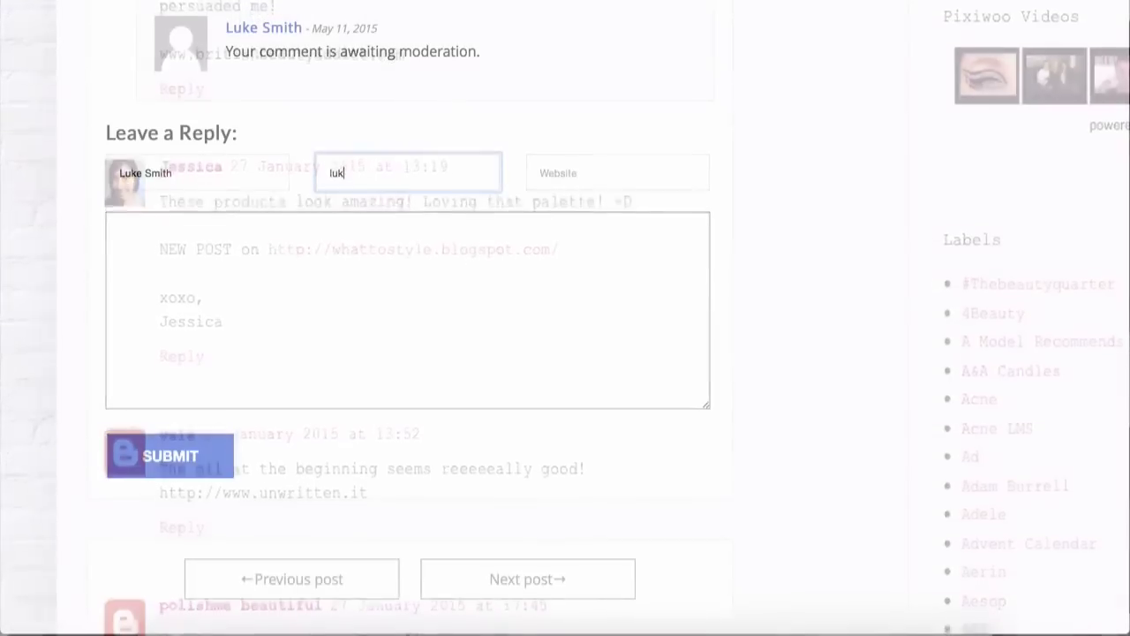
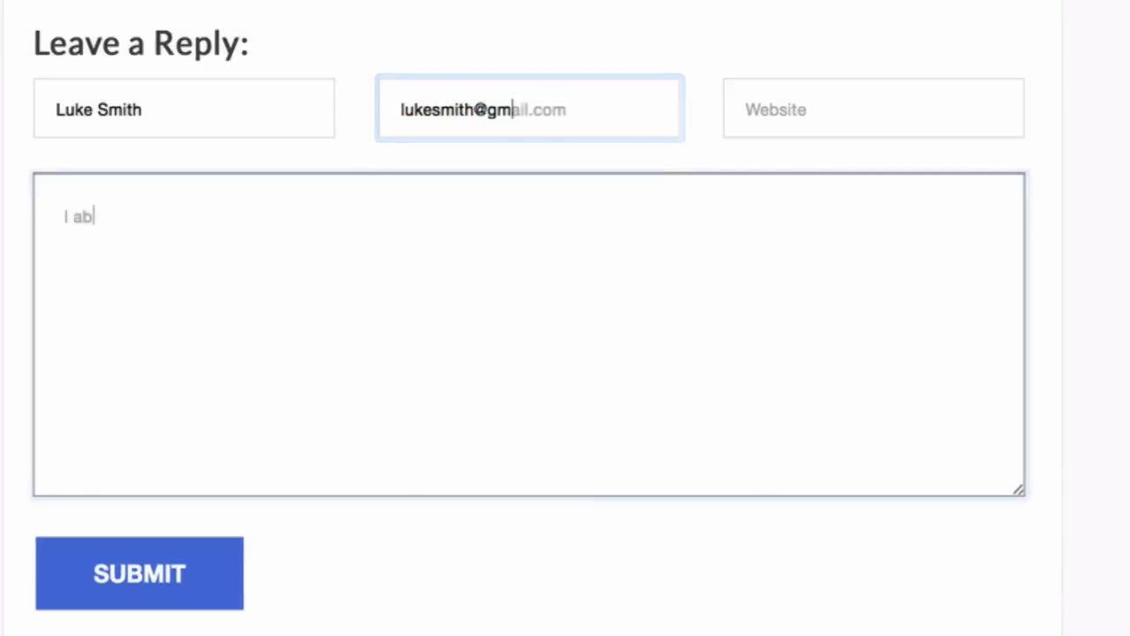
Step: Enter the commenter's name and e-mail, and write a comment beginning 'I absolutely love'
{"action": "type", "text": "s"}
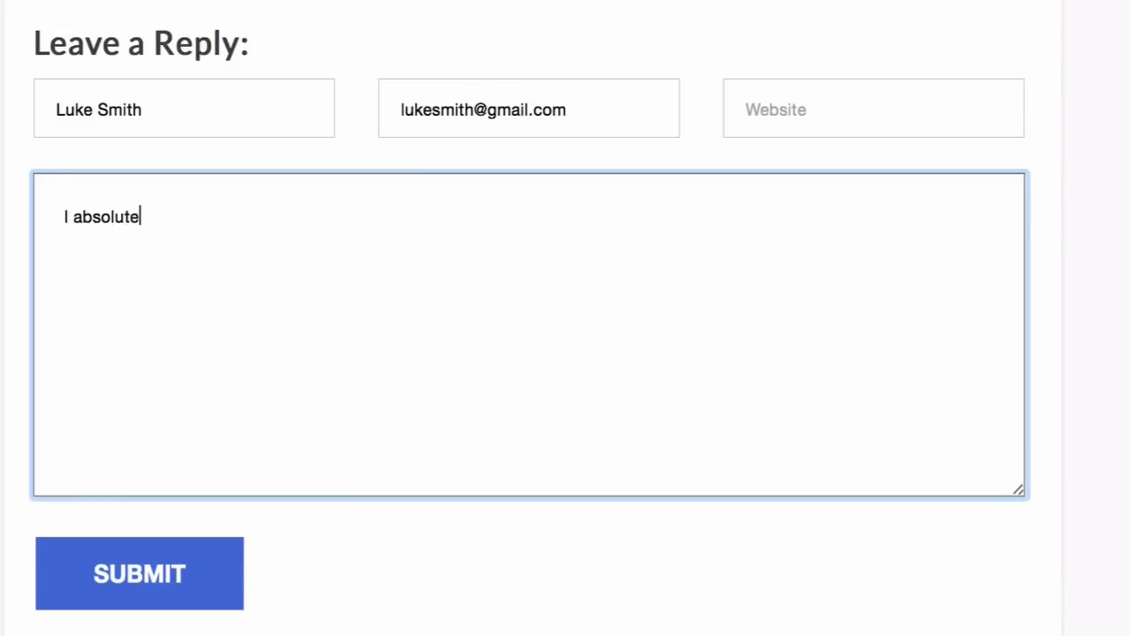
{"action": "type", "text": "love"}
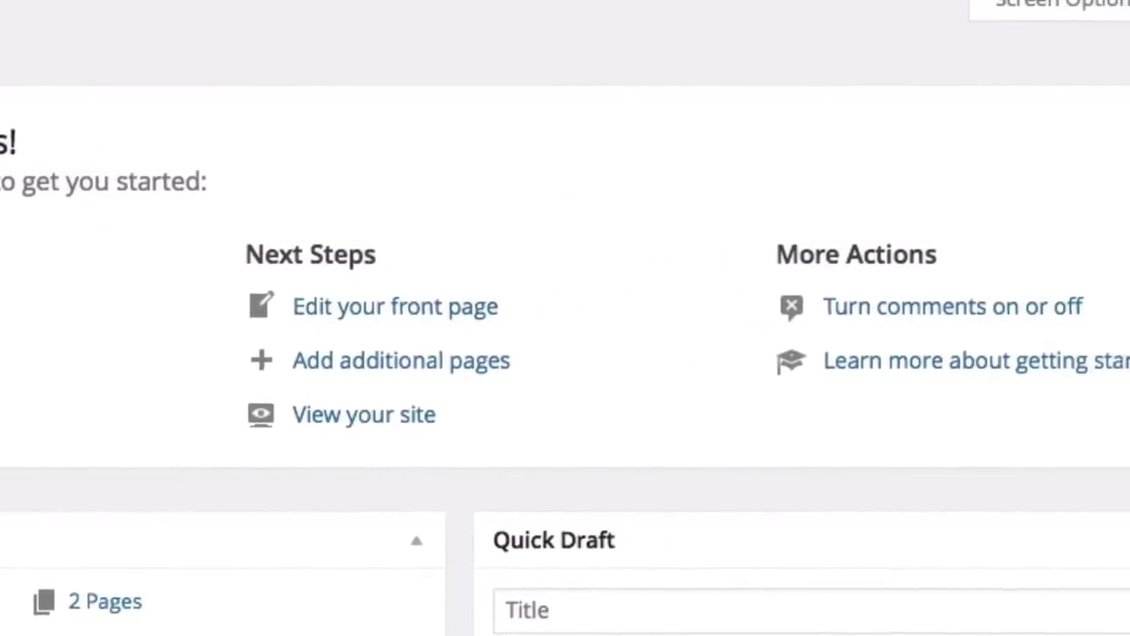
Step: Title a new post 'Best skin care products of 2015!' and browse the Add New themes gallery
{"action": "type", "text": "Best sk"}
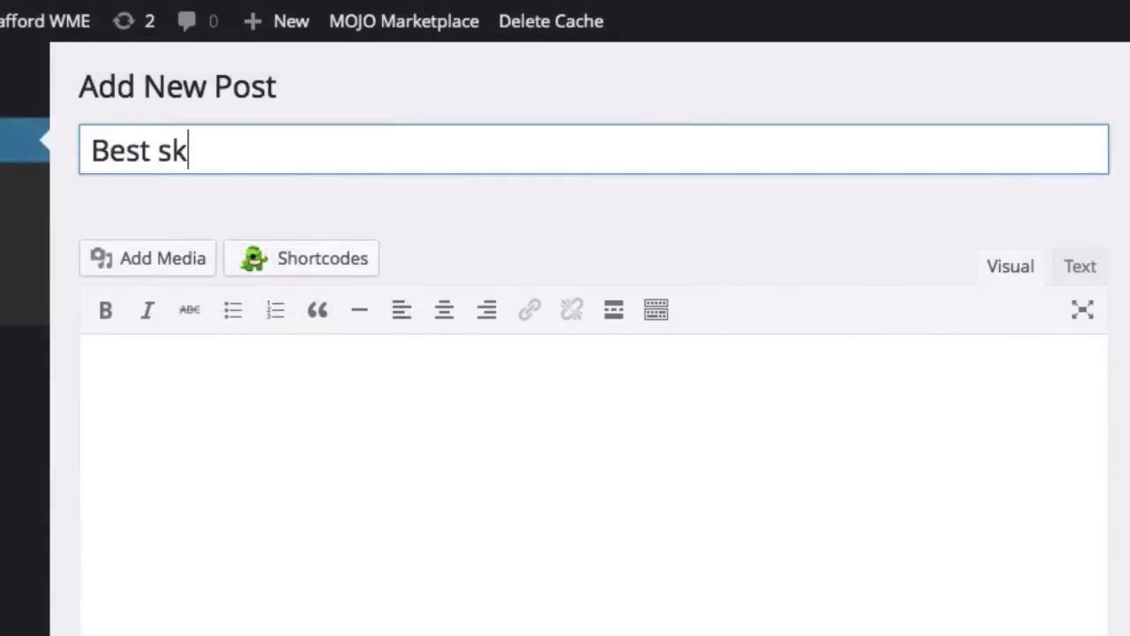
{"action": "type", "text": "in care"}
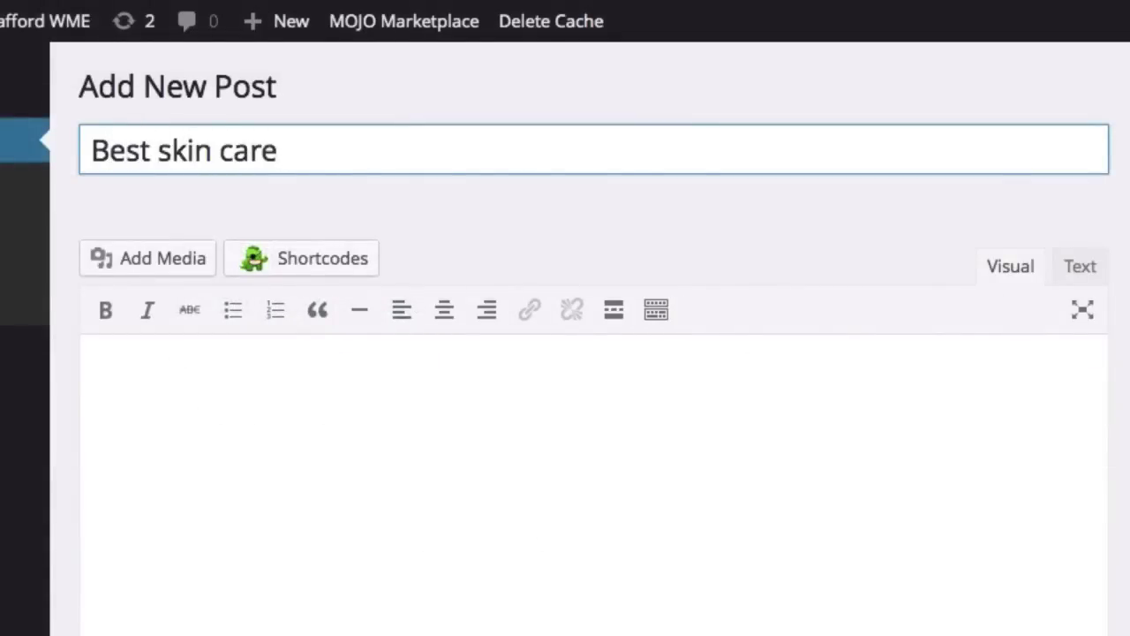
{"action": "type", "text": " products of 2015!"}
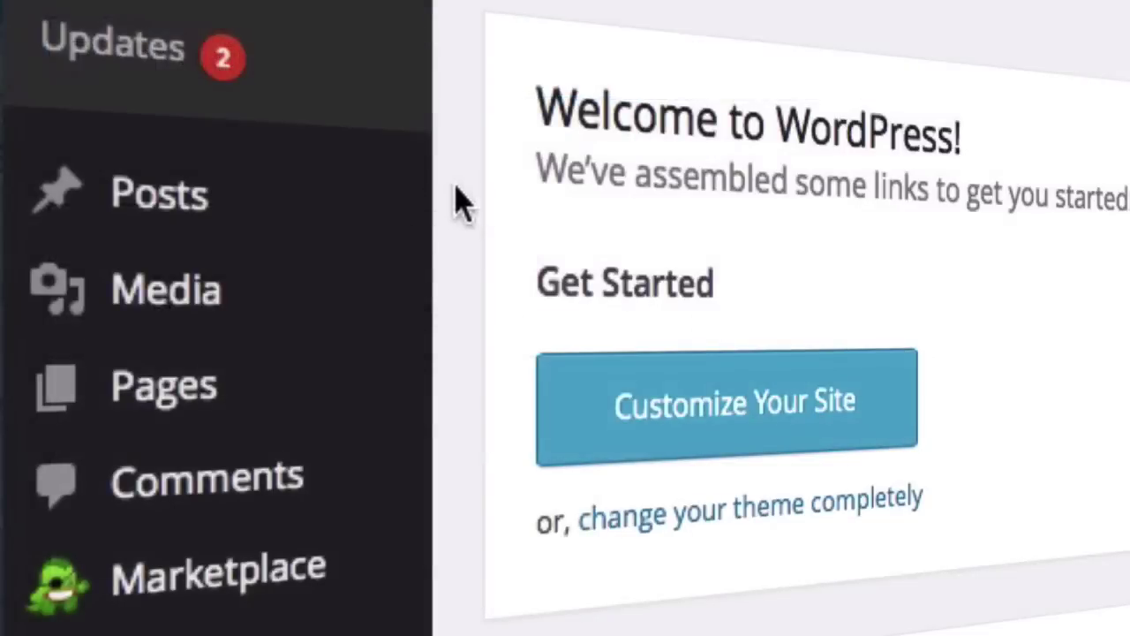
{"action": "mouse_move", "coordinate": [357, 225]}
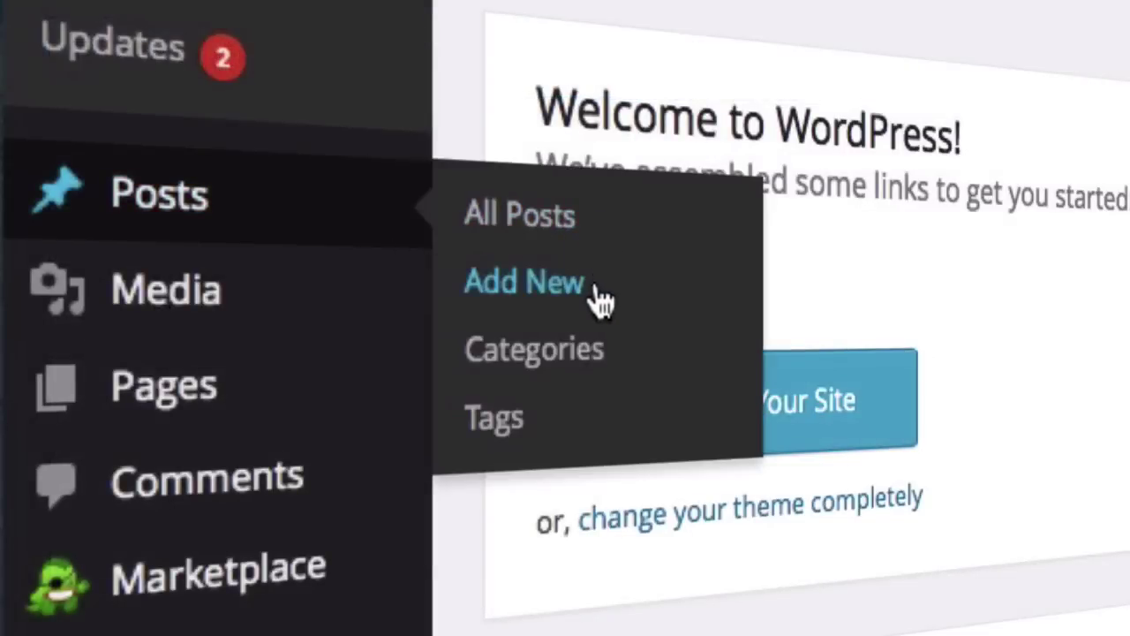
{"action": "mouse_move", "coordinate": [294, 422]}
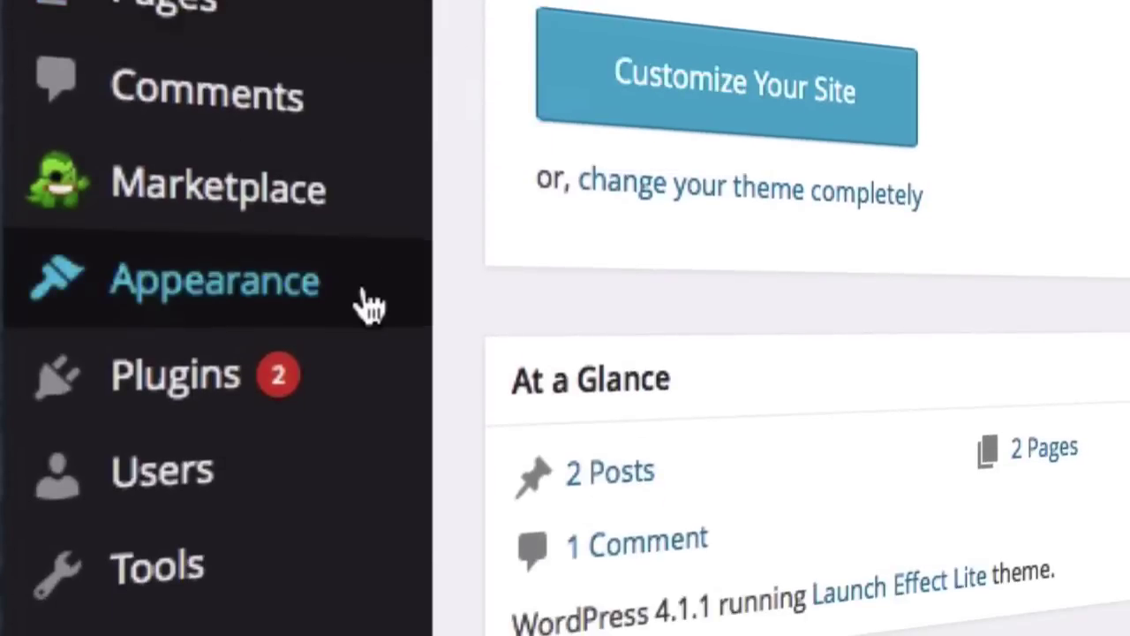
{"action": "mouse_move", "coordinate": [366, 305]}
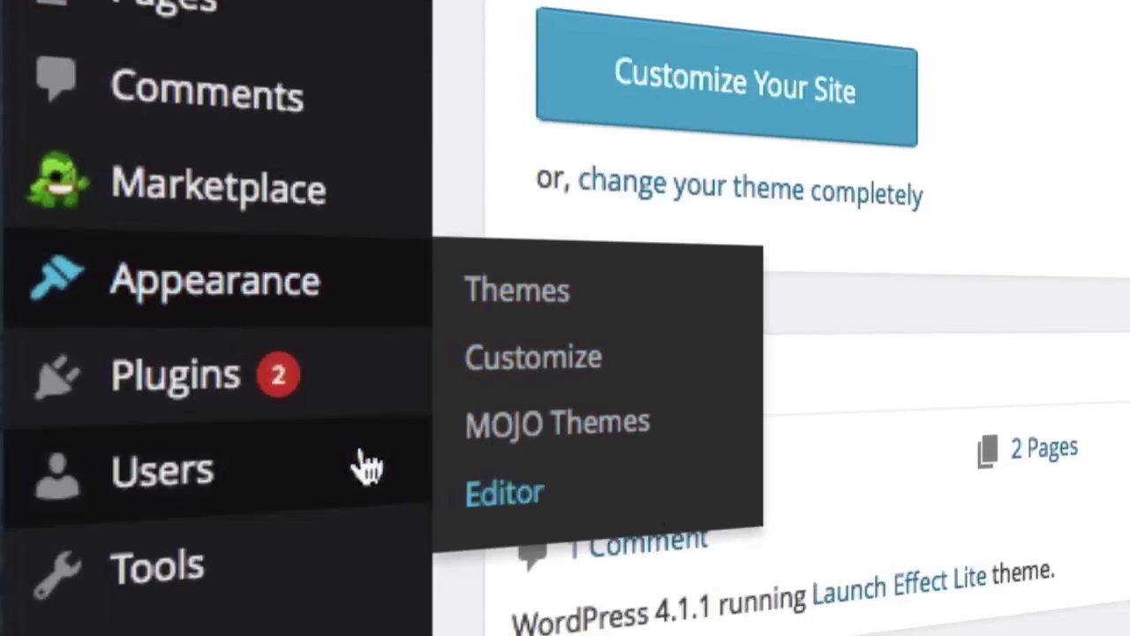
{"action": "mouse_move", "coordinate": [221, 406]}
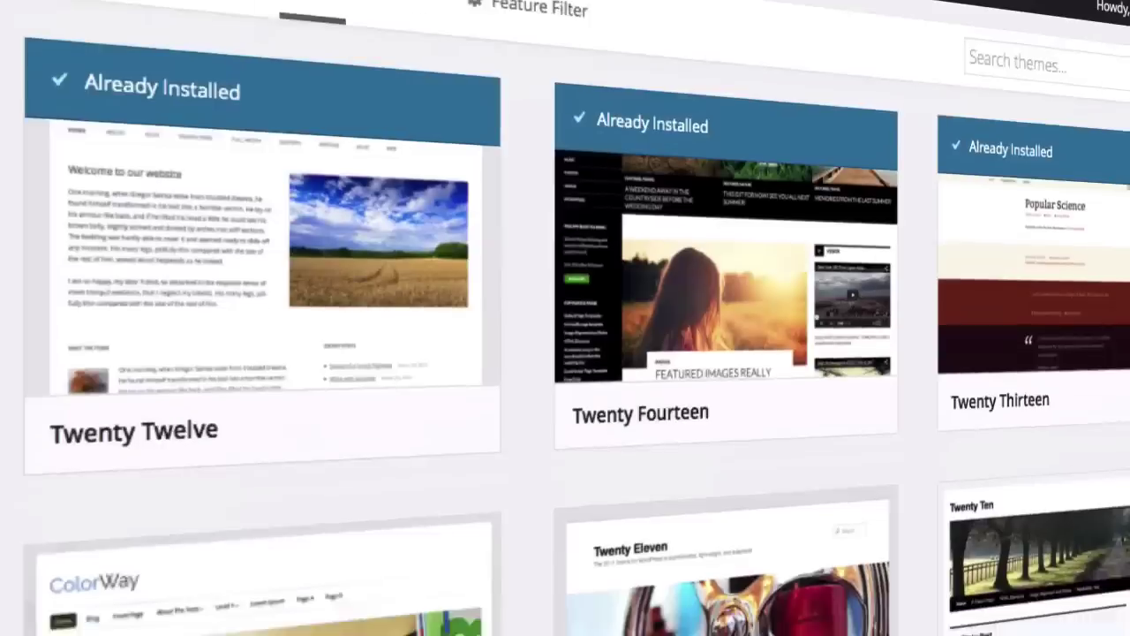
{"action": "scroll", "coordinate": [566, 353], "scroll_direction": "down", "scroll_amount": 3}
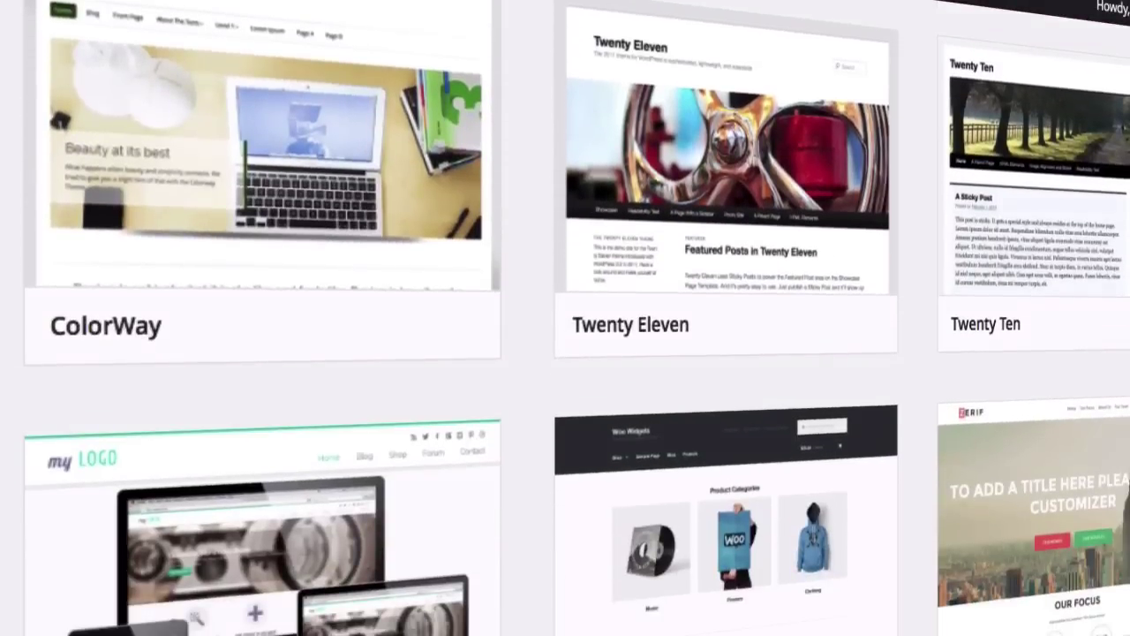
{"action": "scroll", "coordinate": [566, 353], "scroll_direction": "down", "scroll_amount": 5}
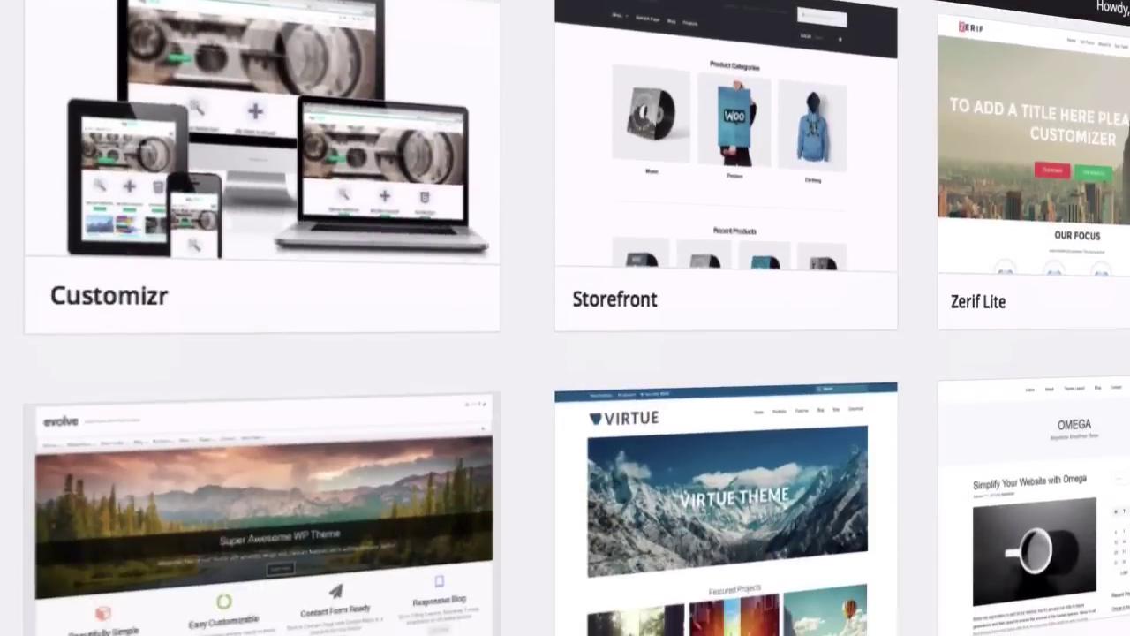
{"action": "scroll", "coordinate": [565, 353], "scroll_direction": "down", "scroll_amount": 4}
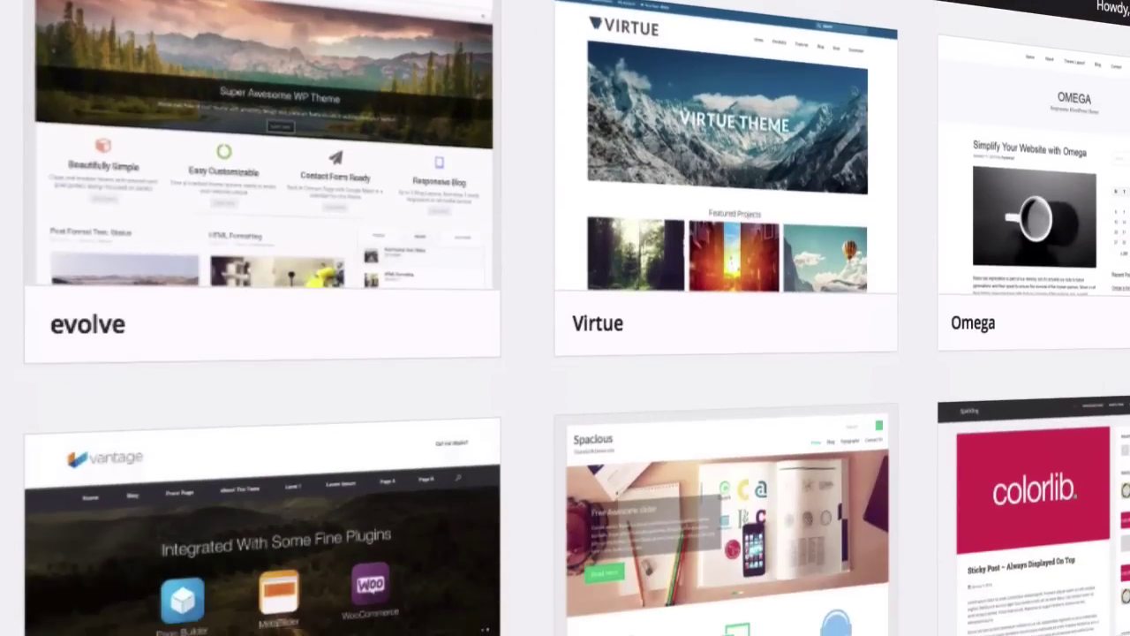
{"action": "scroll", "coordinate": [565, 354], "scroll_direction": "down", "scroll_amount": 7}
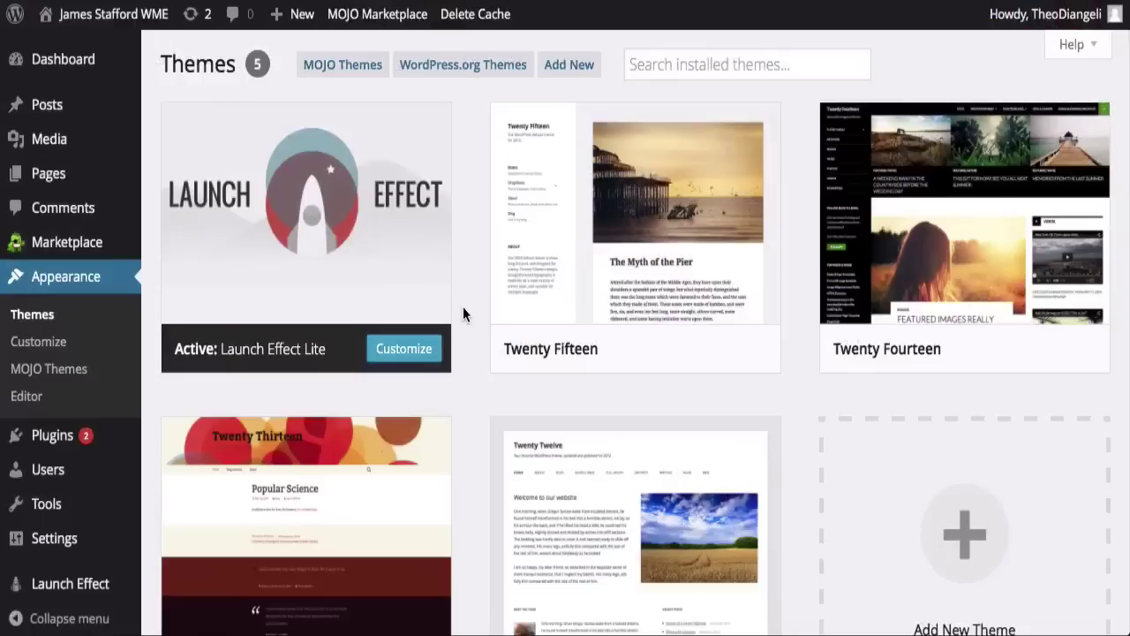
Step: View Twenty Fifteen's theme details, title a new page 'Your first blog post', and pick Hatchling's 1-year term
{"action": "mouse_move", "coordinate": [545, 298]}
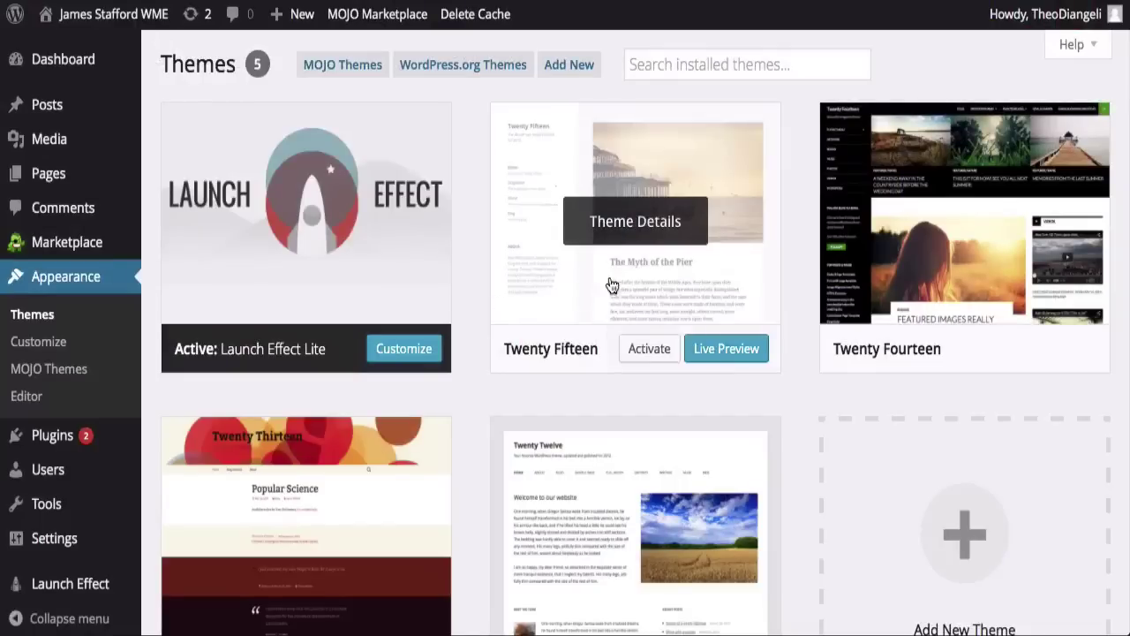
{"action": "left_click", "coordinate": [632, 230]}
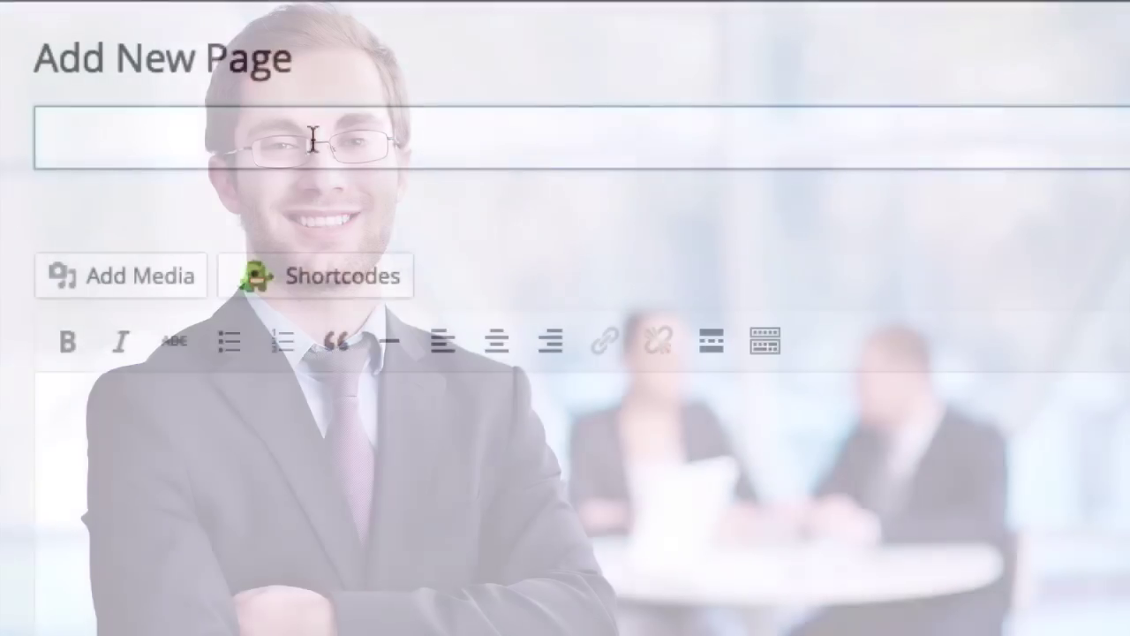
{"action": "type", "text": "Y"}
{"action": "type", "text": "our first blog post"}
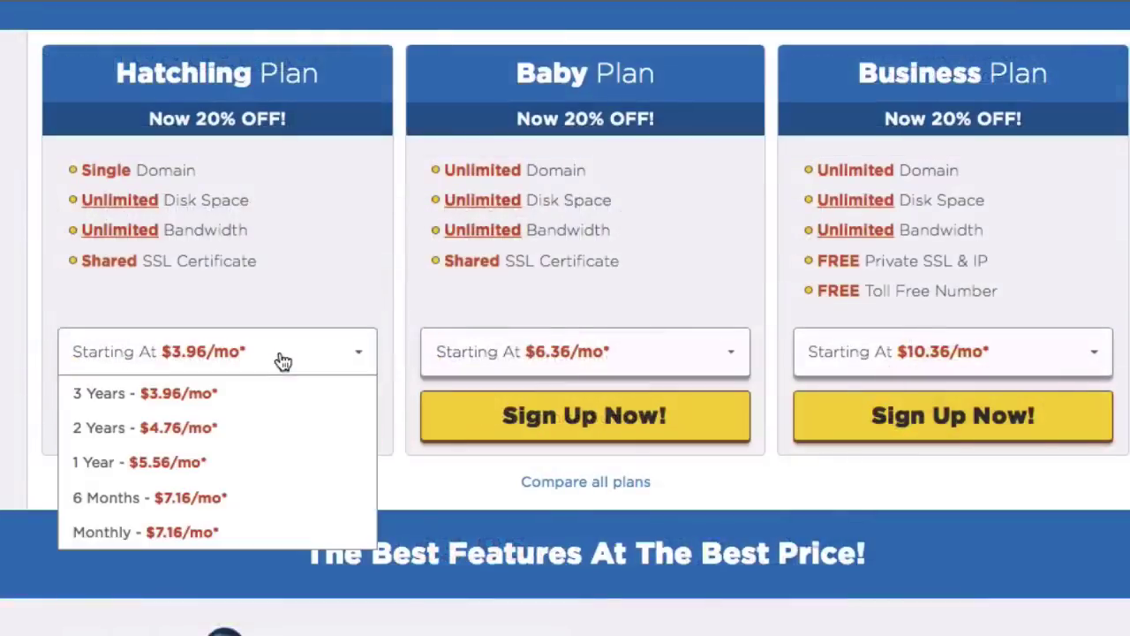
{"action": "left_click", "coordinate": [210, 468]}
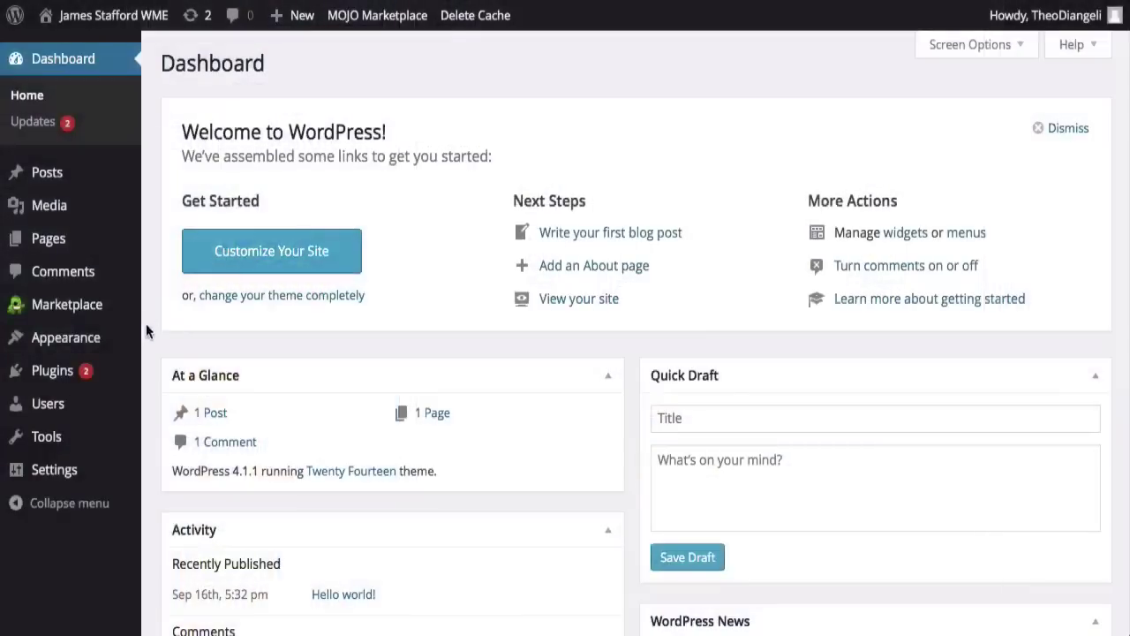
Step: Select launcheffect_lite_2.42.zip from the computer as the theme to upload
{"action": "mouse_move", "coordinate": [102, 350]}
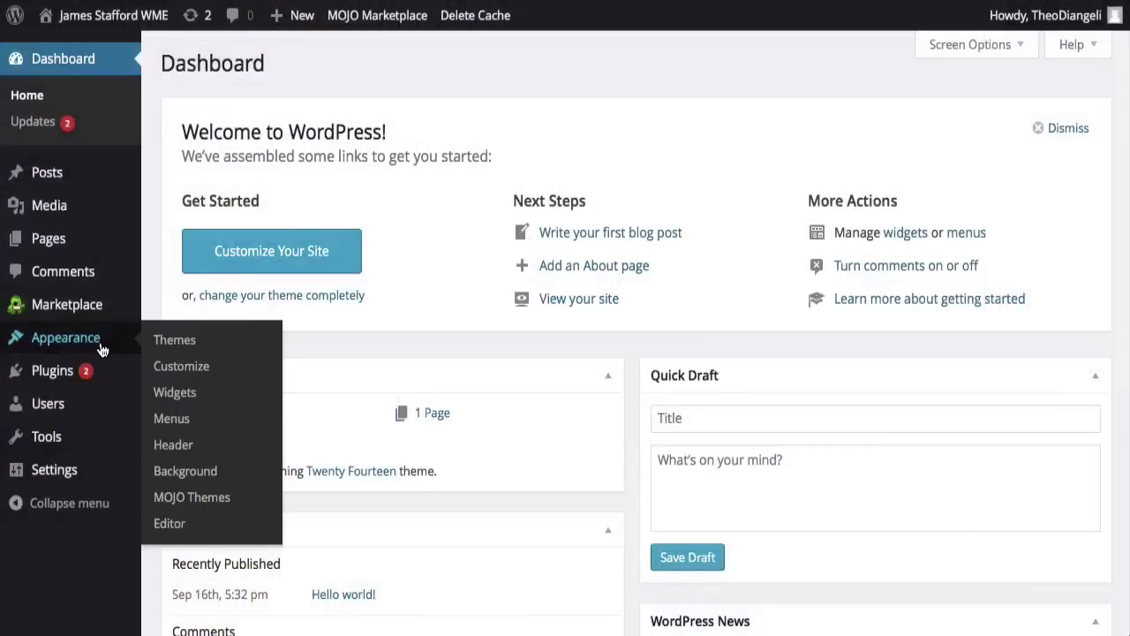
{"action": "left_click", "coordinate": [175, 341]}
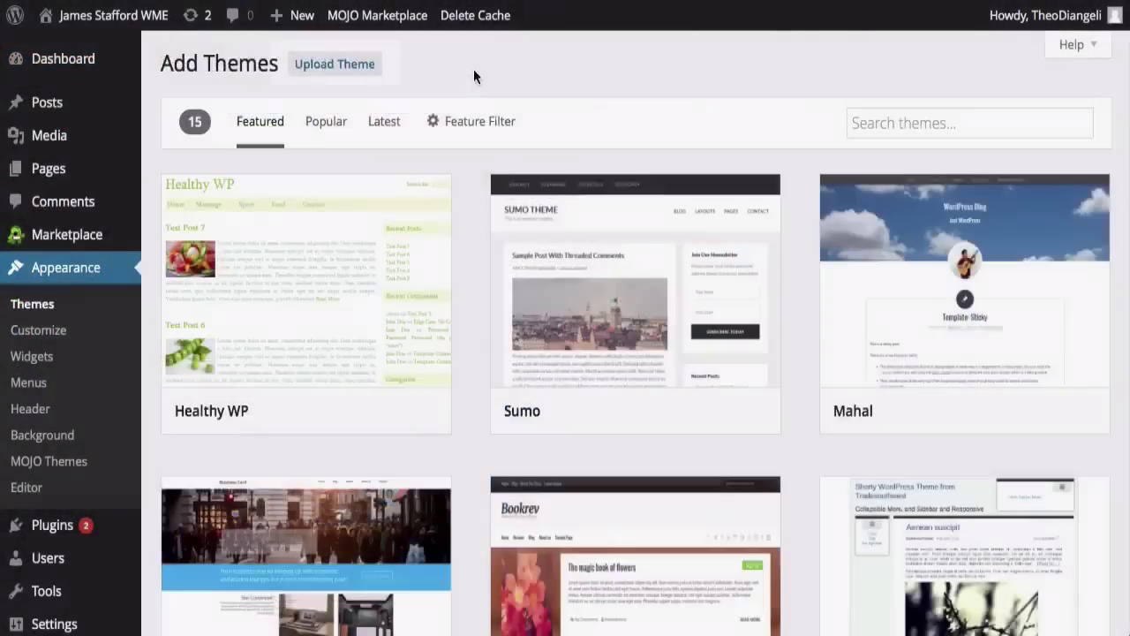
{"action": "left_click", "coordinate": [336, 78]}
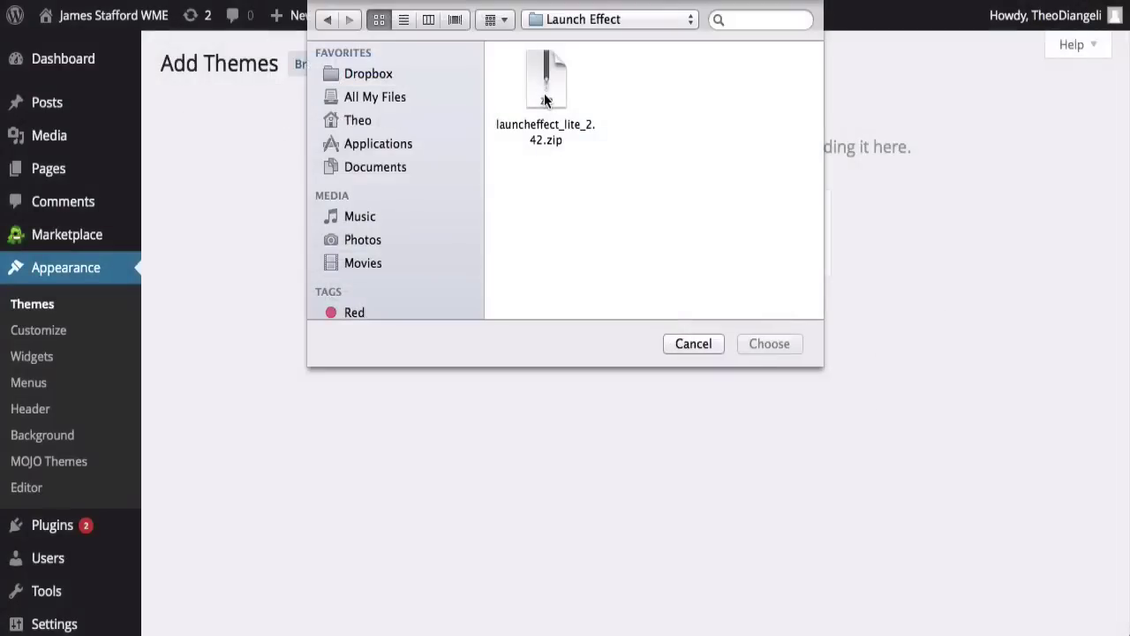
{"action": "left_click", "coordinate": [545, 88]}
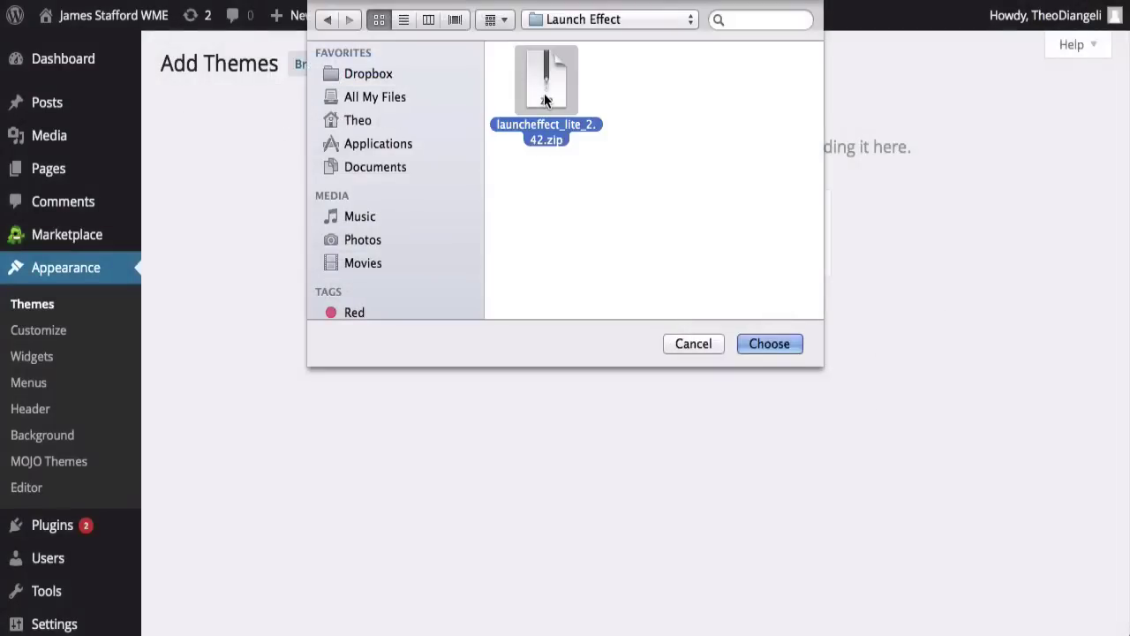
{"action": "left_click", "coordinate": [774, 344]}
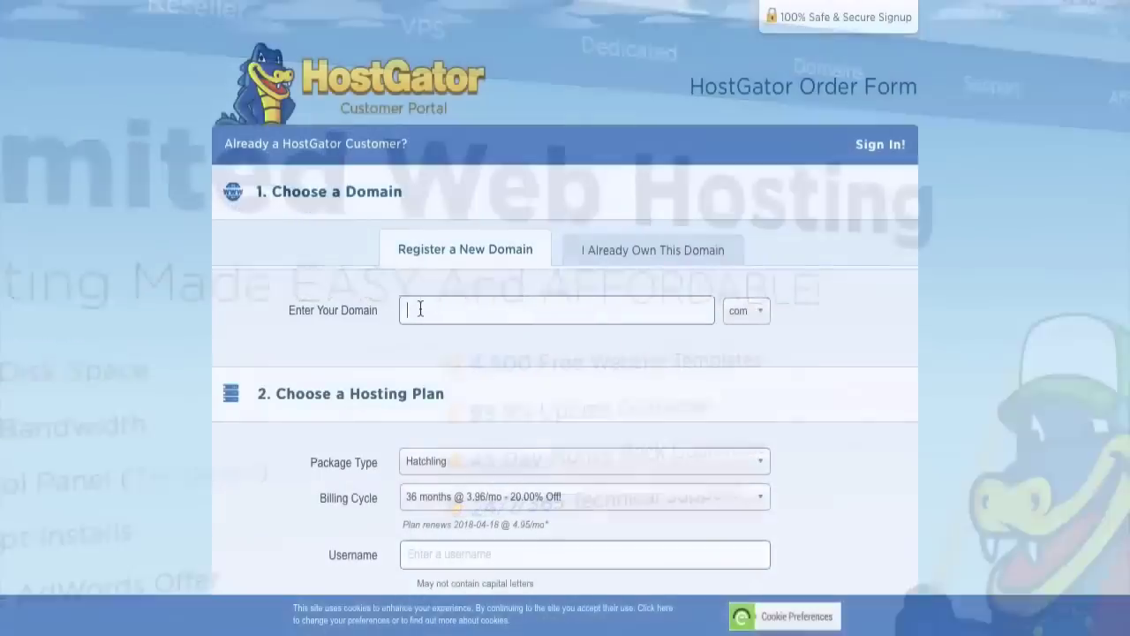
Step: Enter 'websites made easy' as the new domain name to register
{"action": "type", "text": "w"}
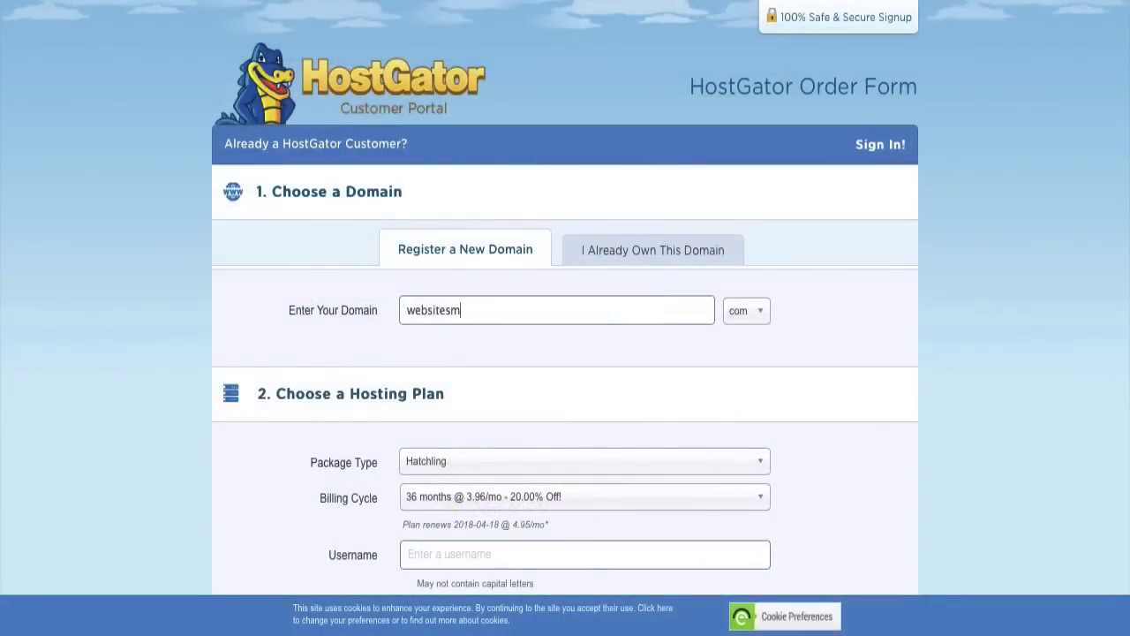
{"action": "type", "text": "ebsites made easy"}
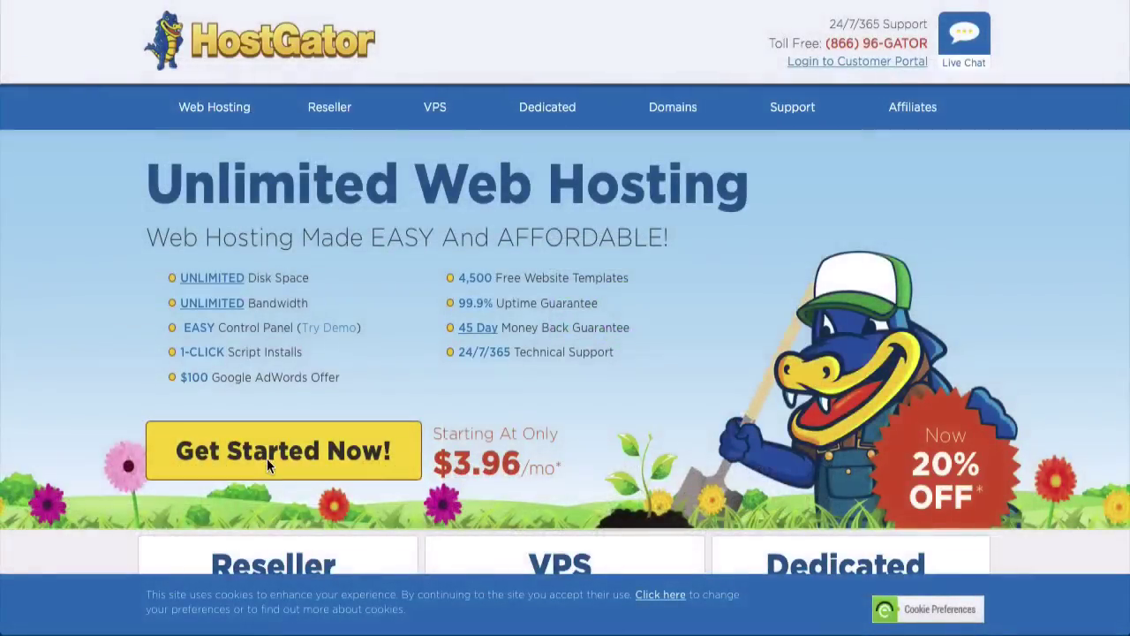
Step: Choose the Hatchling hosting plan with monthly billing at $7.16/mo and sign up
{"action": "left_click", "coordinate": [270, 469]}
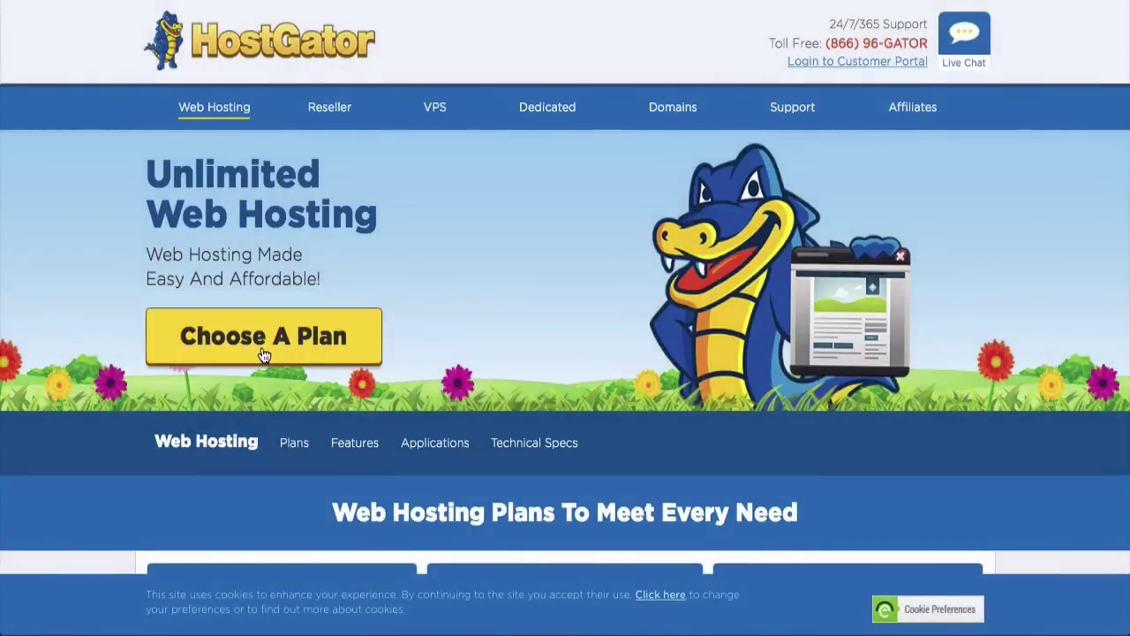
{"action": "left_click", "coordinate": [263, 338]}
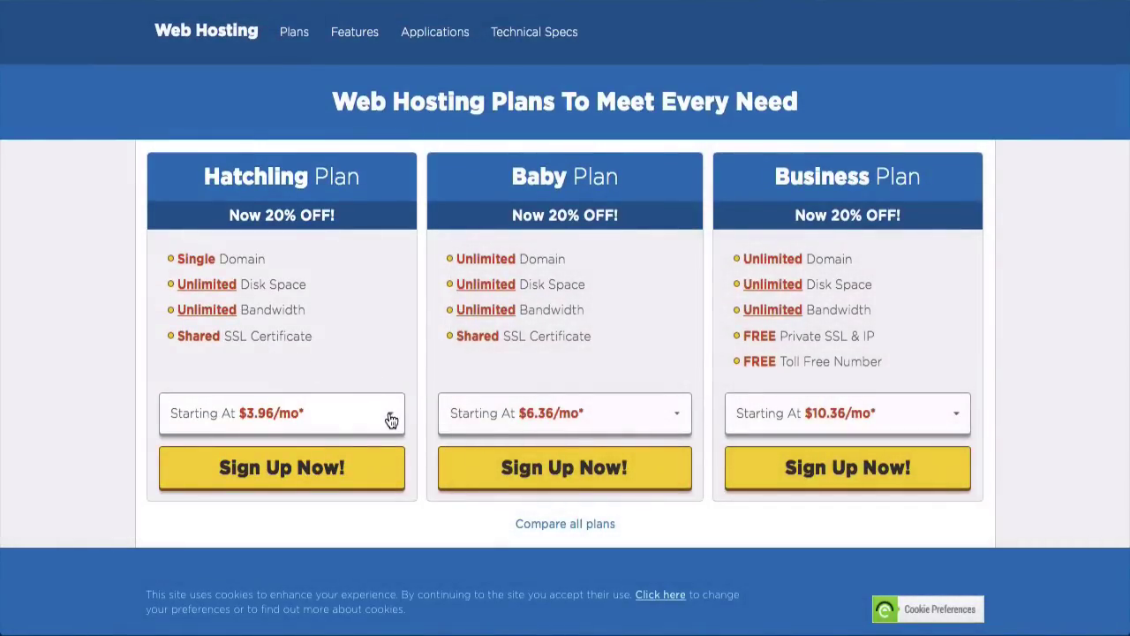
{"action": "left_click", "coordinate": [392, 420]}
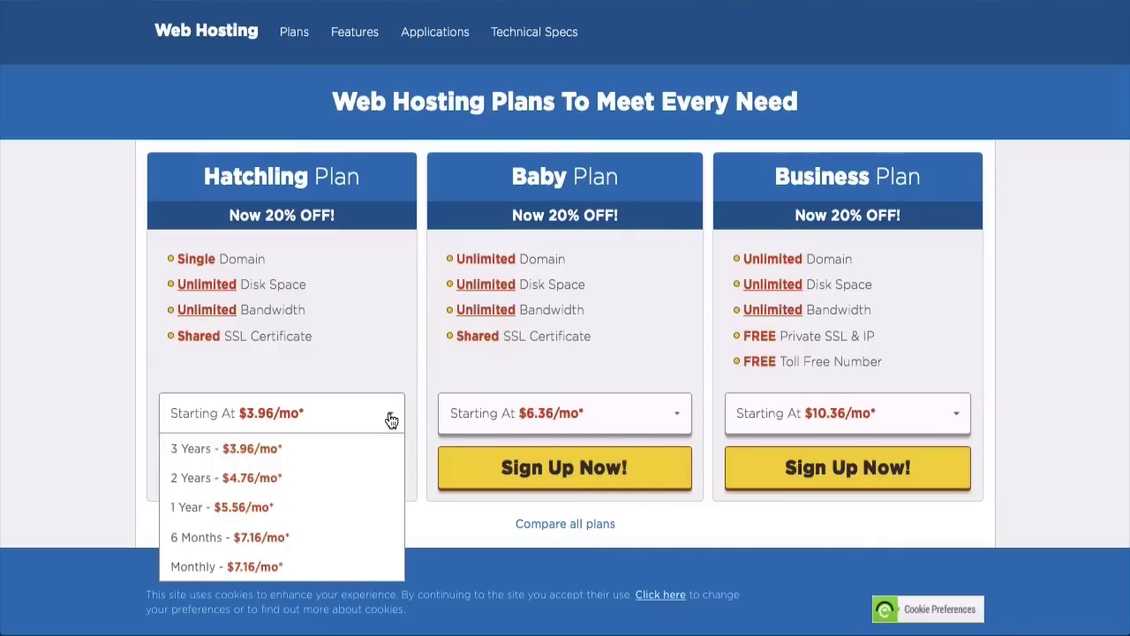
{"action": "left_click", "coordinate": [224, 570]}
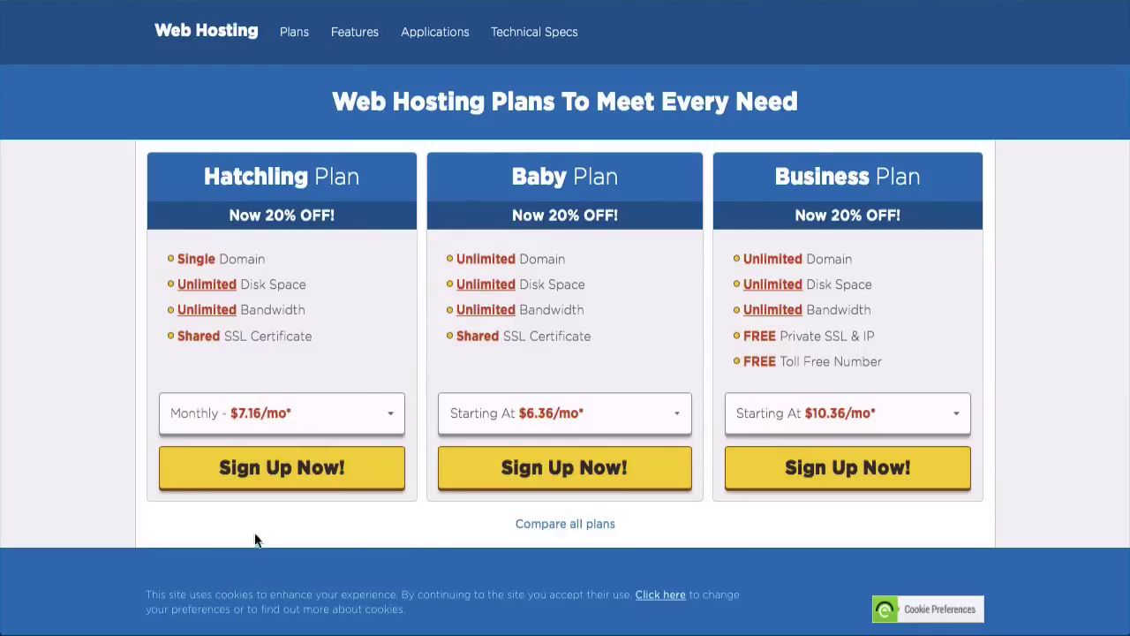
{"action": "left_click", "coordinate": [273, 474]}
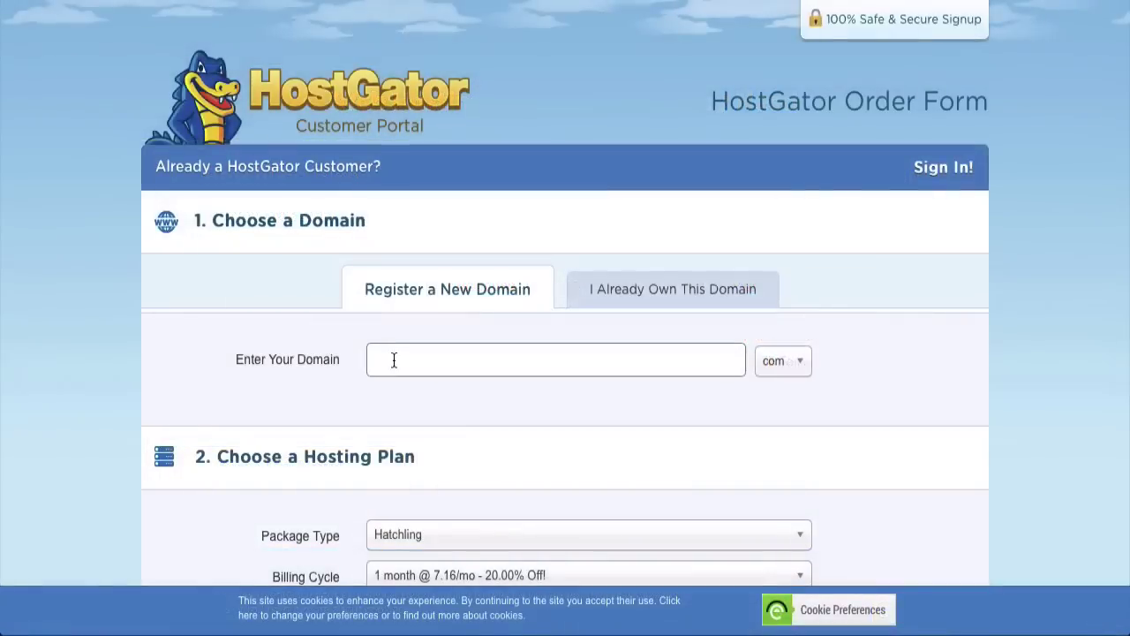
Step: Search availability for the desired domain name, then insert two hyphens to split it
{"action": "key", "text": "Tab"}
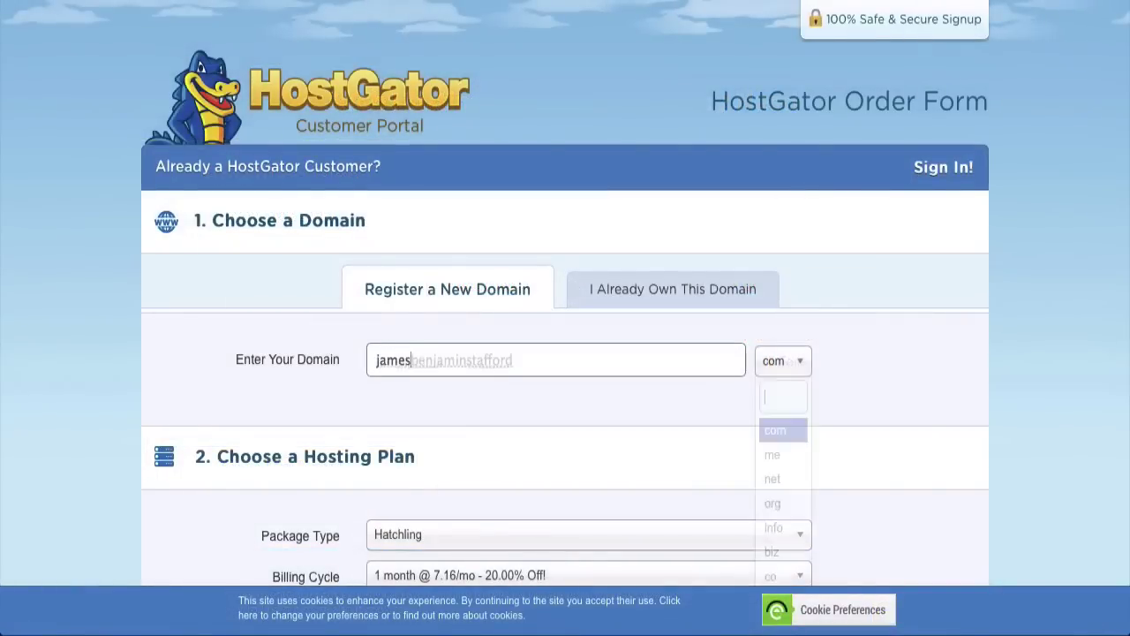
{"action": "scroll", "coordinate": [565, 353], "scroll_direction": "down", "scroll_amount": 2}
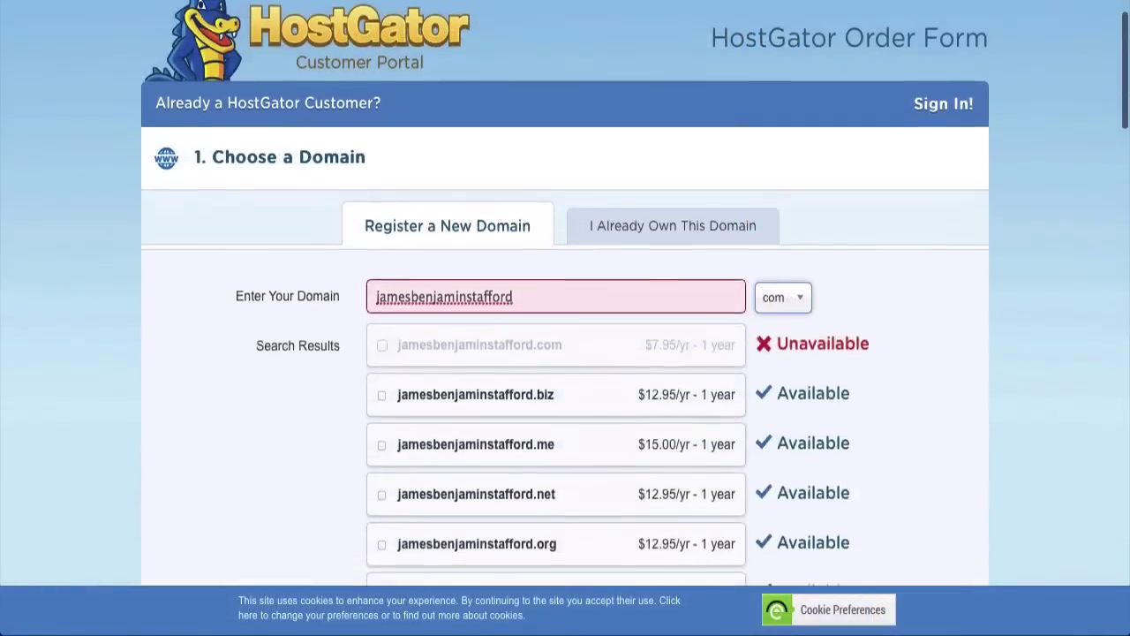
{"action": "scroll", "coordinate": [193, 377], "scroll_direction": "down", "scroll_amount": 1}
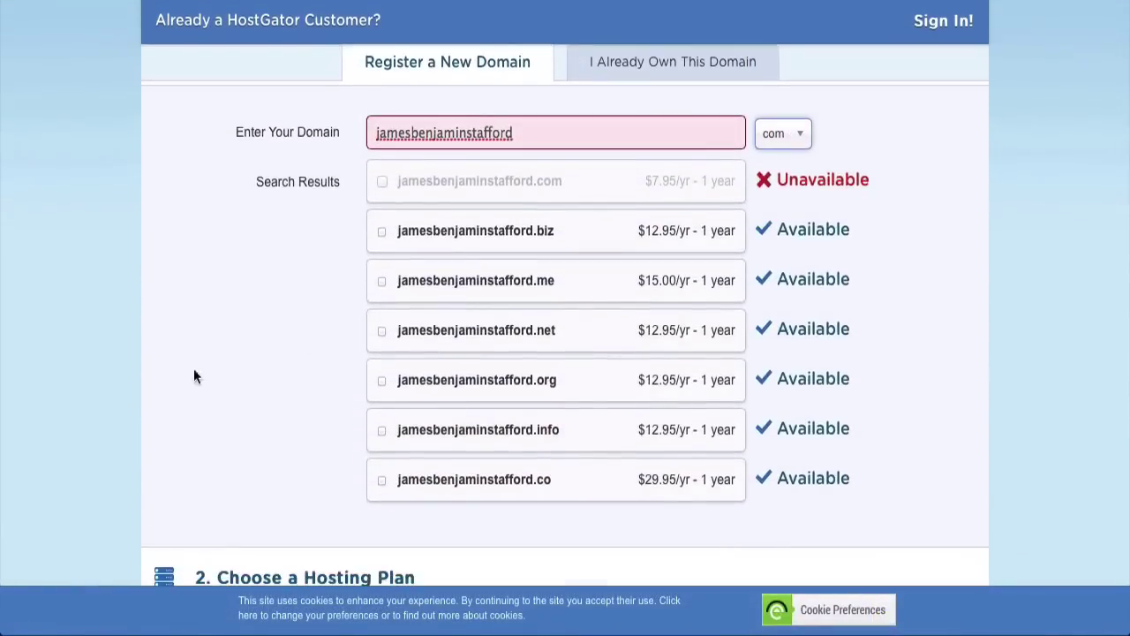
{"action": "left_click", "coordinate": [410, 132]}
{"action": "type", "text": "-"}
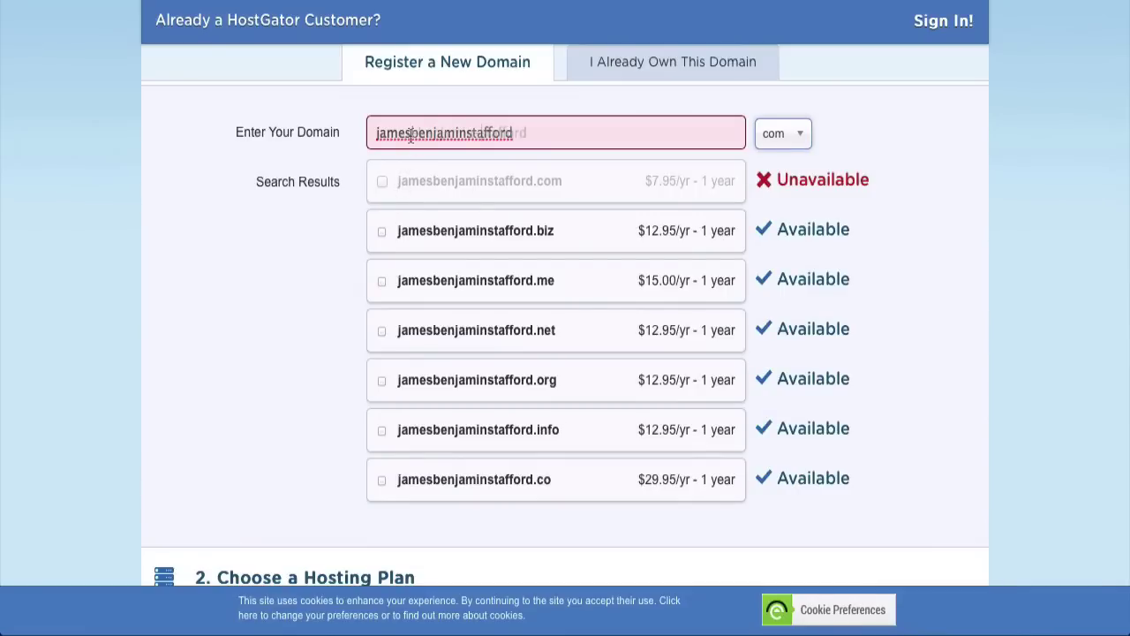
{"action": "left_click", "coordinate": [477, 133]}
{"action": "type", "text": "-"}
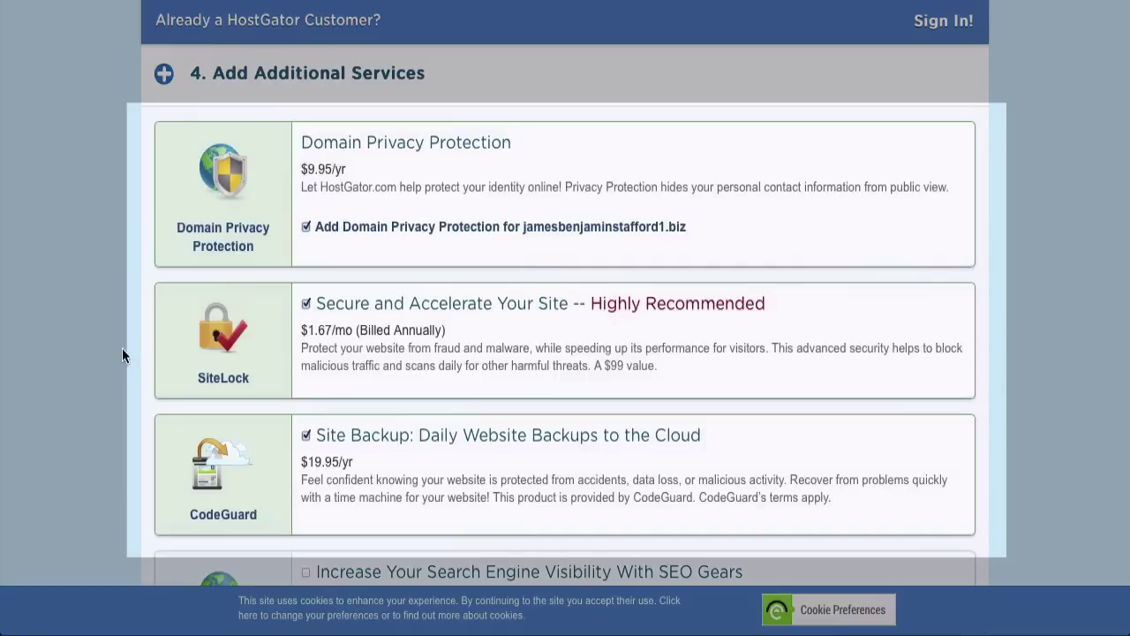
Step: Untick the Domain Privacy, SiteLock and CodeGuard add-ons and validate coupon 'wordpresshero'
{"action": "left_click", "coordinate": [305, 226]}
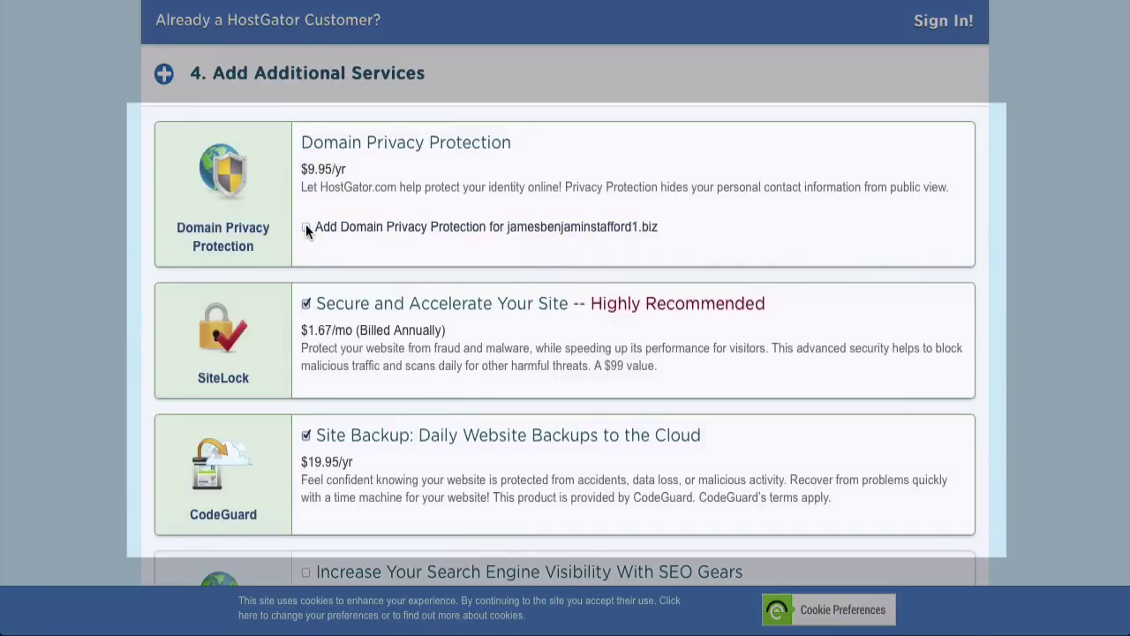
{"action": "left_click", "coordinate": [307, 304]}
{"action": "left_click", "coordinate": [306, 435]}
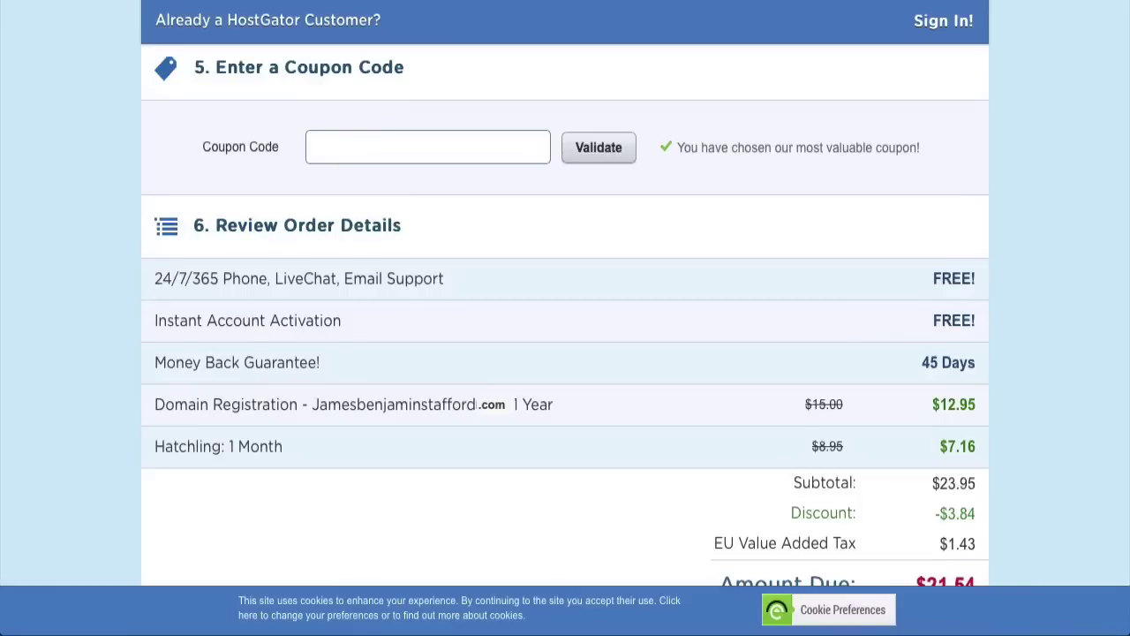
{"action": "type", "text": "wordpresshero"}
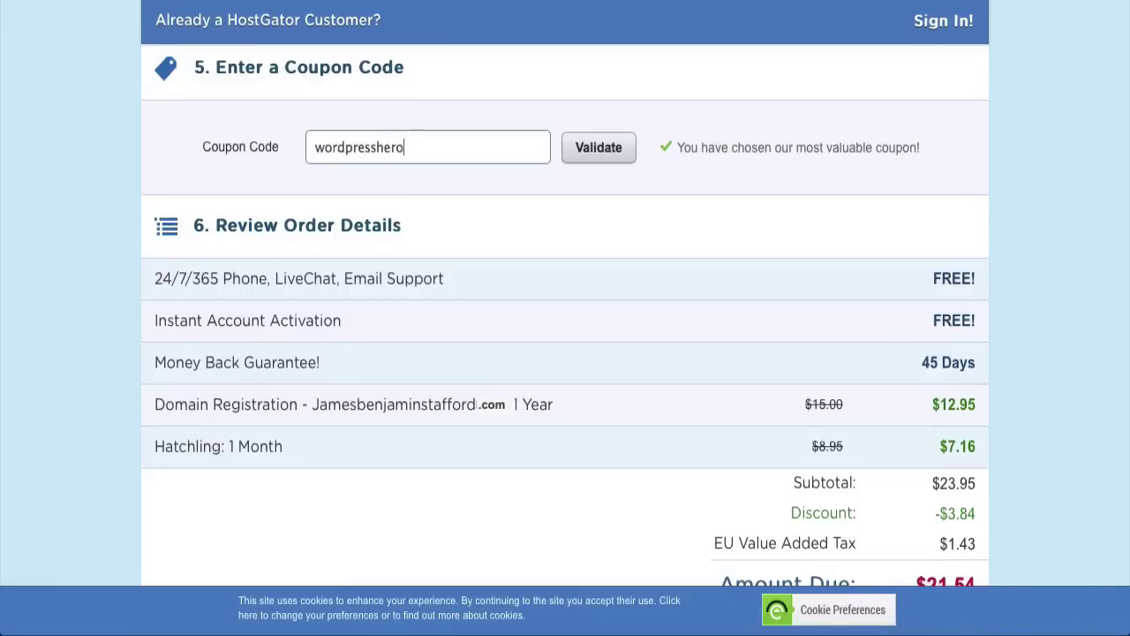
{"action": "left_click", "coordinate": [597, 165]}
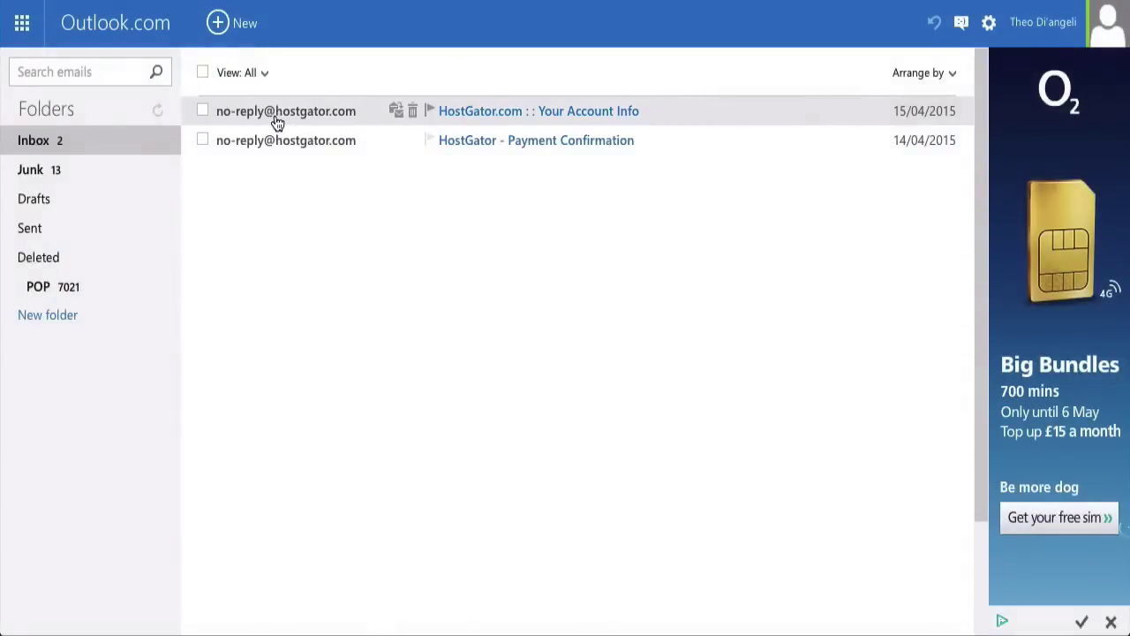
Step: Open the 'HostGator.com :: Your Account Info' email in the Inbox
{"action": "left_click", "coordinate": [274, 115]}
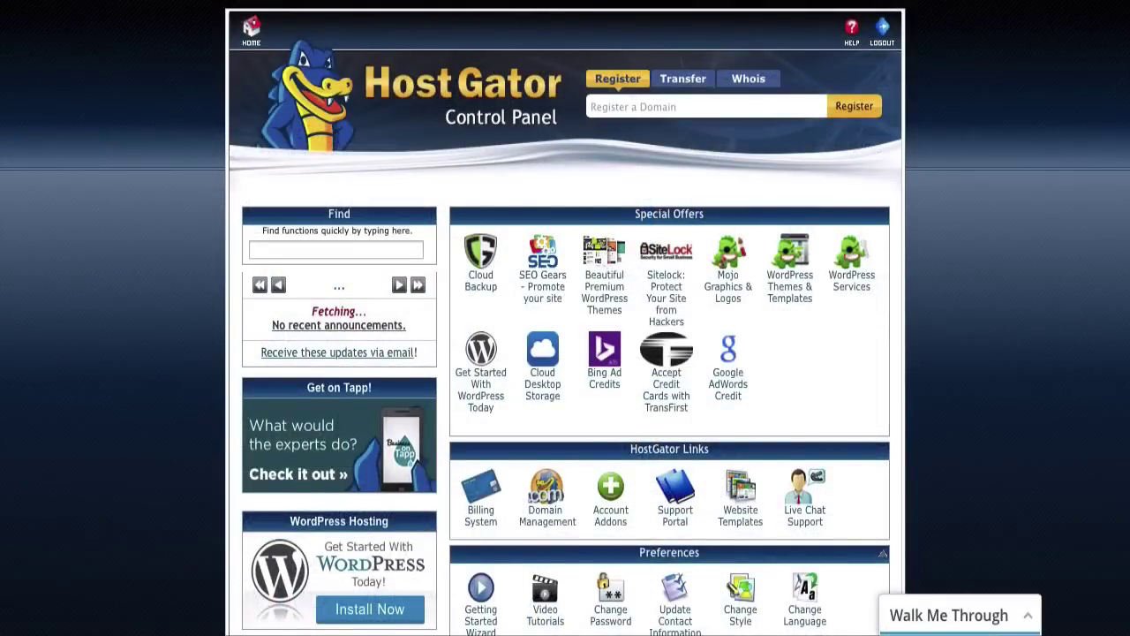
Step: Scroll down cPanel to the Software and Services section
{"action": "scroll", "coordinate": [565, 318], "scroll_direction": "down", "scroll_amount": 7}
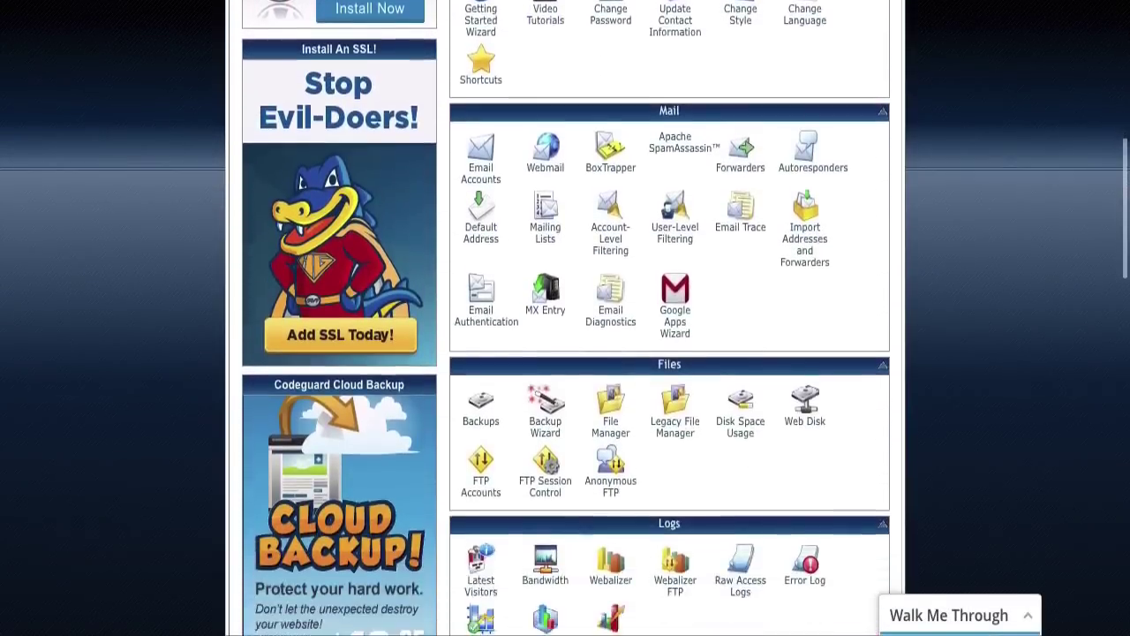
{"action": "scroll", "coordinate": [565, 318], "scroll_direction": "down", "scroll_amount": 10}
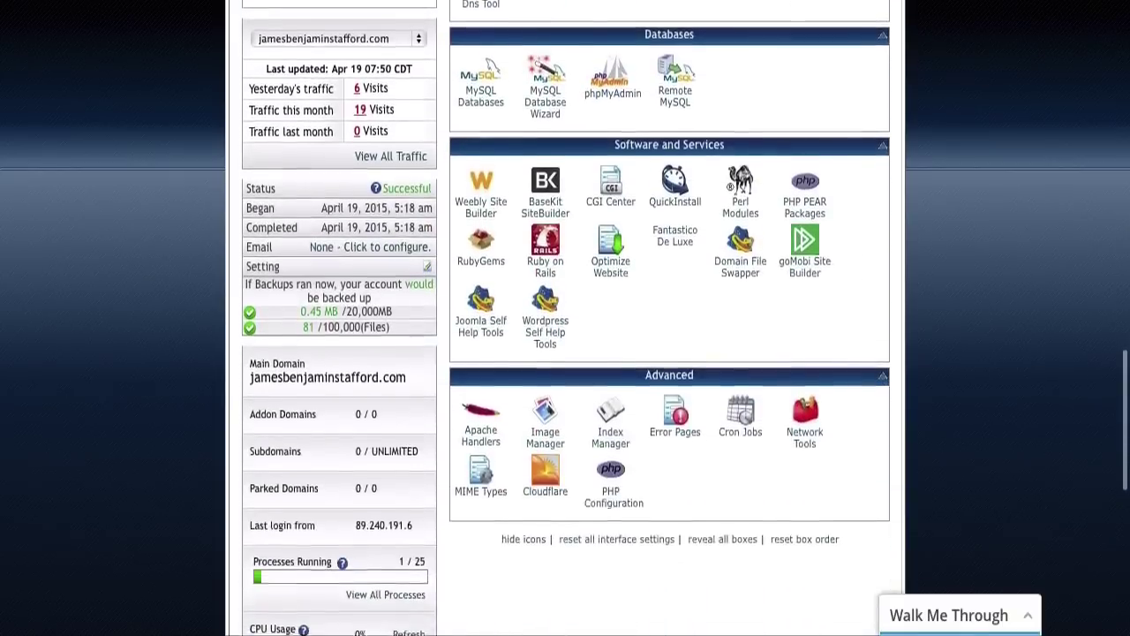
{"action": "scroll", "coordinate": [565, 318], "scroll_direction": "down", "scroll_amount": 1}
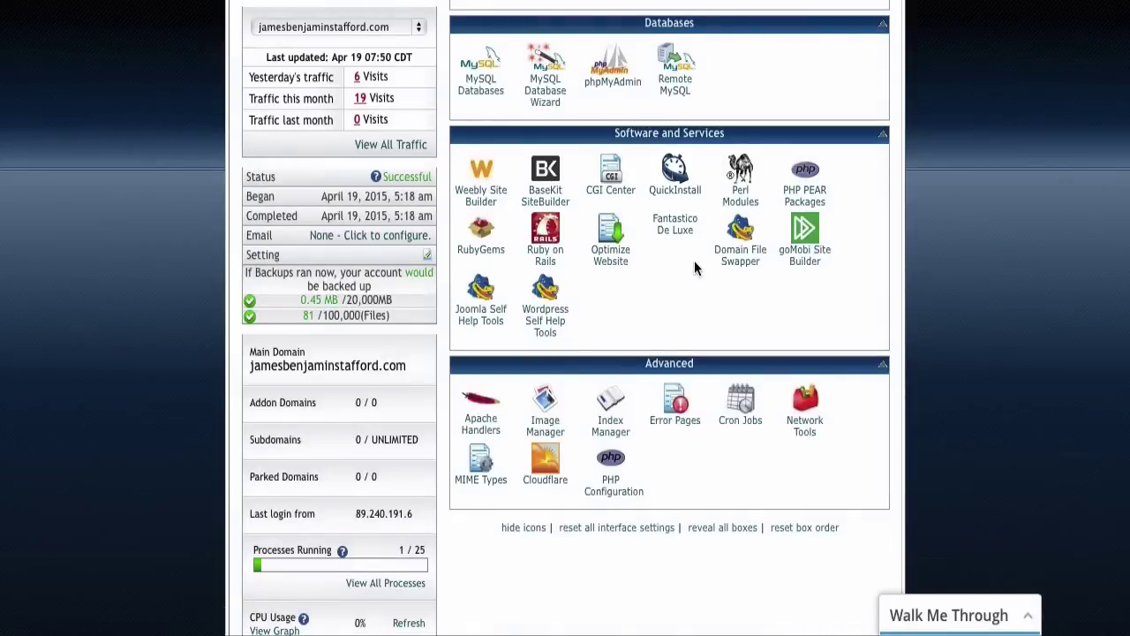
Step: Start a QuickInstall of WordPress from Blog Software and continue to the install form
{"action": "left_click", "coordinate": [693, 208]}
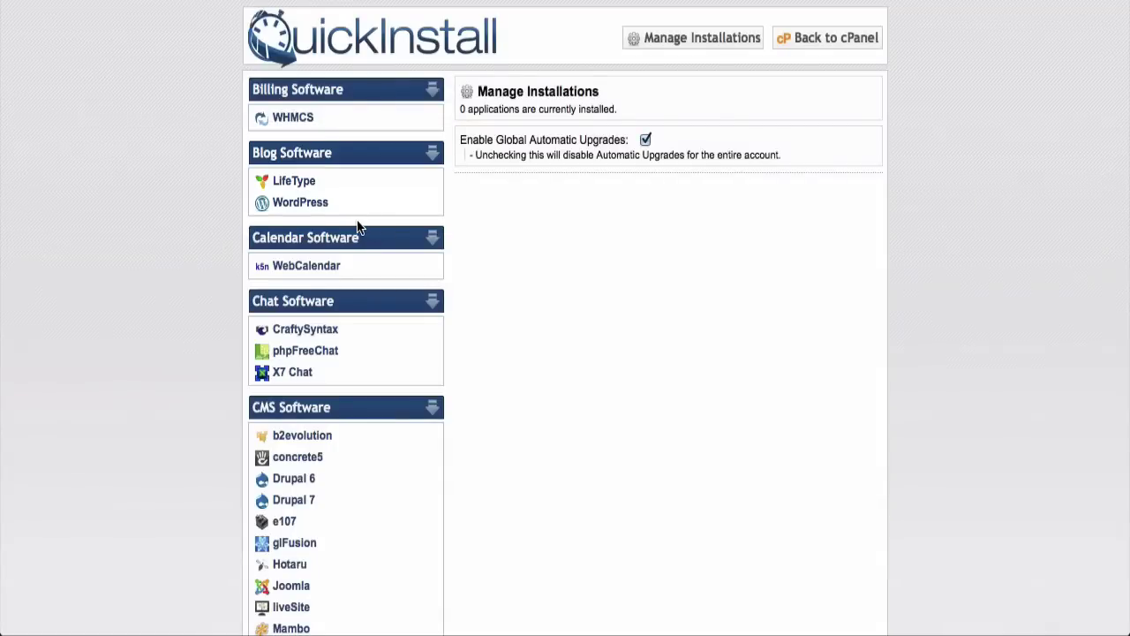
{"action": "left_click", "coordinate": [301, 203]}
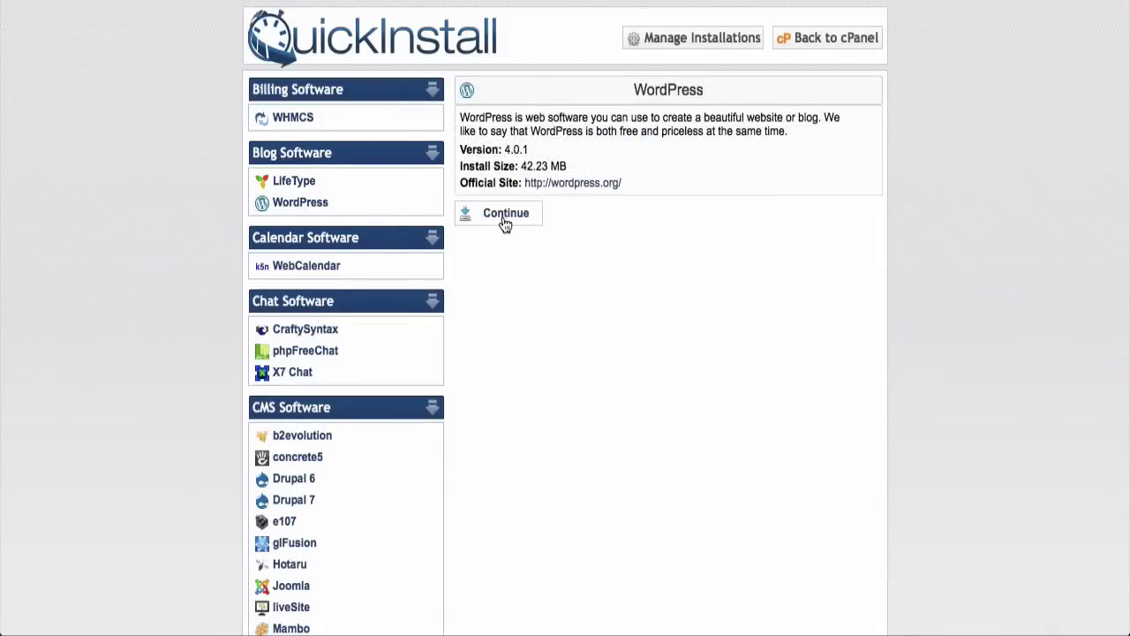
{"action": "left_click", "coordinate": [504, 221]}
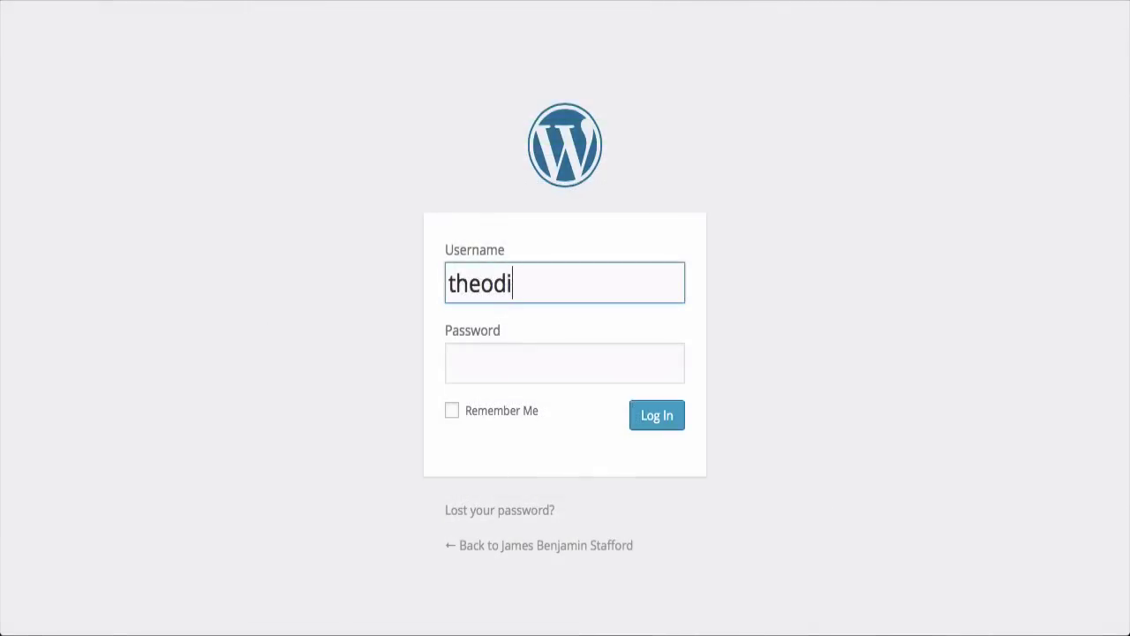
Step: Sign in to the new site's wp-admin using the autofilled username and password
{"action": "type", "text": "a"}
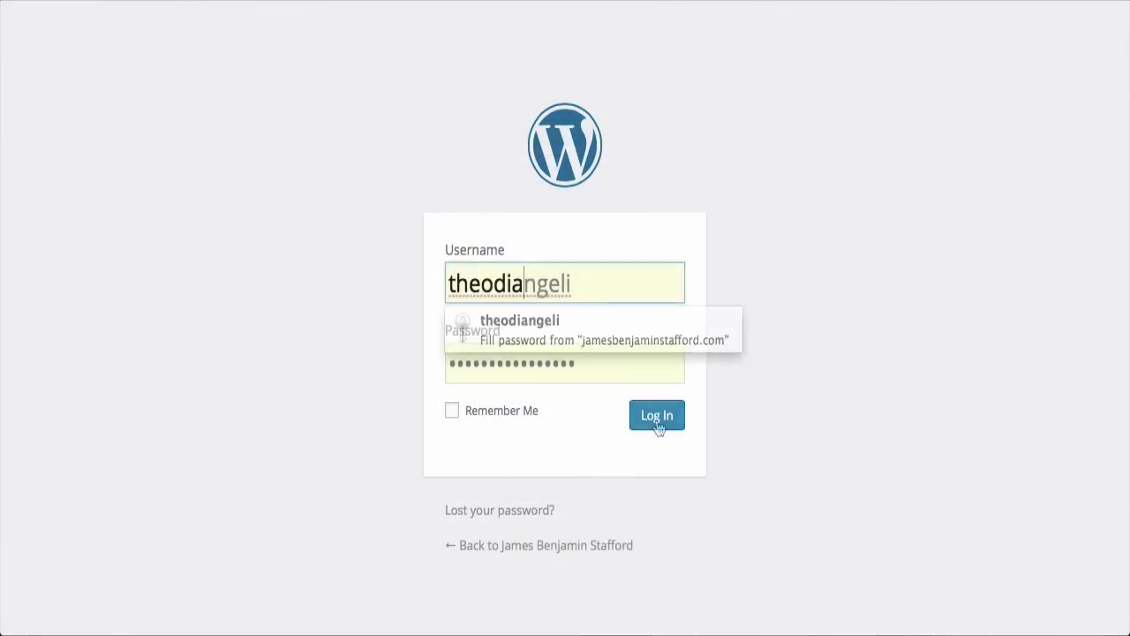
{"action": "left_click", "coordinate": [658, 424]}
{"action": "left_click", "coordinate": [658, 423]}
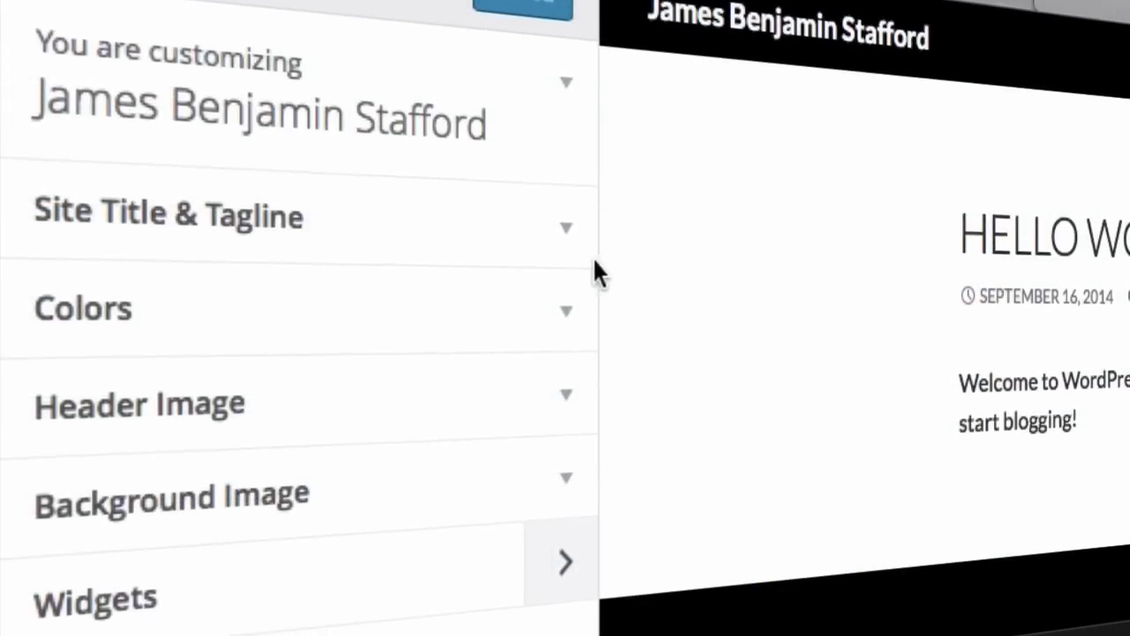
Step: Review the Customizer's Site Title & Tagline, Colors, Header Image and Background Image sections
{"action": "left_click", "coordinate": [566, 227]}
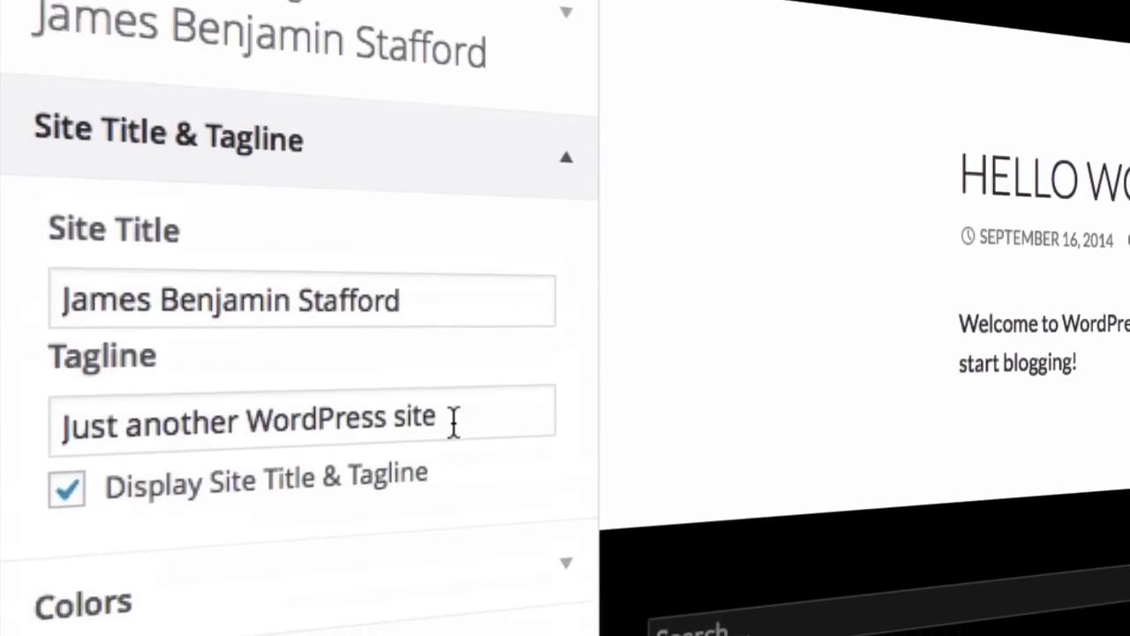
{"action": "left_click", "coordinate": [566, 587]}
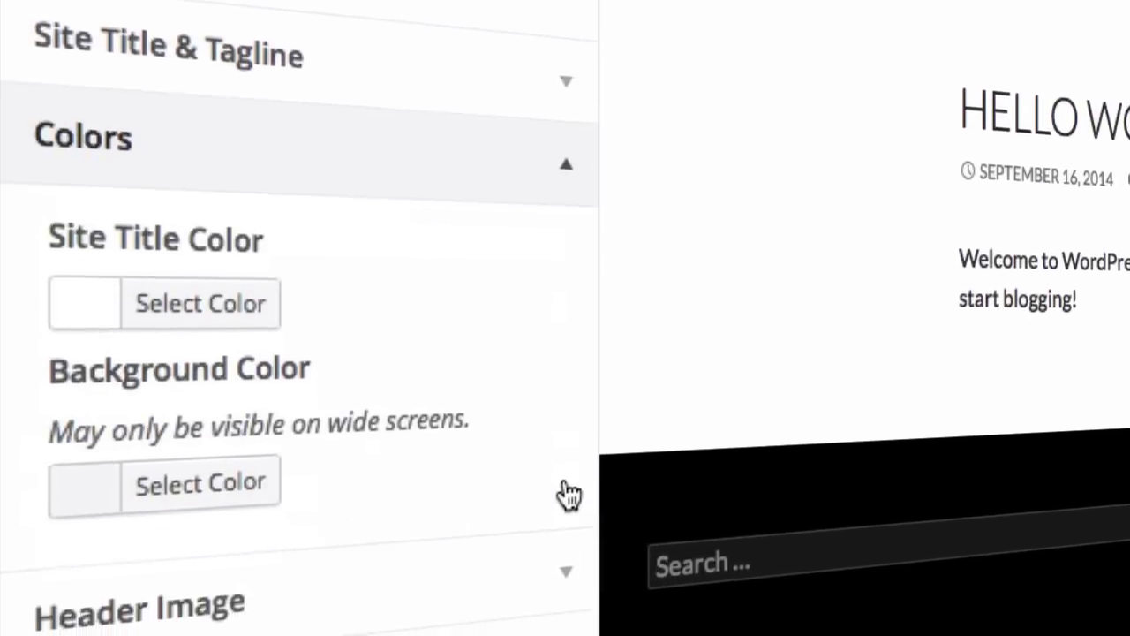
{"action": "left_click", "coordinate": [566, 590]}
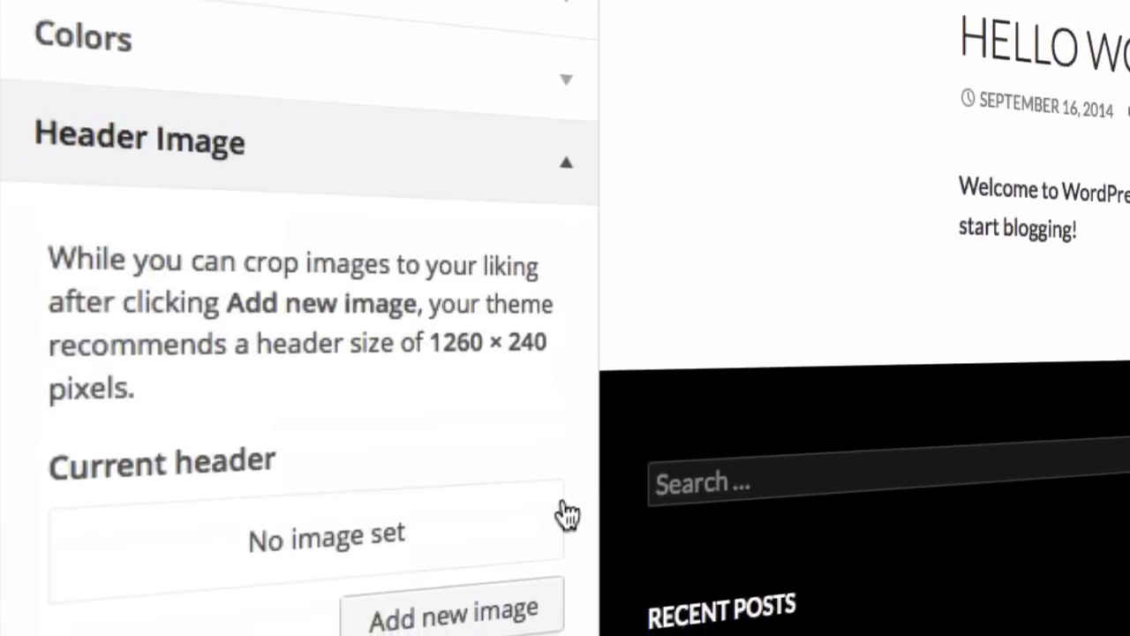
{"action": "scroll", "coordinate": [566, 522], "scroll_direction": "down", "scroll_amount": 5}
{"action": "left_click", "coordinate": [566, 483]}
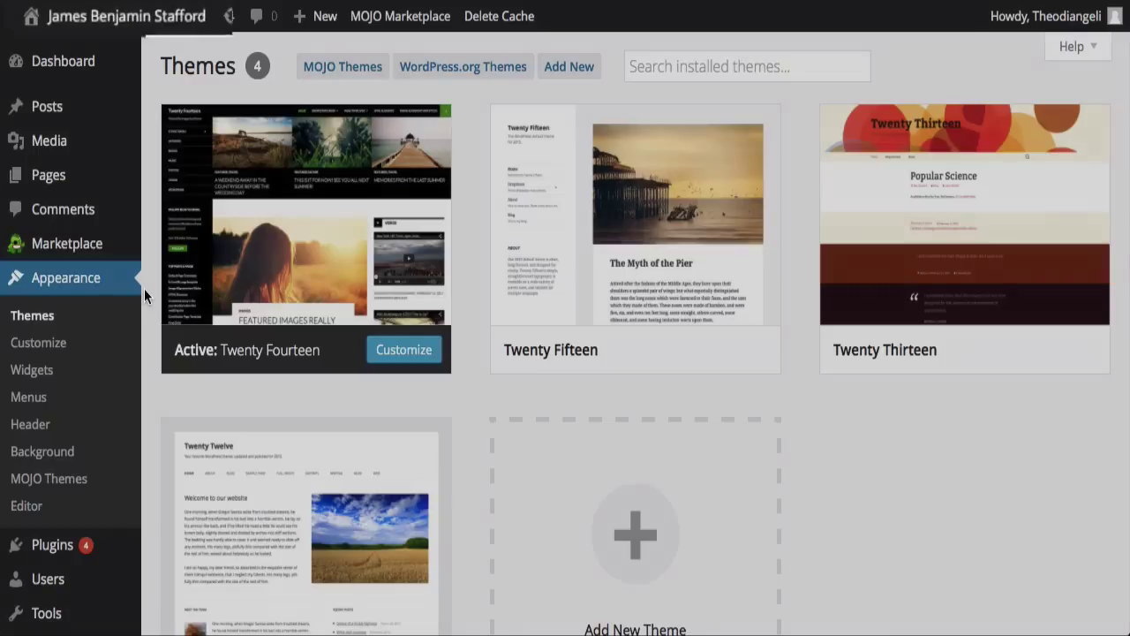
Step: Open the live site's front page with Visit Site from the admin bar's site menu
{"action": "mouse_move", "coordinate": [84, 18]}
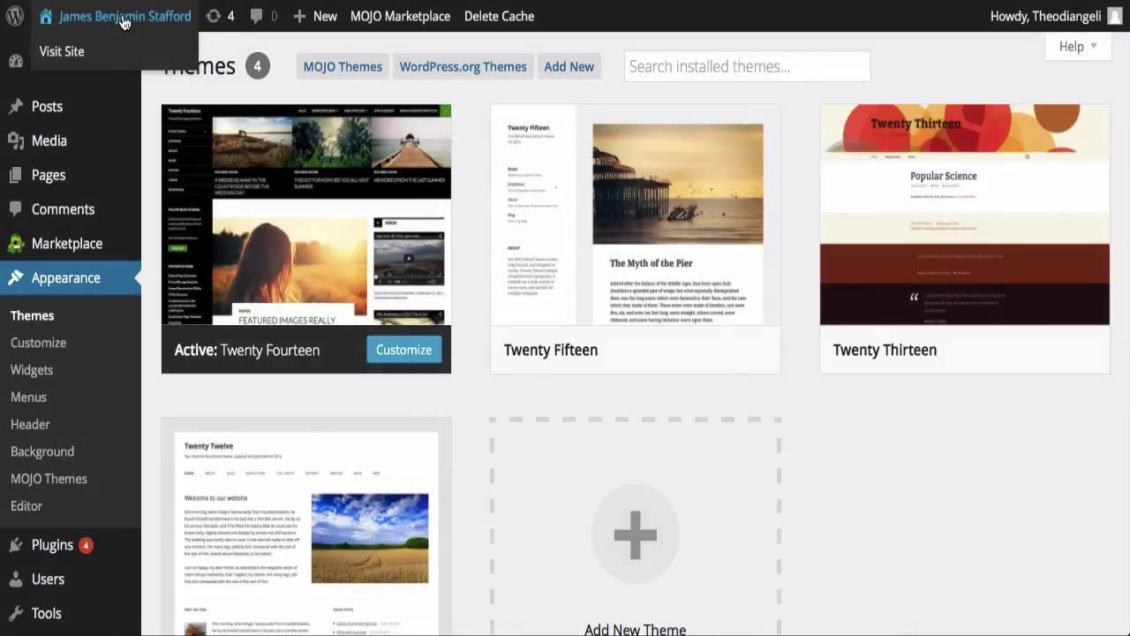
{"action": "left_click", "coordinate": [77, 61]}
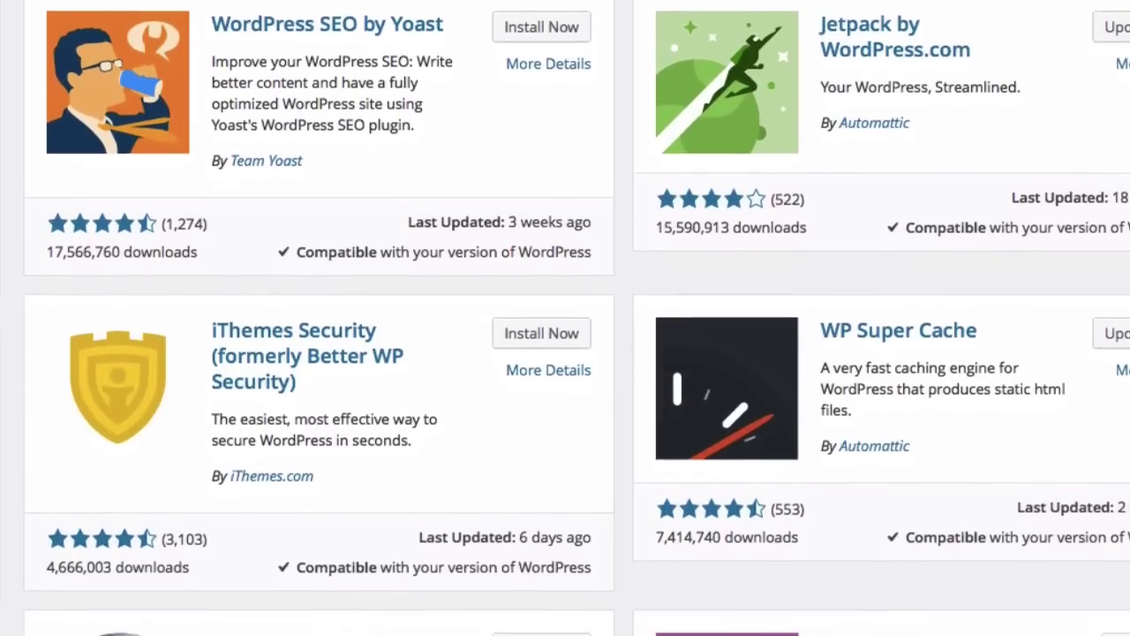
Step: Scroll down through the Add Plugins results list
{"action": "scroll", "coordinate": [576, 318], "scroll_direction": "down", "scroll_amount": 5}
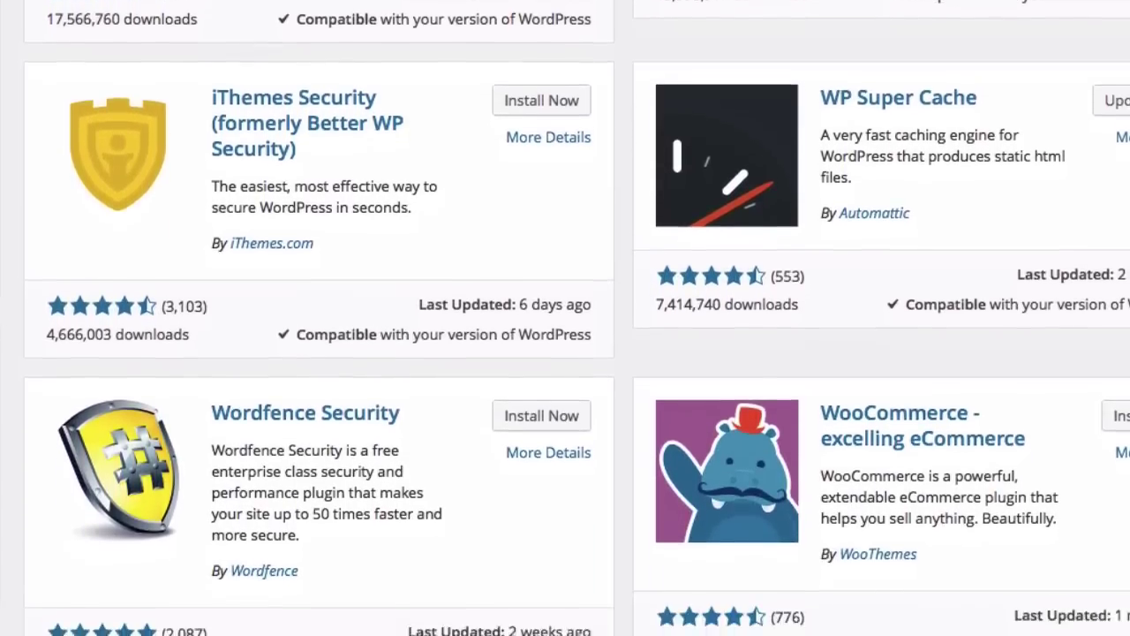
{"action": "scroll", "coordinate": [565, 318], "scroll_direction": "down", "scroll_amount": 4}
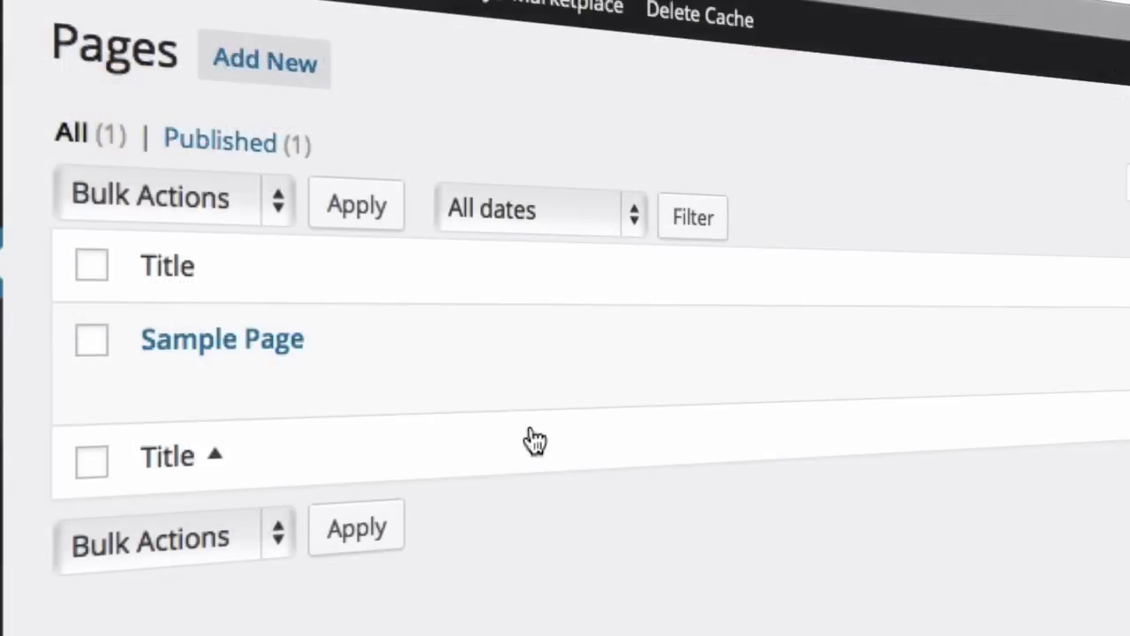
{"action": "mouse_move", "coordinate": [344, 343]}
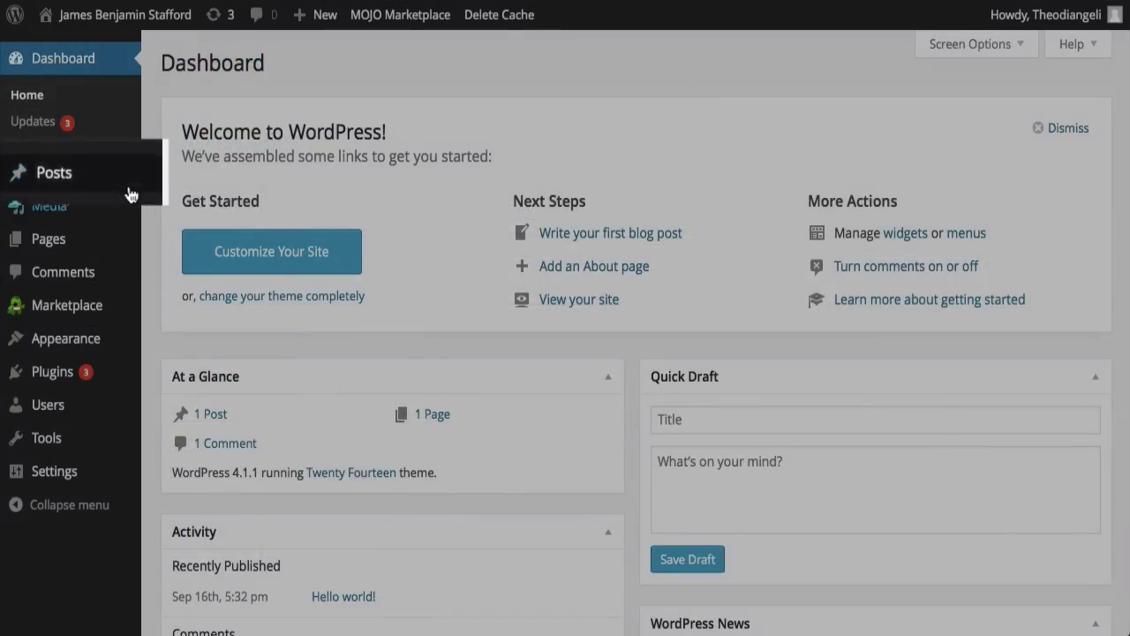
Step: Move the 'Hello world!' post to the Trash from All Posts
{"action": "mouse_move", "coordinate": [115, 184]}
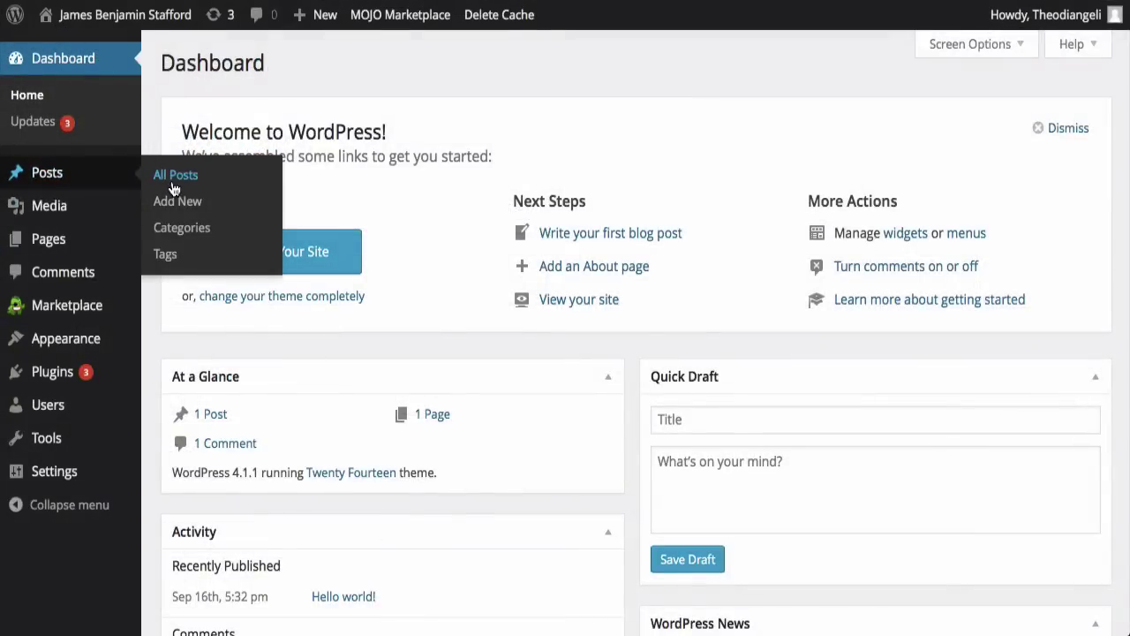
{"action": "left_click", "coordinate": [174, 179]}
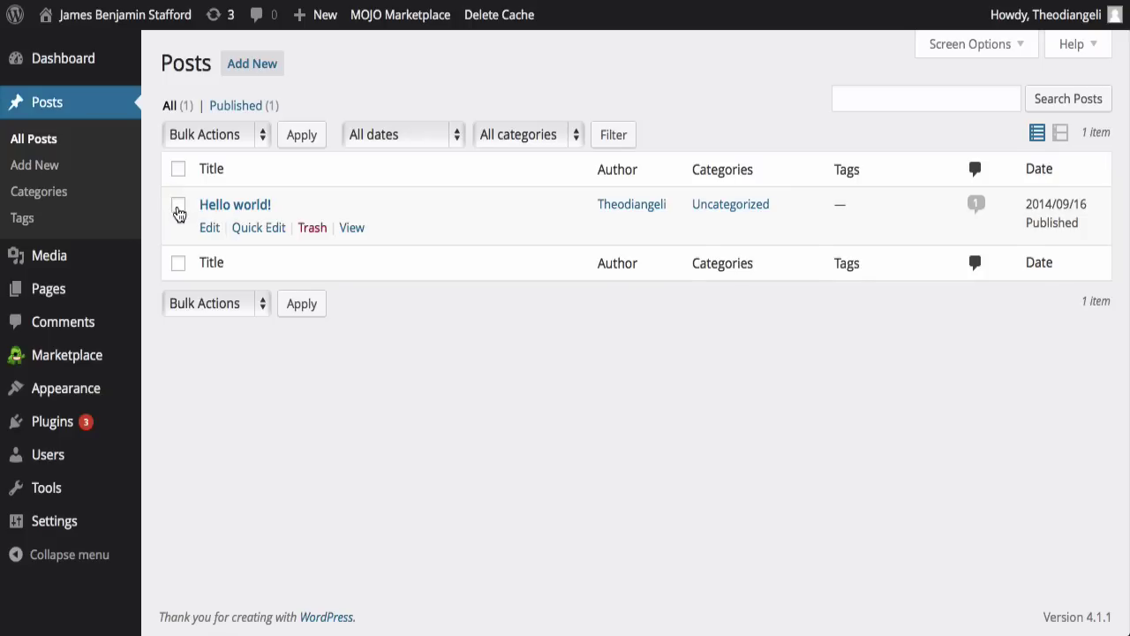
{"action": "left_click", "coordinate": [312, 228]}
Step: Trash the Sample Page under Pages, then go to Posts > Categories
{"action": "mouse_move", "coordinate": [104, 294]}
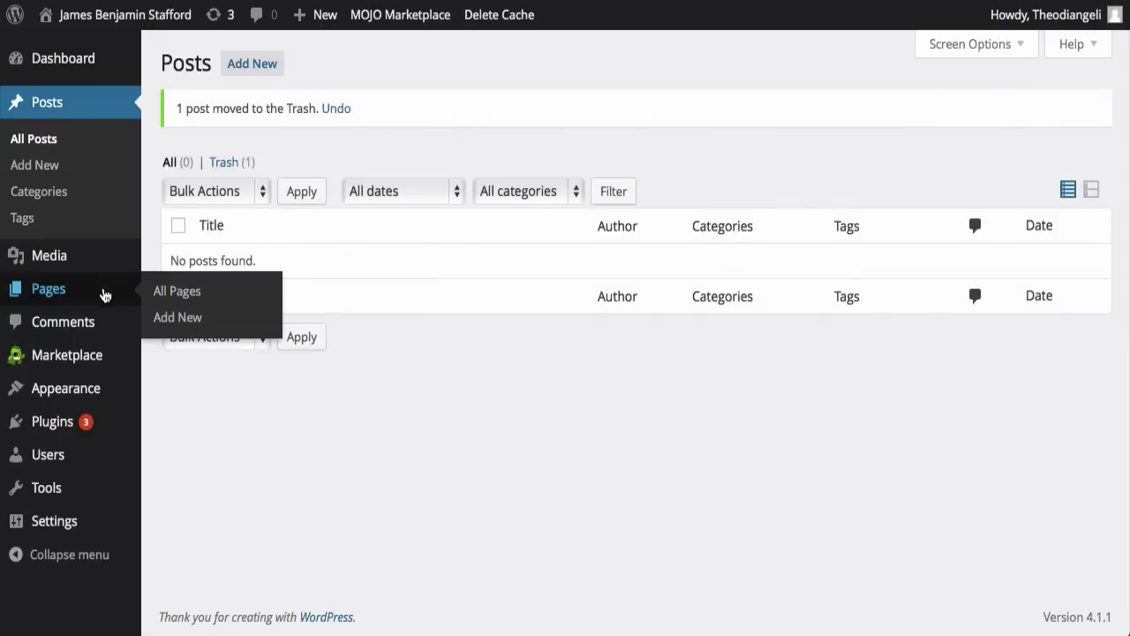
{"action": "left_click", "coordinate": [177, 291]}
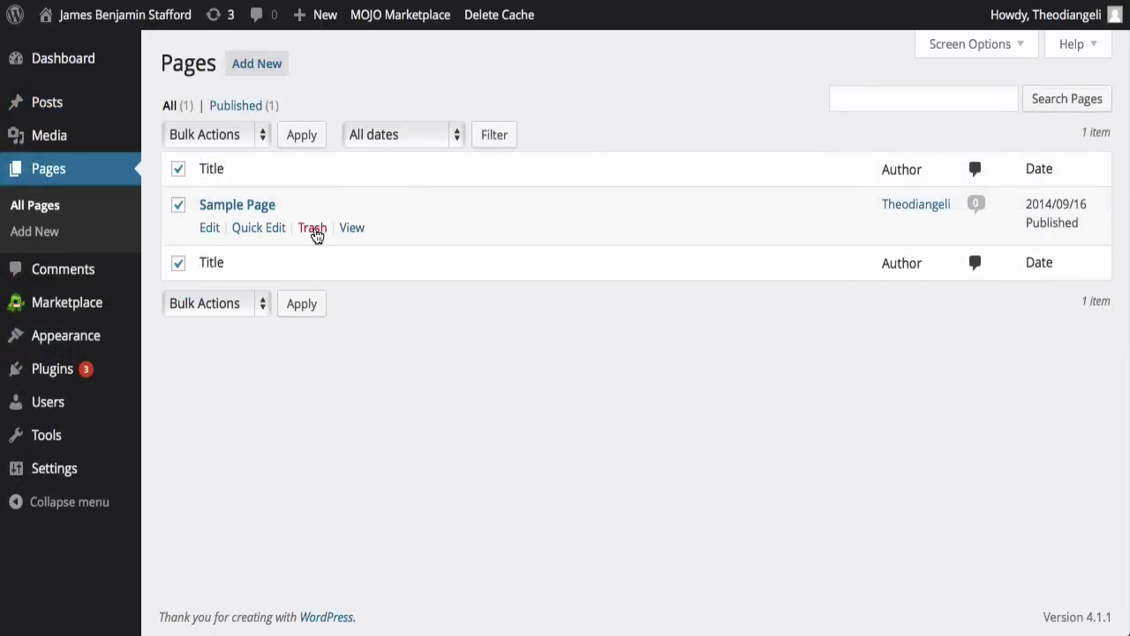
{"action": "left_click", "coordinate": [313, 229]}
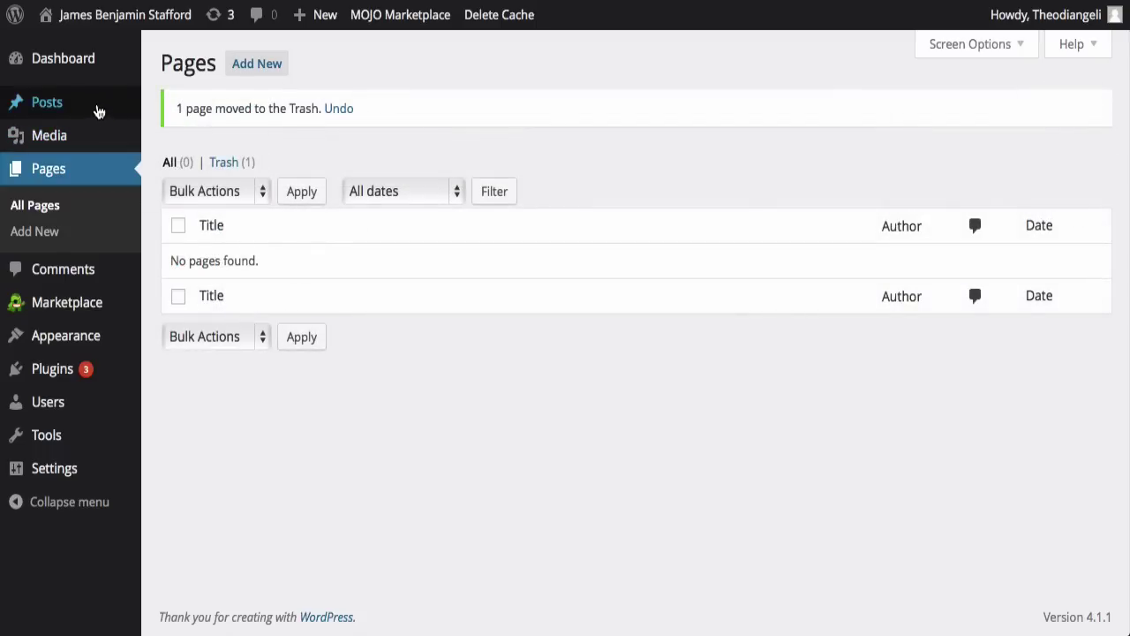
{"action": "mouse_move", "coordinate": [116, 114]}
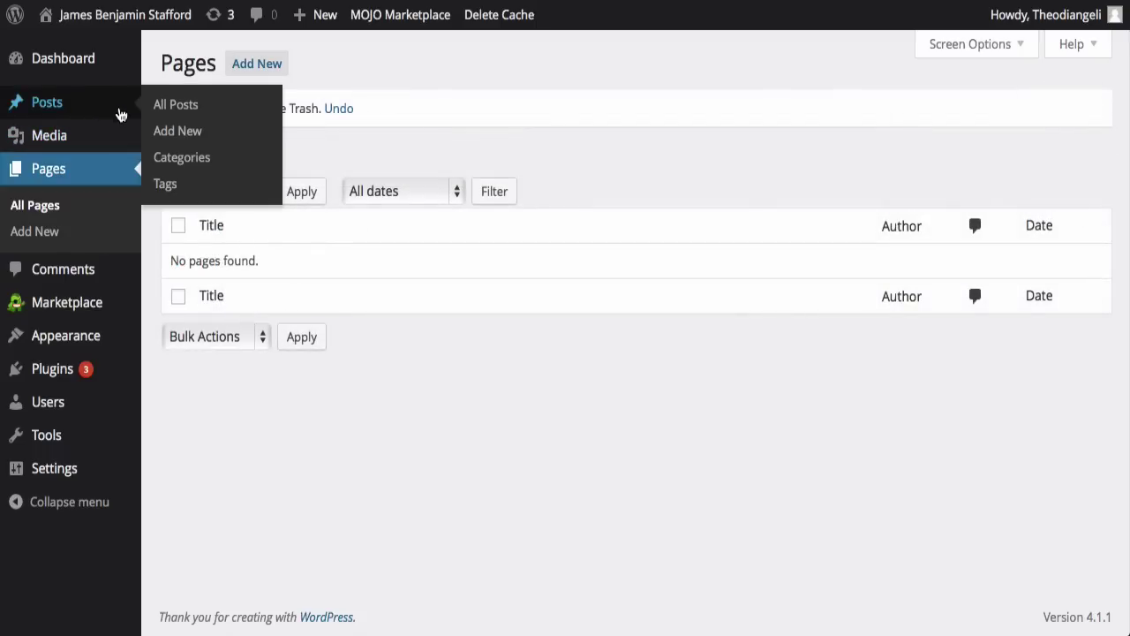
{"action": "left_click", "coordinate": [180, 161]}
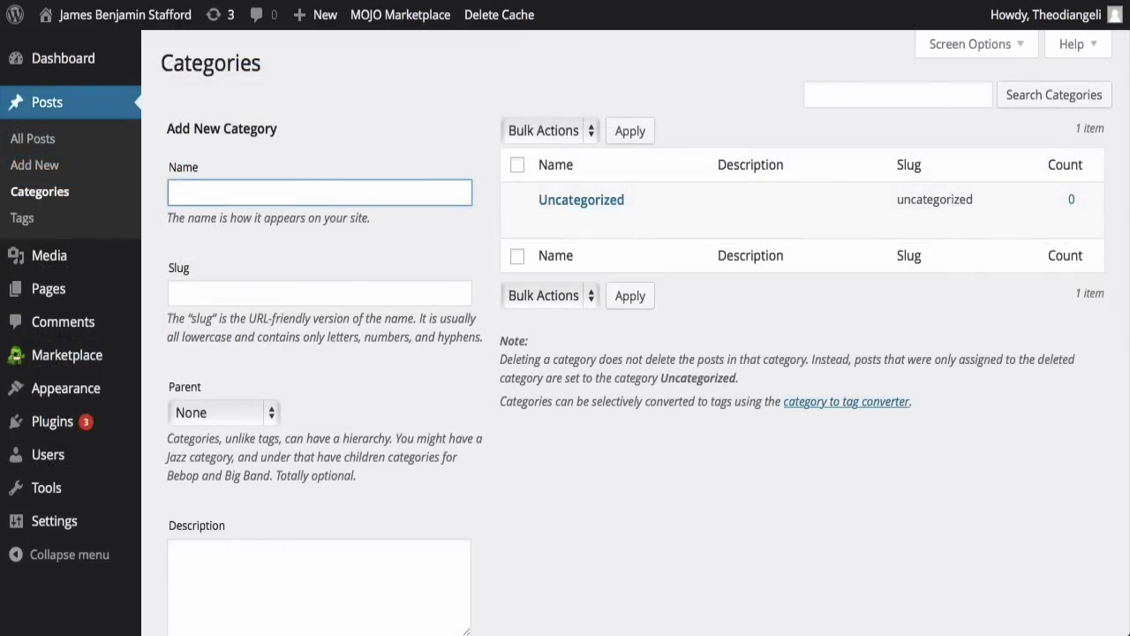
Step: Enter a new category named 'Web Design Videos' with slug 'webdesignvideos'
{"action": "type", "text": "Web"}
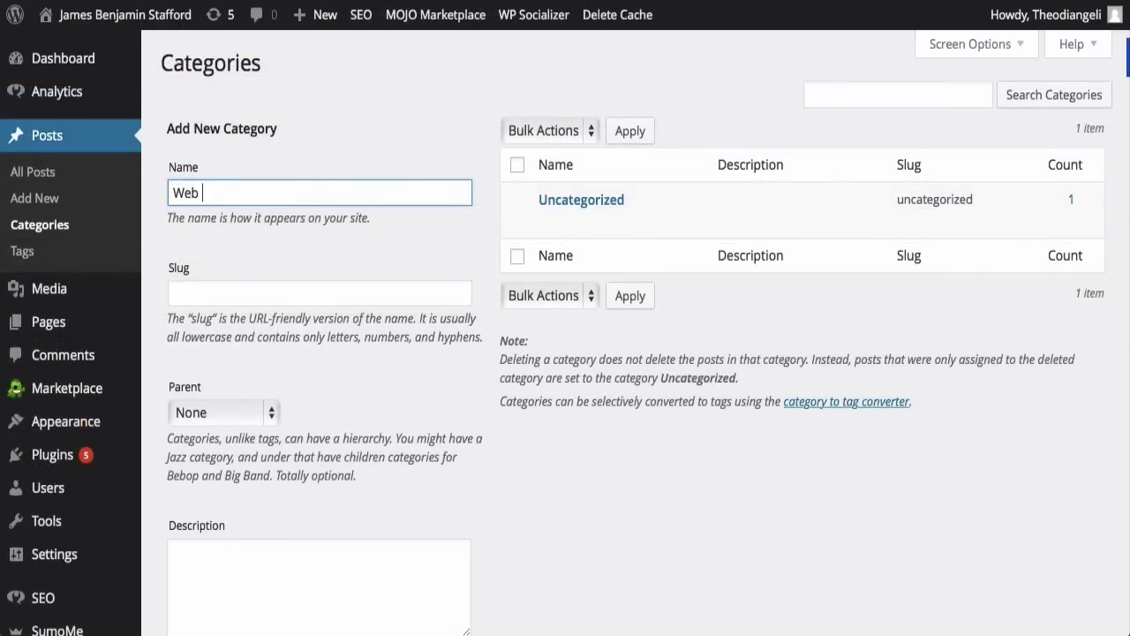
{"action": "type", "text": " Design Videos"}
{"action": "key", "text": "Tab"}
{"action": "type", "text": "web"}
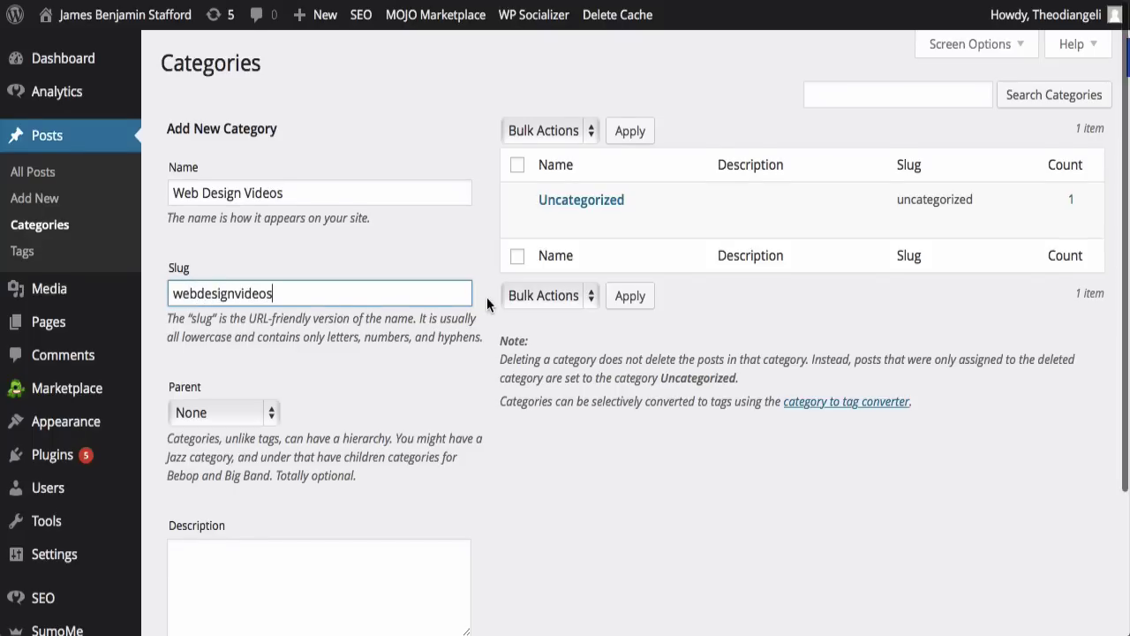
{"action": "scroll", "coordinate": [487, 297], "scroll_direction": "down", "scroll_amount": 5}
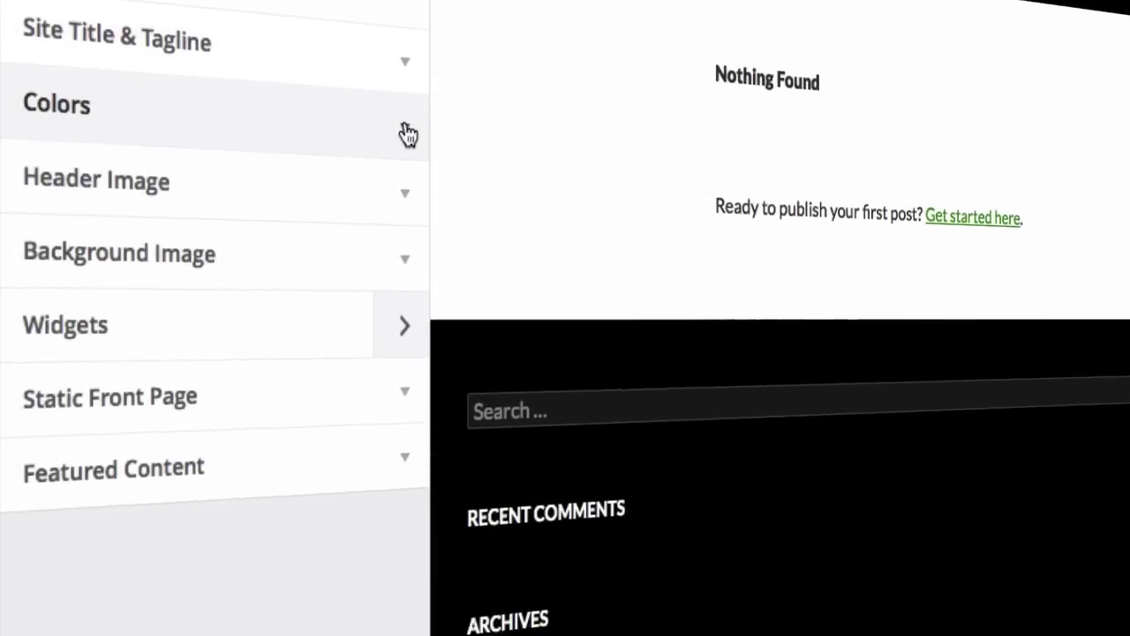
Step: Expand Colors in the Customizer and bring up the Site Title Color picker
{"action": "left_click", "coordinate": [408, 133]}
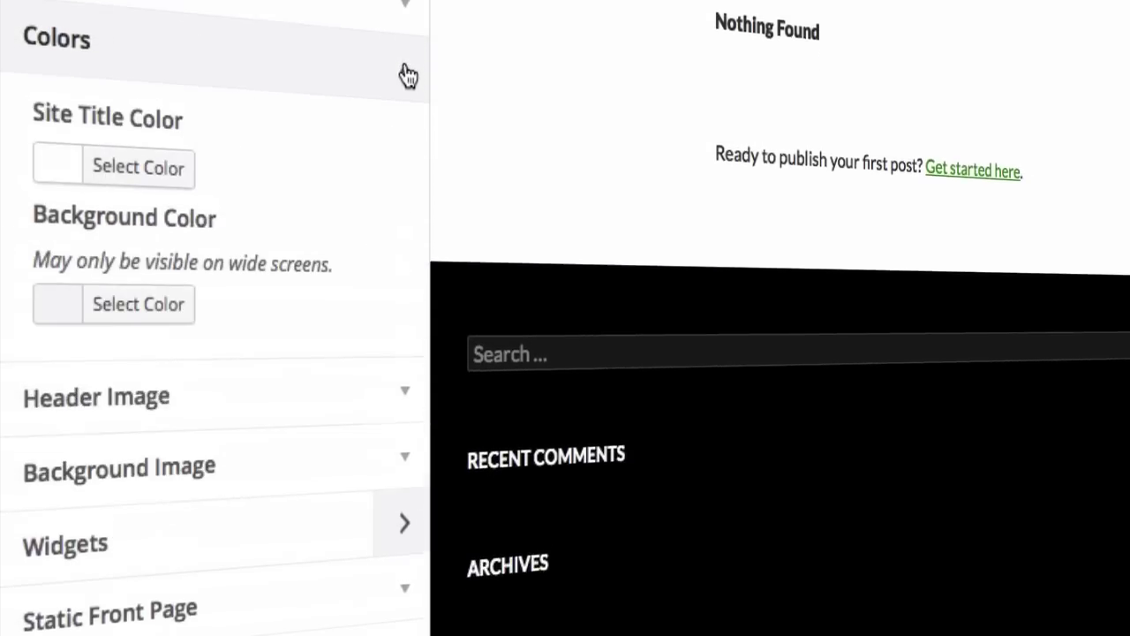
{"action": "left_click", "coordinate": [126, 176]}
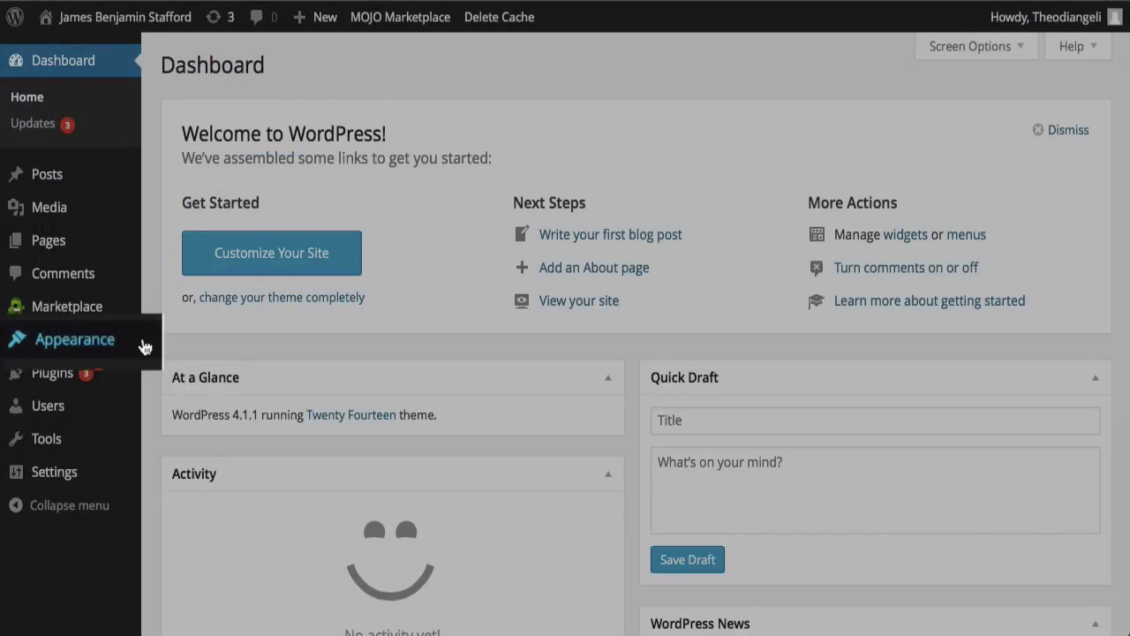
Step: Search the theme directory for 'omega' under Appearance > Themes > Add New
{"action": "mouse_move", "coordinate": [137, 345]}
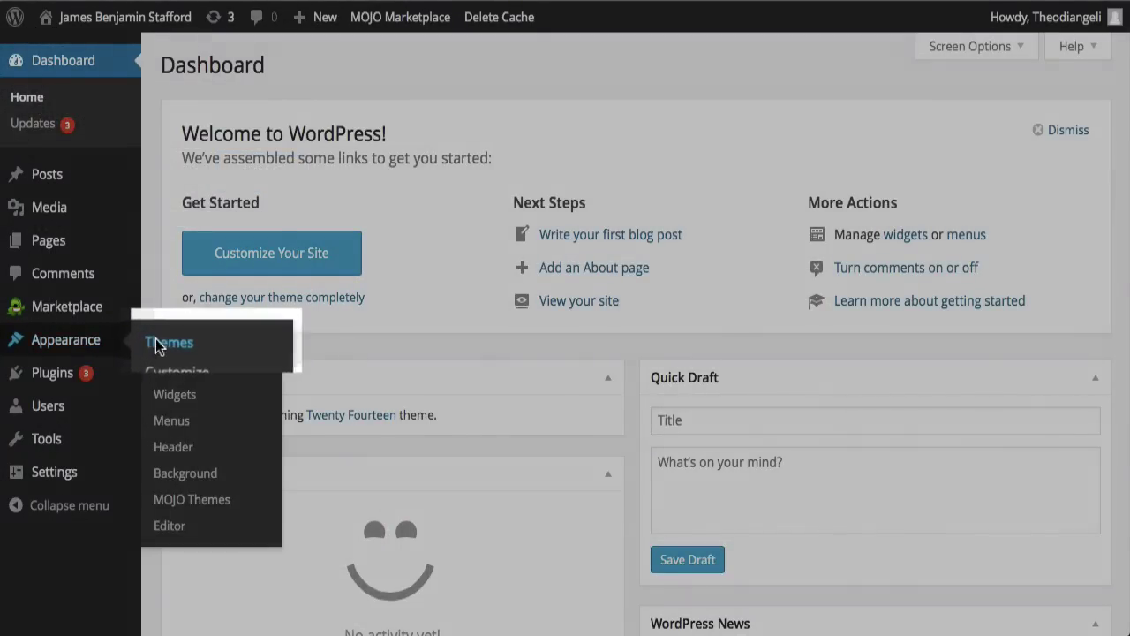
{"action": "left_click", "coordinate": [161, 344]}
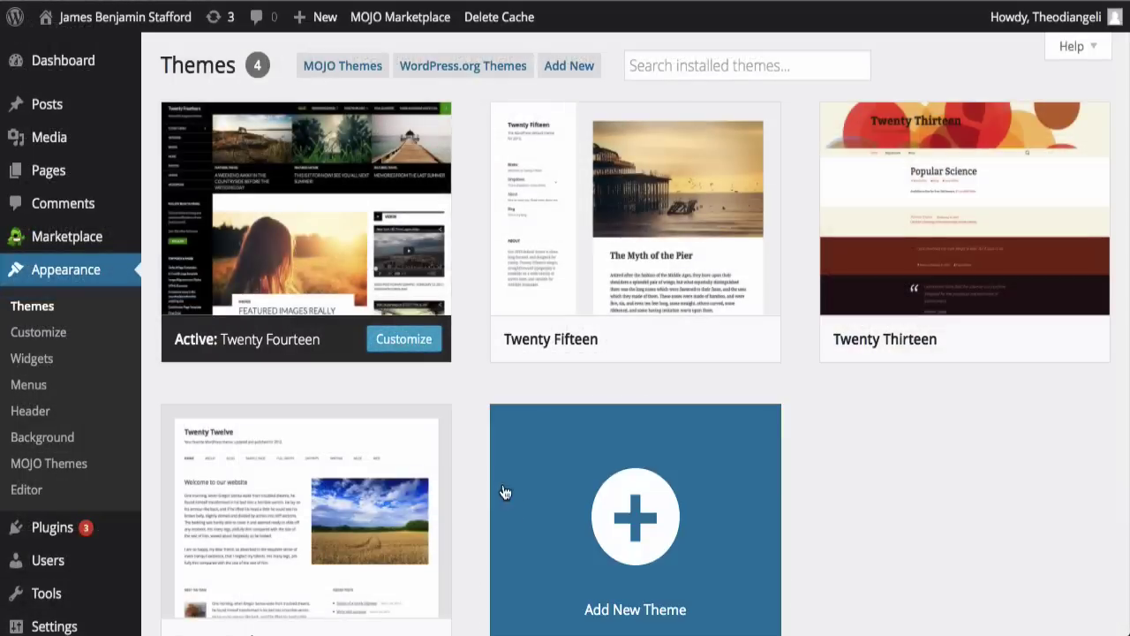
{"action": "left_click", "coordinate": [645, 527]}
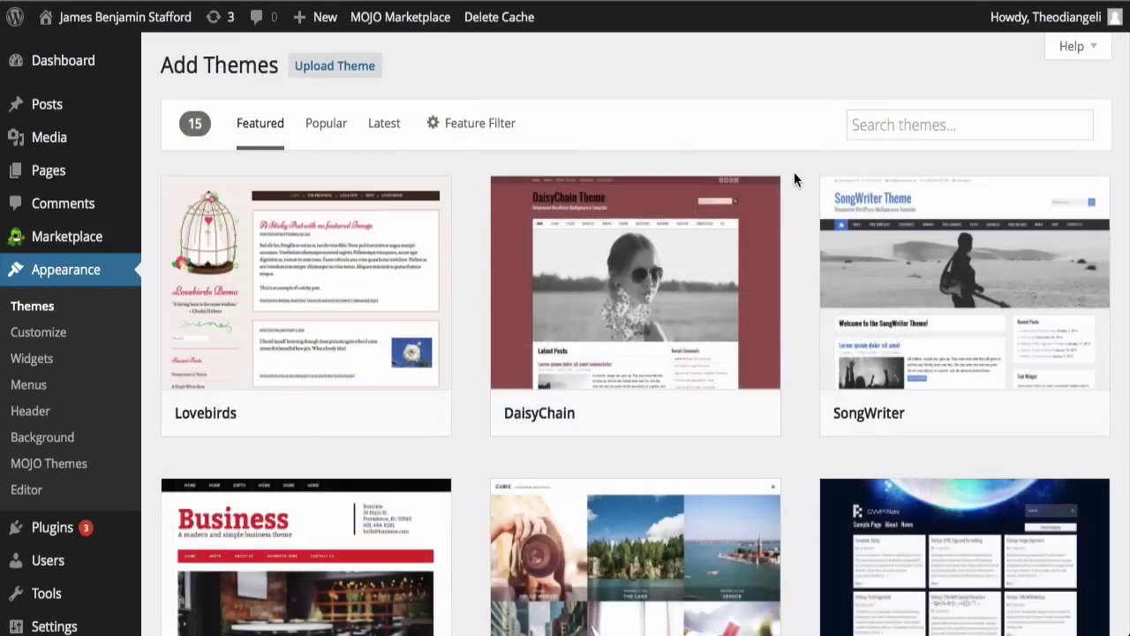
{"action": "left_click", "coordinate": [897, 127]}
{"action": "type", "text": "omega"}
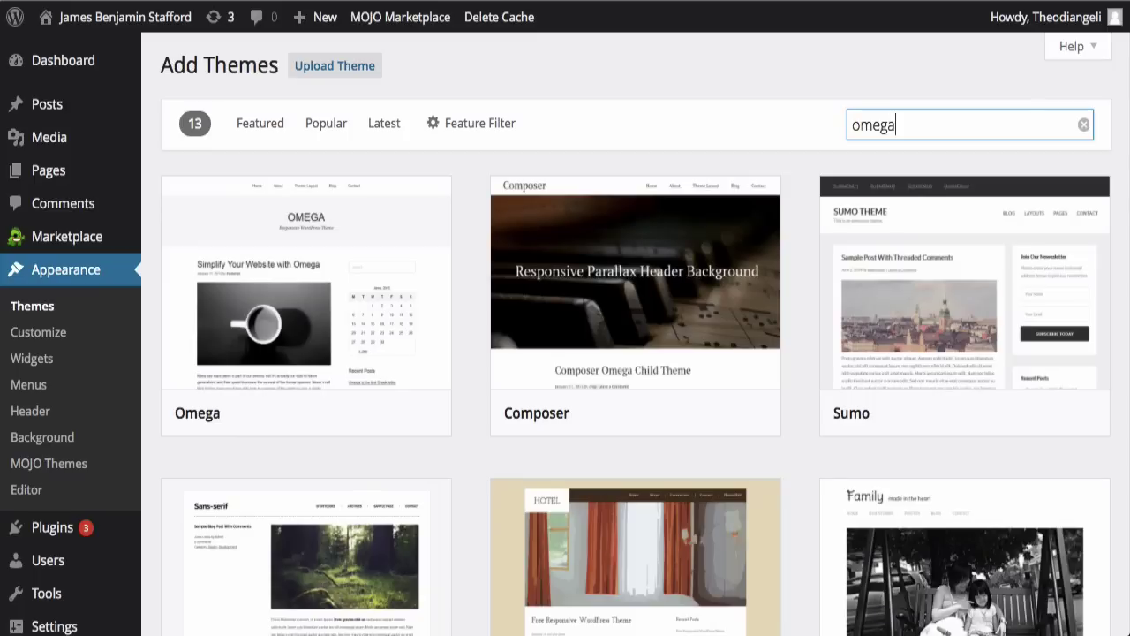
Step: Install and activate the Omega theme, then view the live site
{"action": "left_click", "coordinate": [465, 254]}
{"action": "mouse_move", "coordinate": [439, 297]}
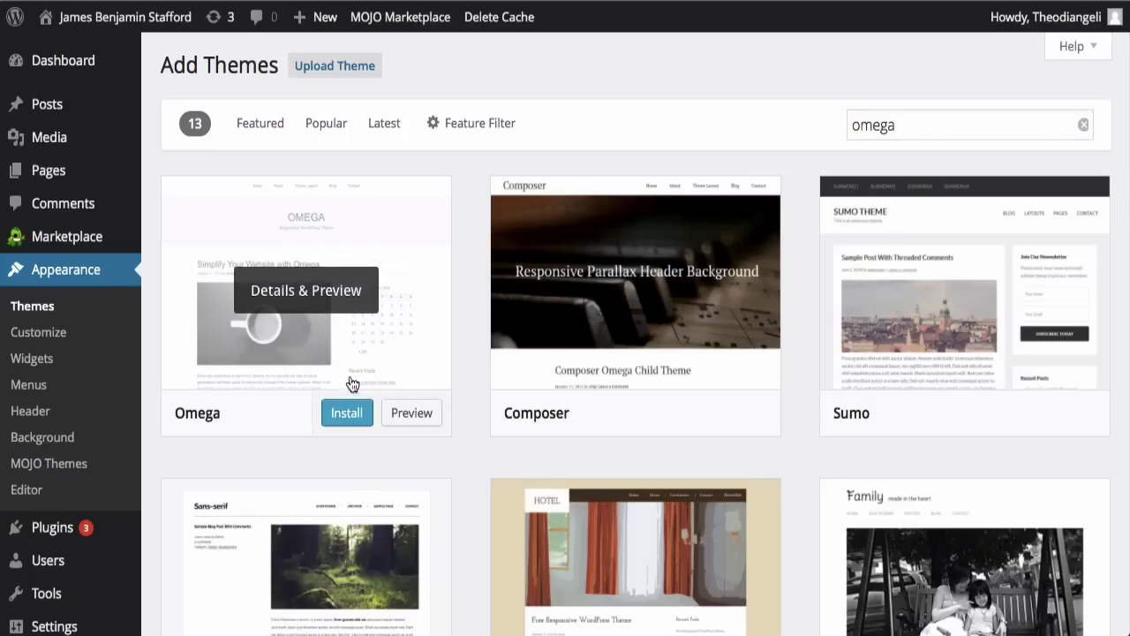
{"action": "left_click", "coordinate": [344, 412]}
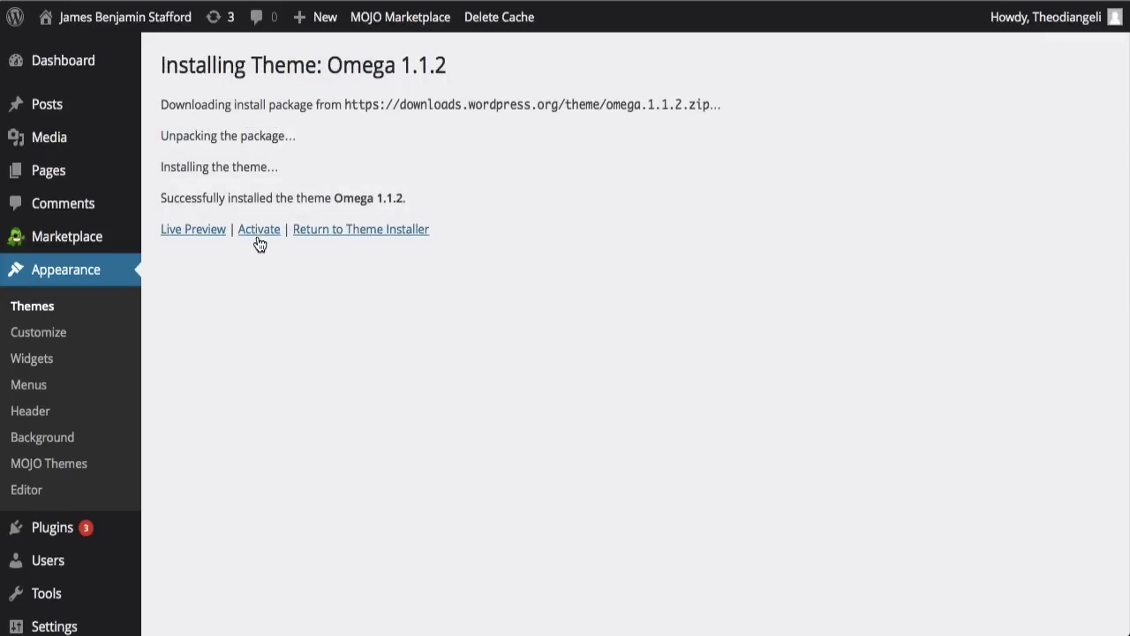
{"action": "left_click", "coordinate": [258, 238]}
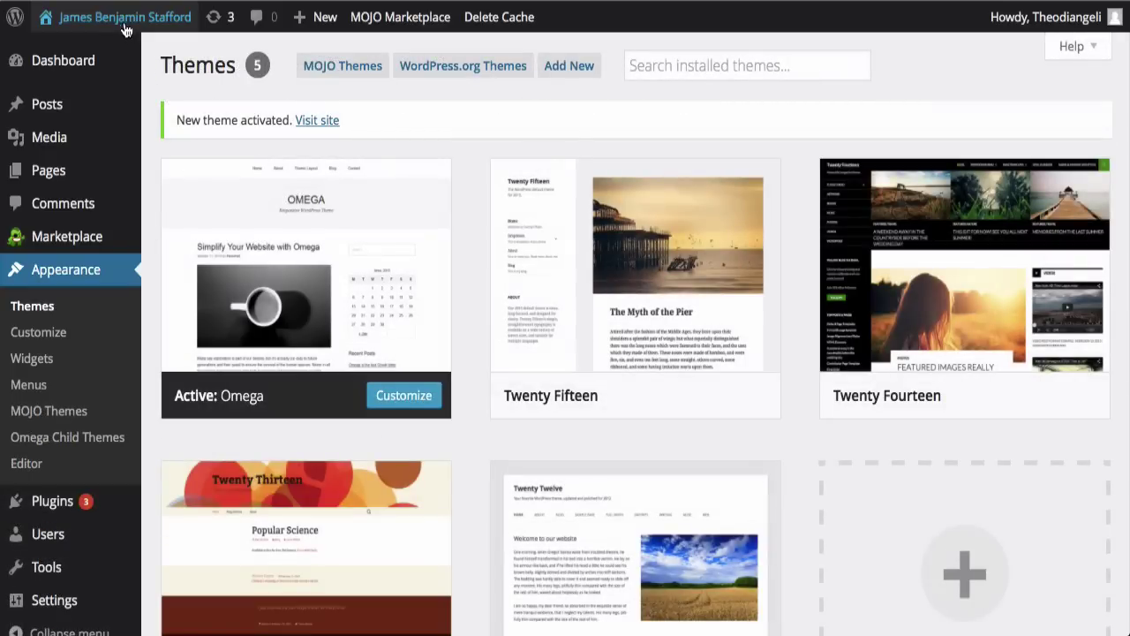
{"action": "mouse_move", "coordinate": [124, 17]}
{"action": "left_click", "coordinate": [88, 50]}
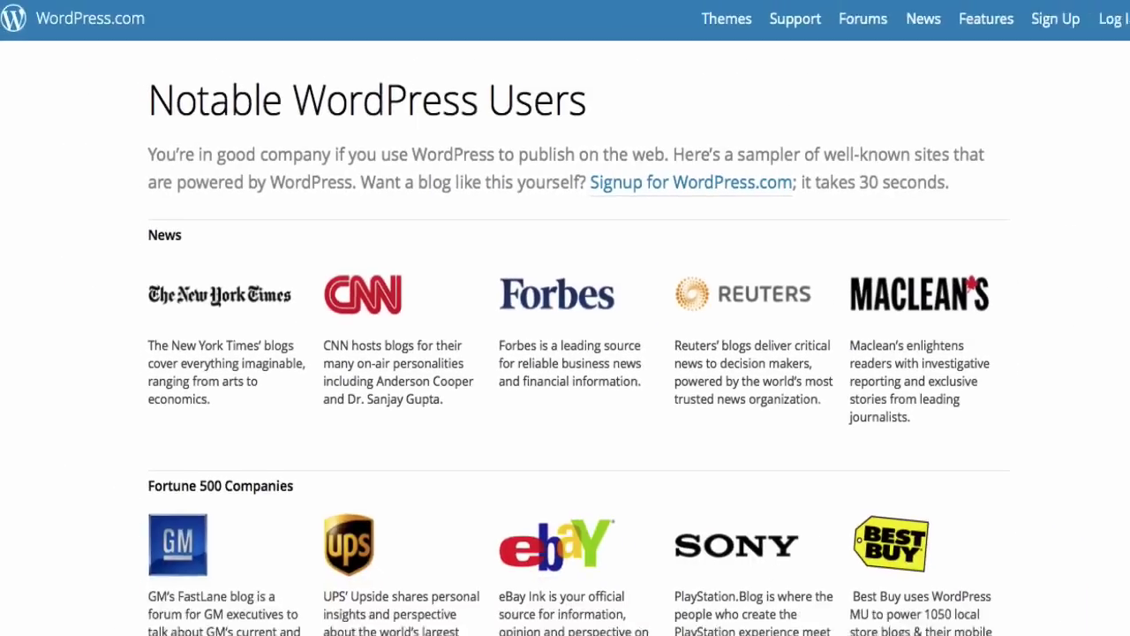
Step: Scroll the showcase, opening the eBay, TechCrunch and Mashable example sites in turn
{"action": "scroll", "coordinate": [640, 233], "scroll_direction": "down", "scroll_amount": 2}
{"action": "scroll", "coordinate": [641, 239], "scroll_direction": "down", "scroll_amount": 3}
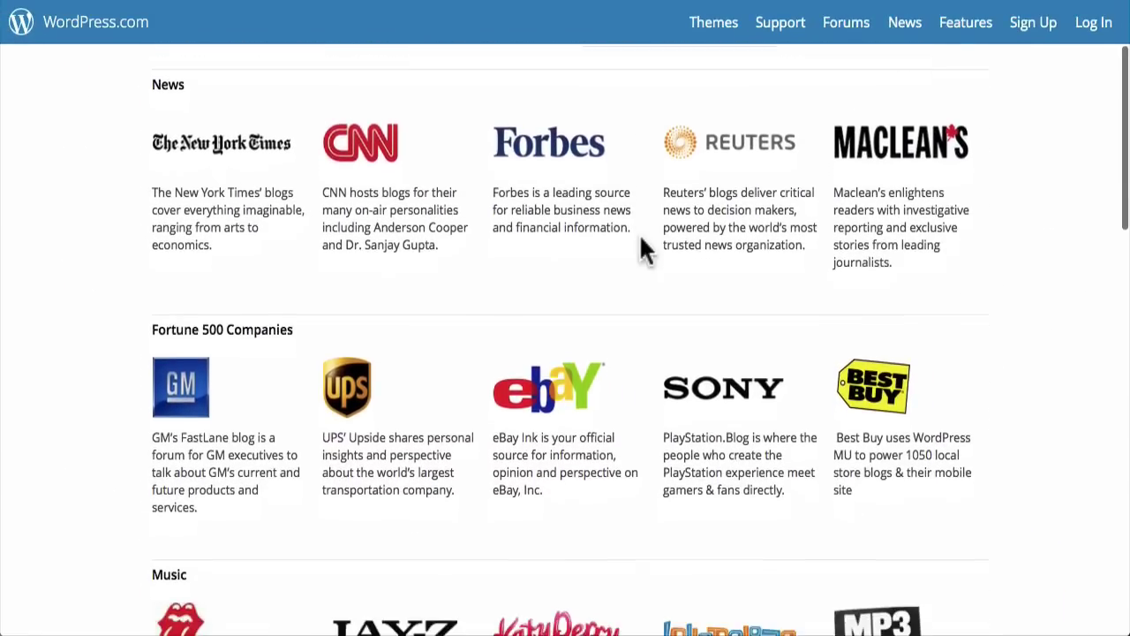
{"action": "left_click", "coordinate": [567, 388]}
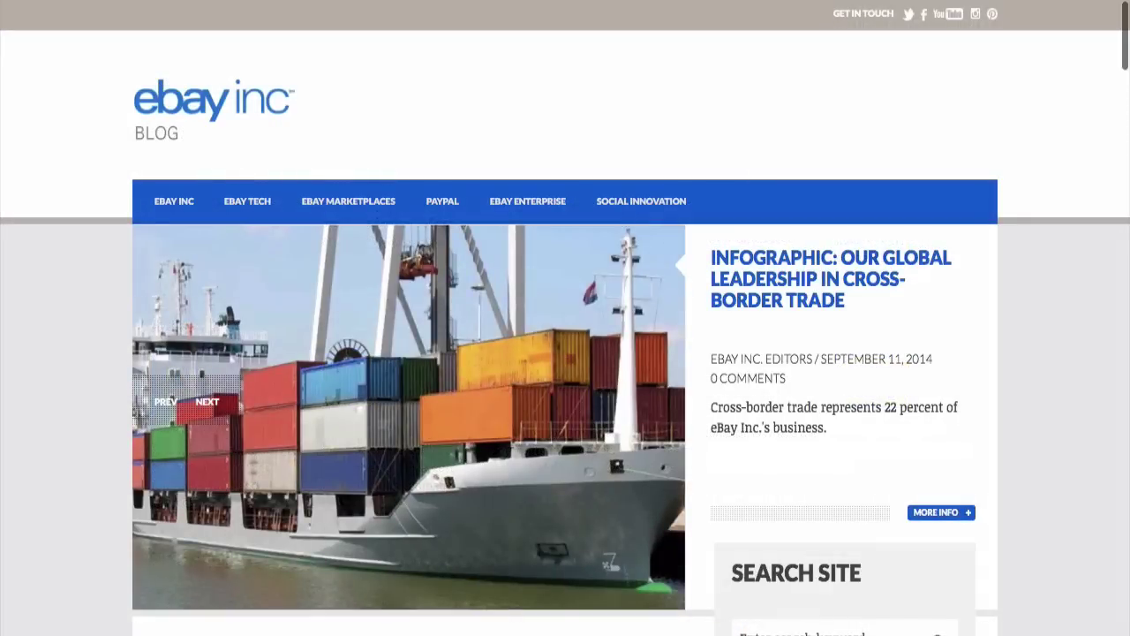
{"action": "scroll", "coordinate": [566, 353], "scroll_direction": "down", "scroll_amount": 5}
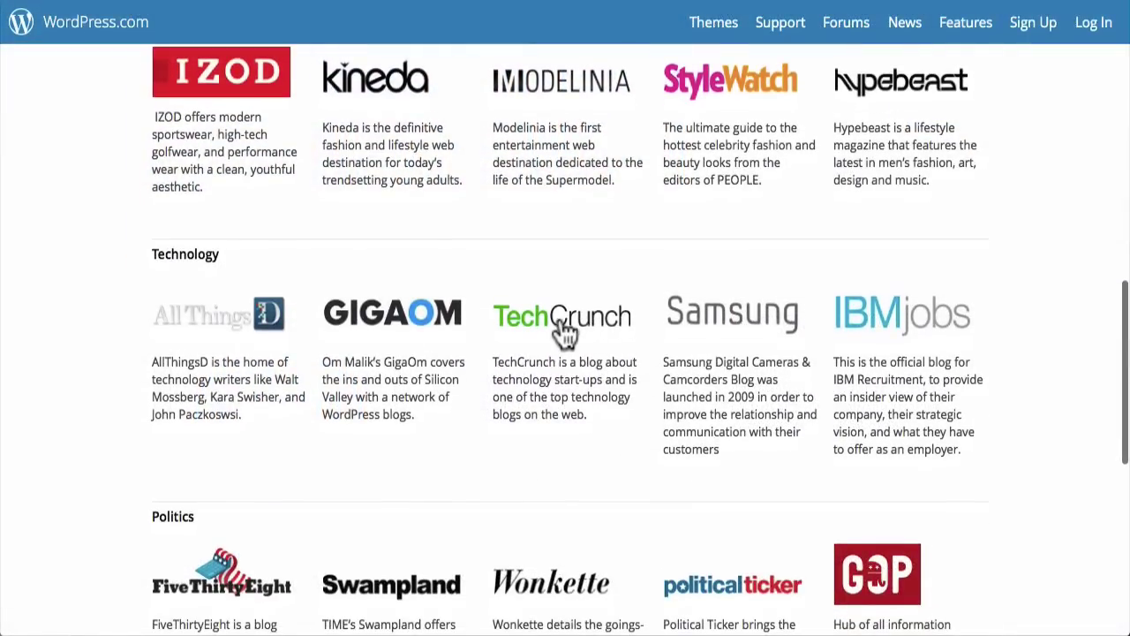
{"action": "left_click", "coordinate": [562, 323]}
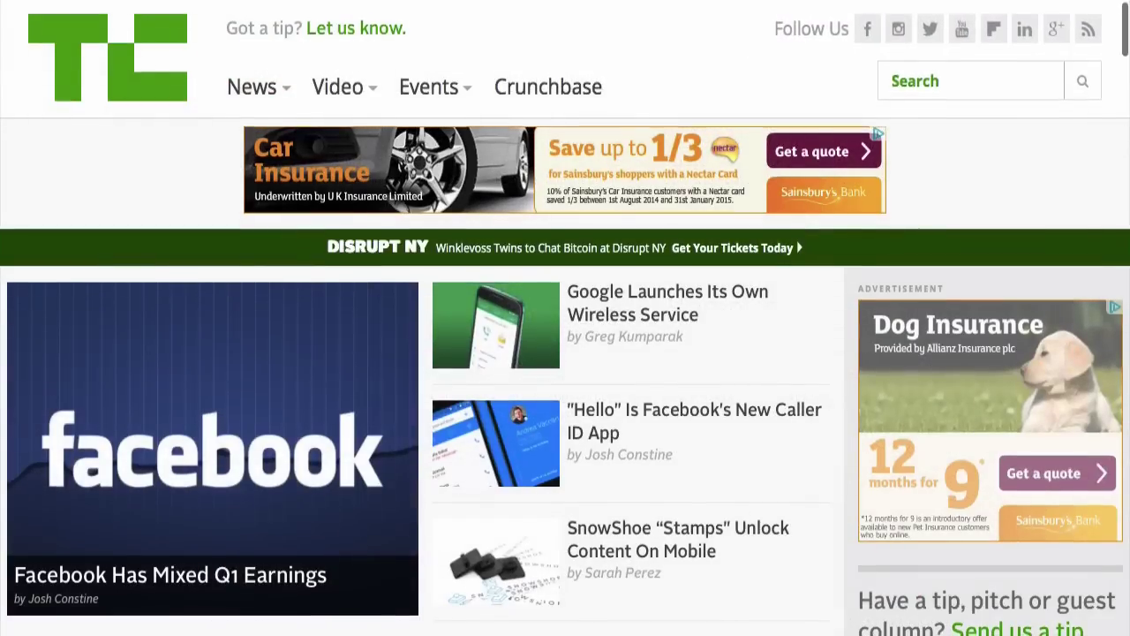
{"action": "scroll", "coordinate": [565, 354], "scroll_direction": "down", "scroll_amount": 3}
{"action": "scroll", "coordinate": [565, 354], "scroll_direction": "down", "scroll_amount": 3}
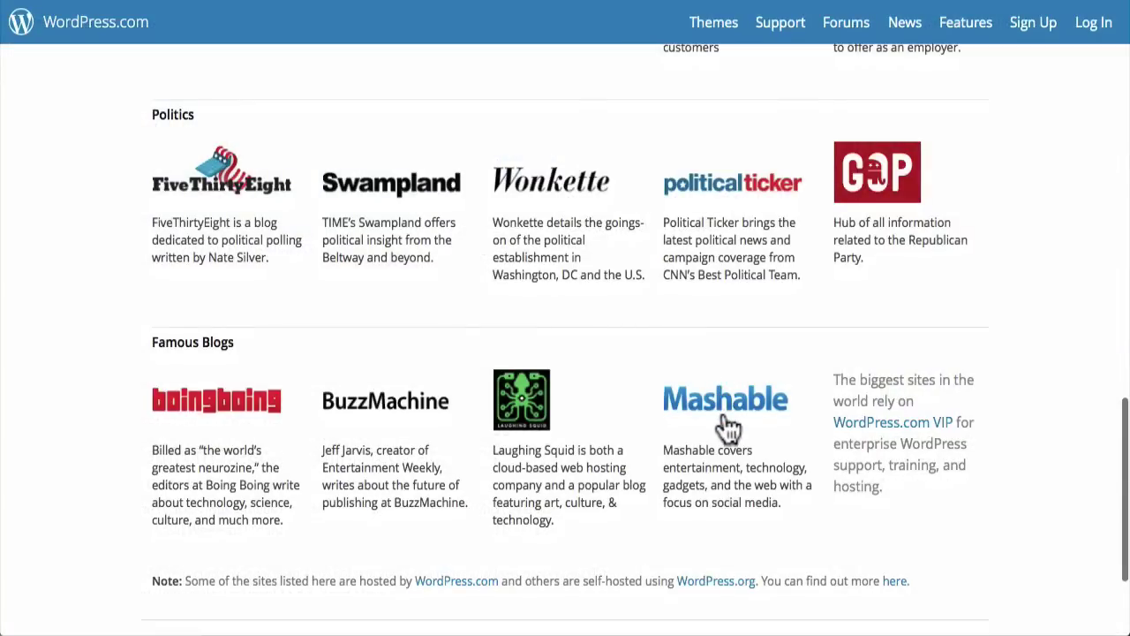
{"action": "left_click", "coordinate": [724, 402]}
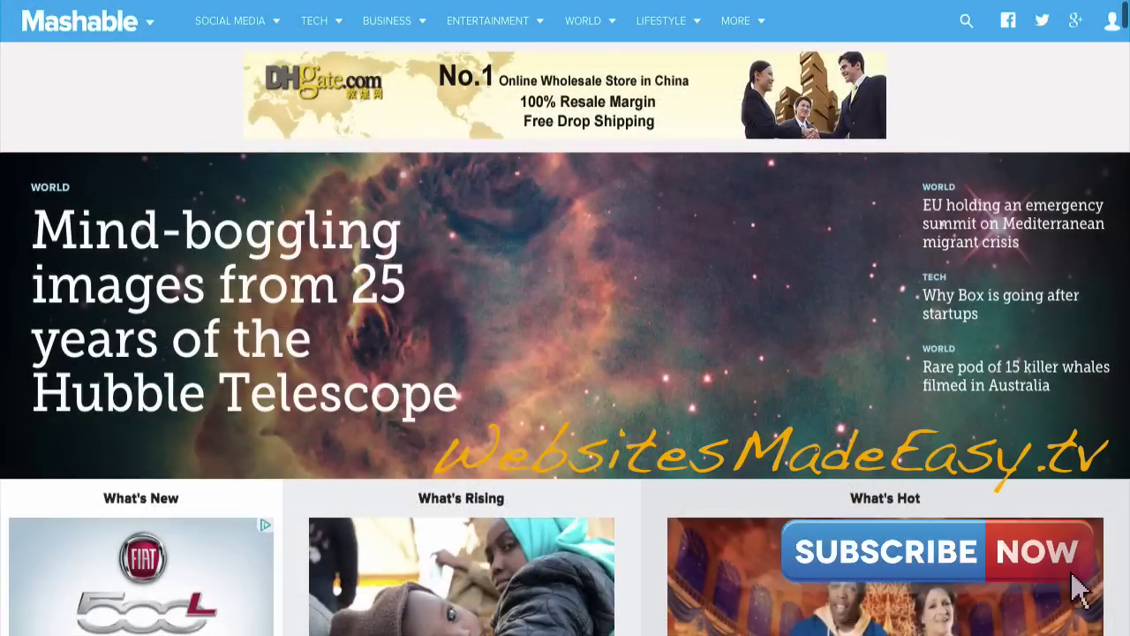
{"action": "scroll", "coordinate": [565, 338], "scroll_direction": "down", "scroll_amount": 5}
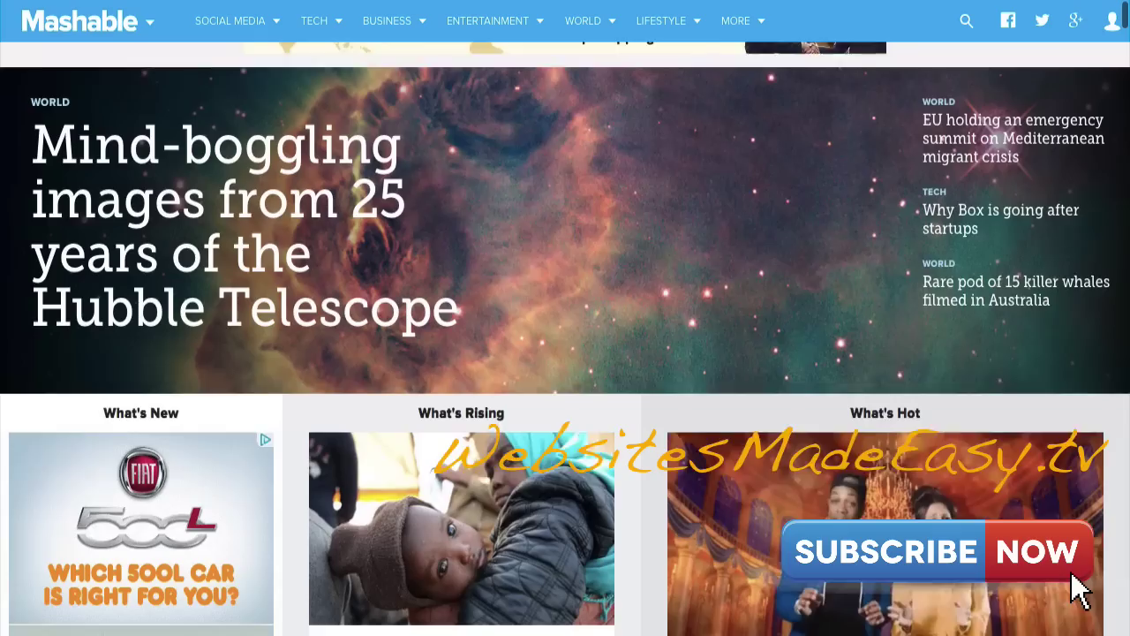
{"action": "scroll", "coordinate": [565, 338], "scroll_direction": "down", "scroll_amount": 4}
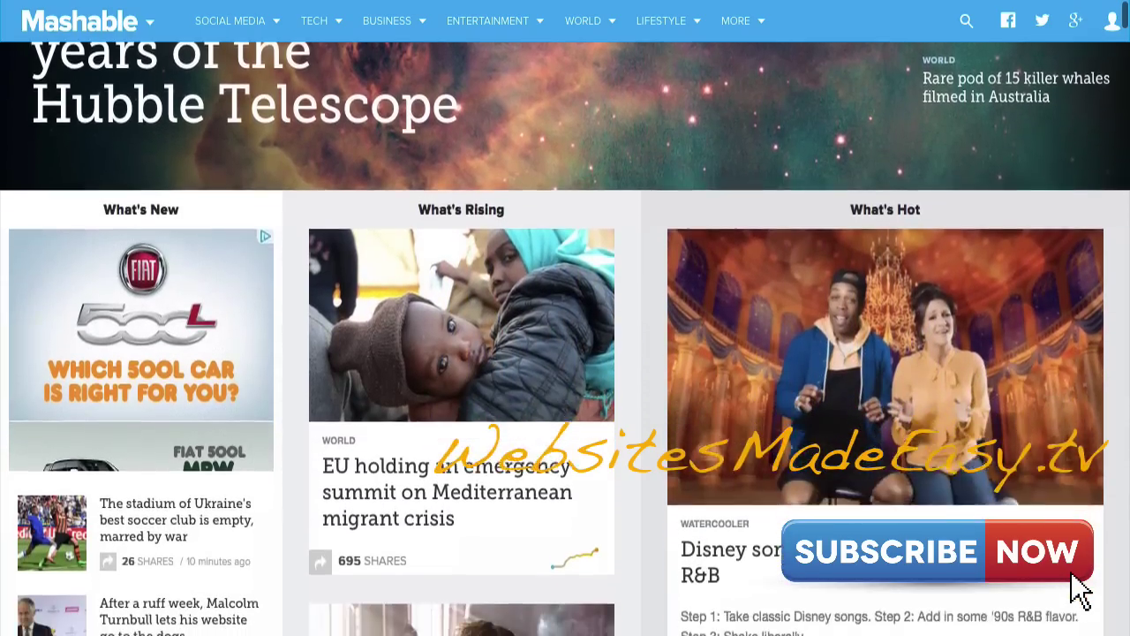
{"action": "scroll", "coordinate": [566, 338], "scroll_direction": "down", "scroll_amount": 3}
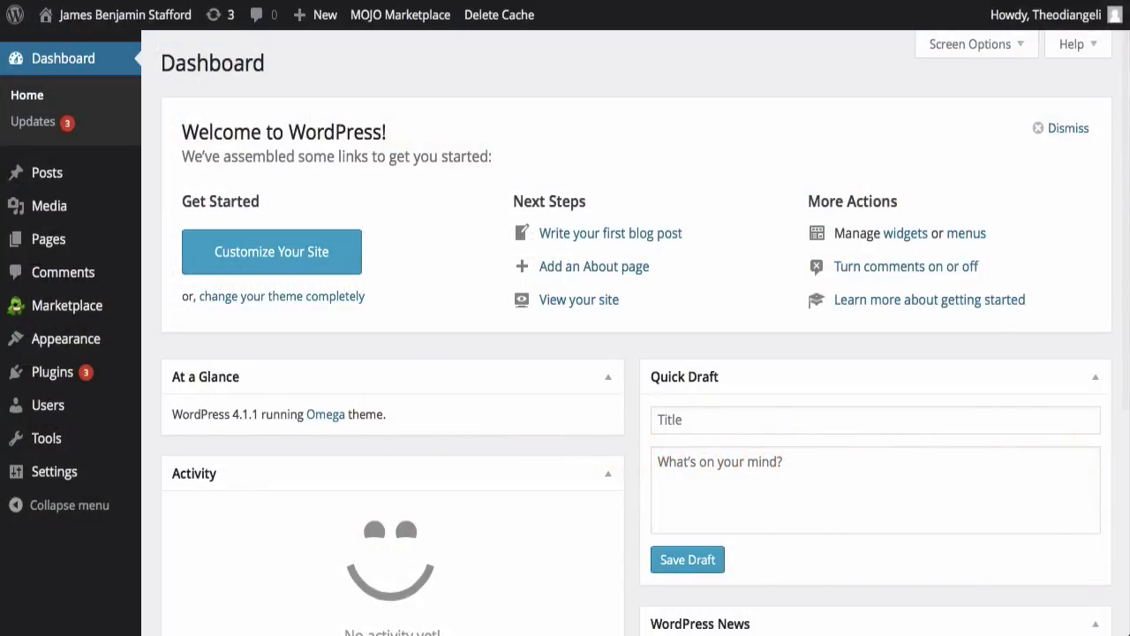
Step: Browse the popular plugins and view WordPress SEO by Yoast's Installation and Screenshots tabs
{"action": "left_click", "coordinate": [277, 124]}
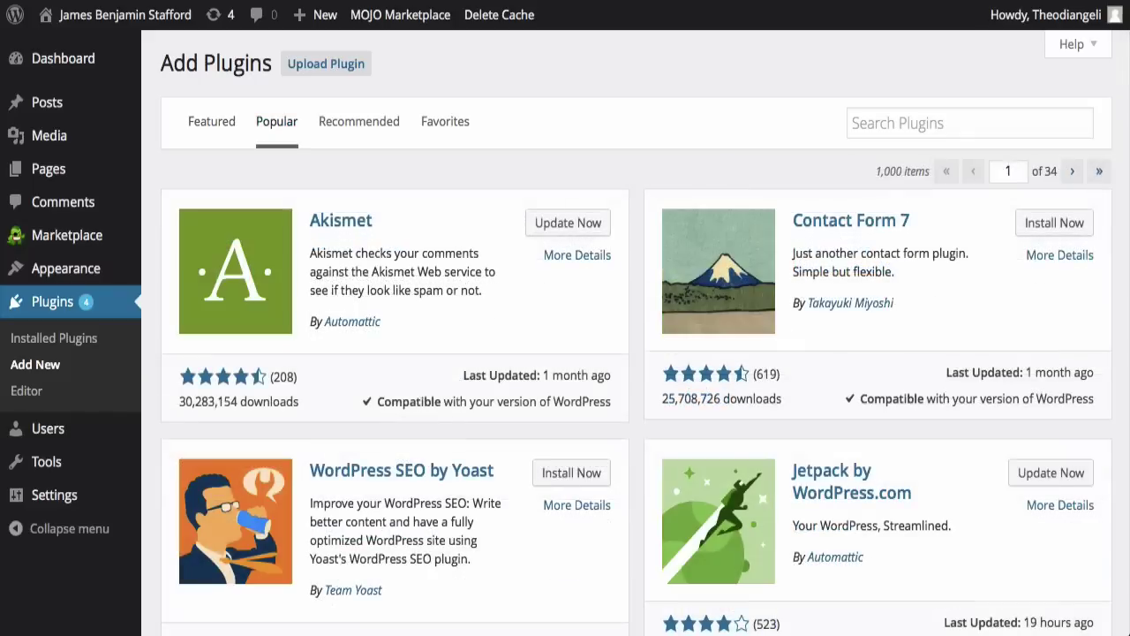
{"action": "scroll", "coordinate": [636, 353], "scroll_direction": "down", "scroll_amount": 5}
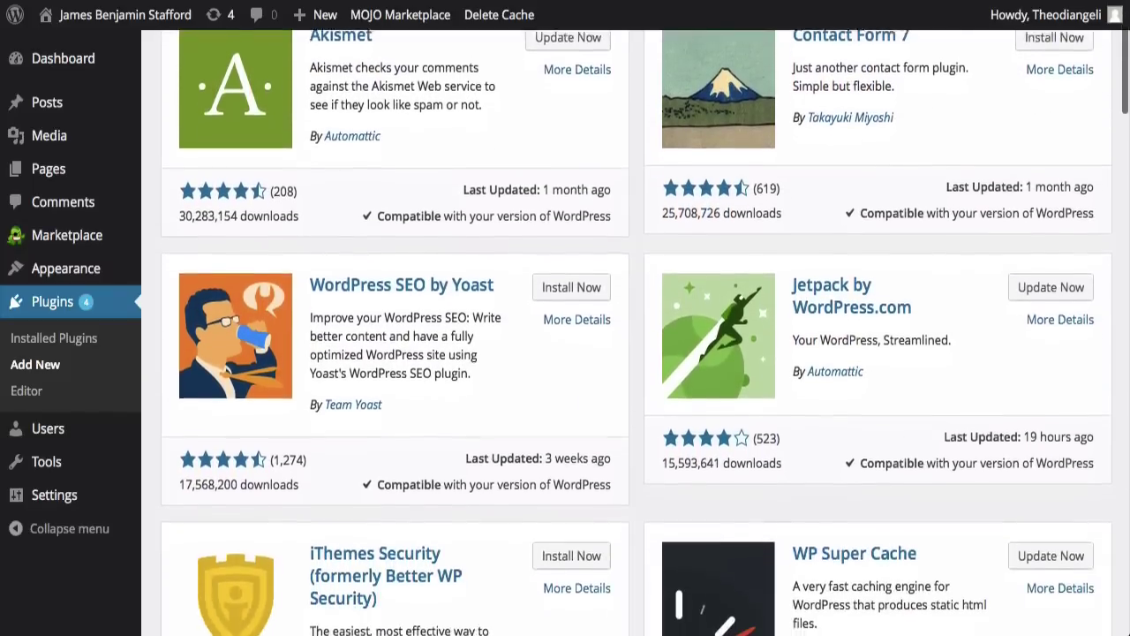
{"action": "scroll", "coordinate": [636, 353], "scroll_direction": "down", "scroll_amount": 5}
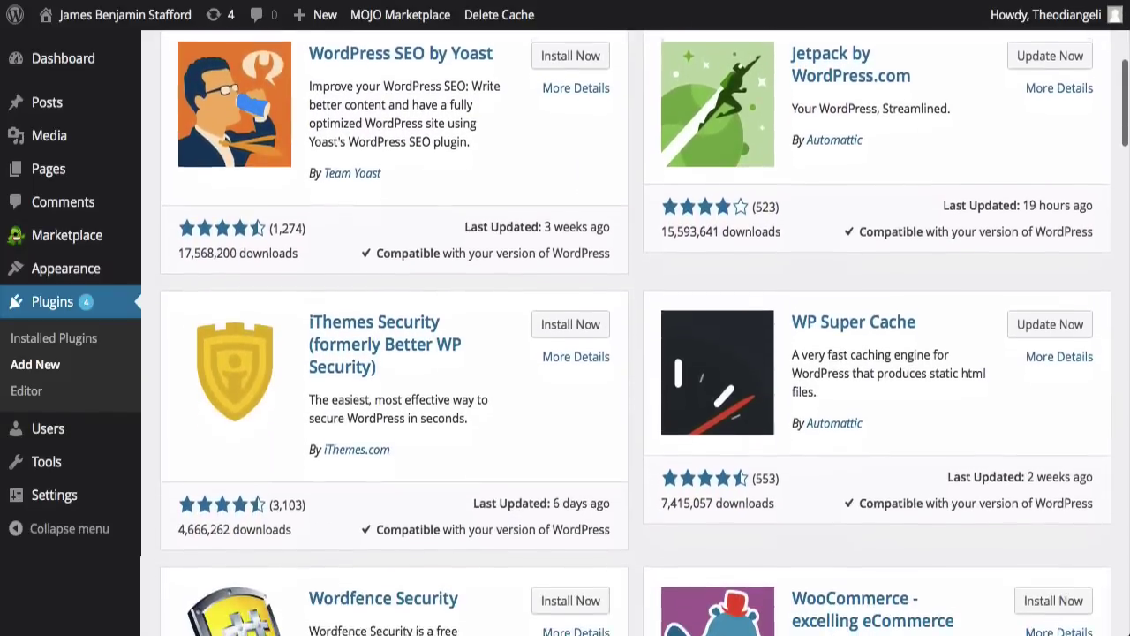
{"action": "scroll", "coordinate": [636, 353], "scroll_direction": "down", "scroll_amount": 5}
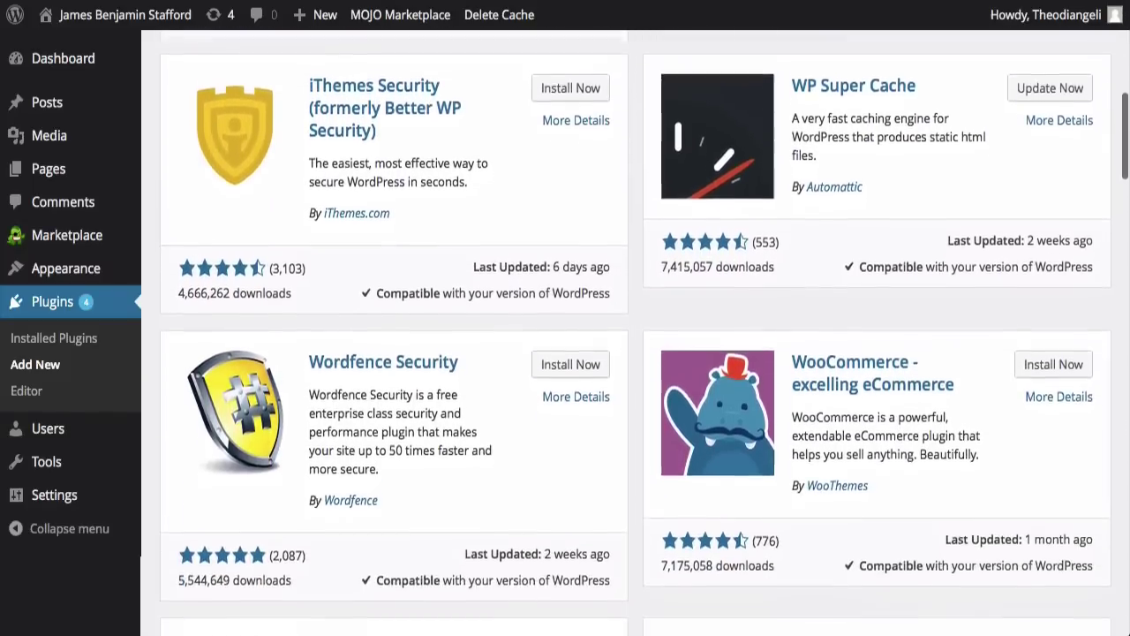
{"action": "scroll", "coordinate": [635, 353], "scroll_direction": "down", "scroll_amount": 3}
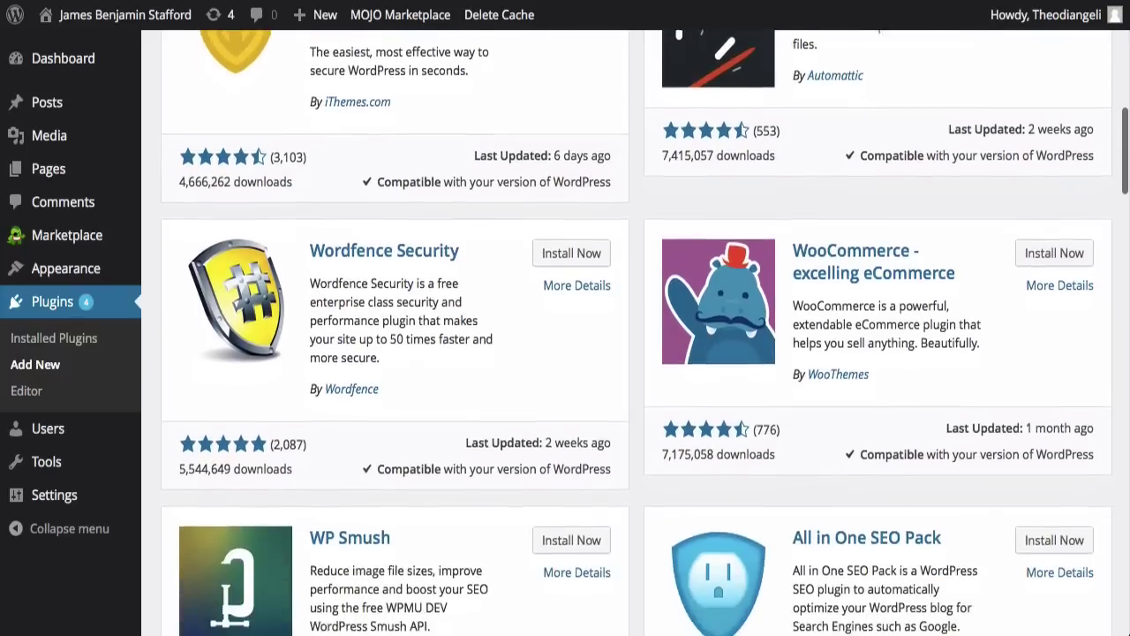
{"action": "scroll", "coordinate": [636, 353], "scroll_direction": "down", "scroll_amount": 5}
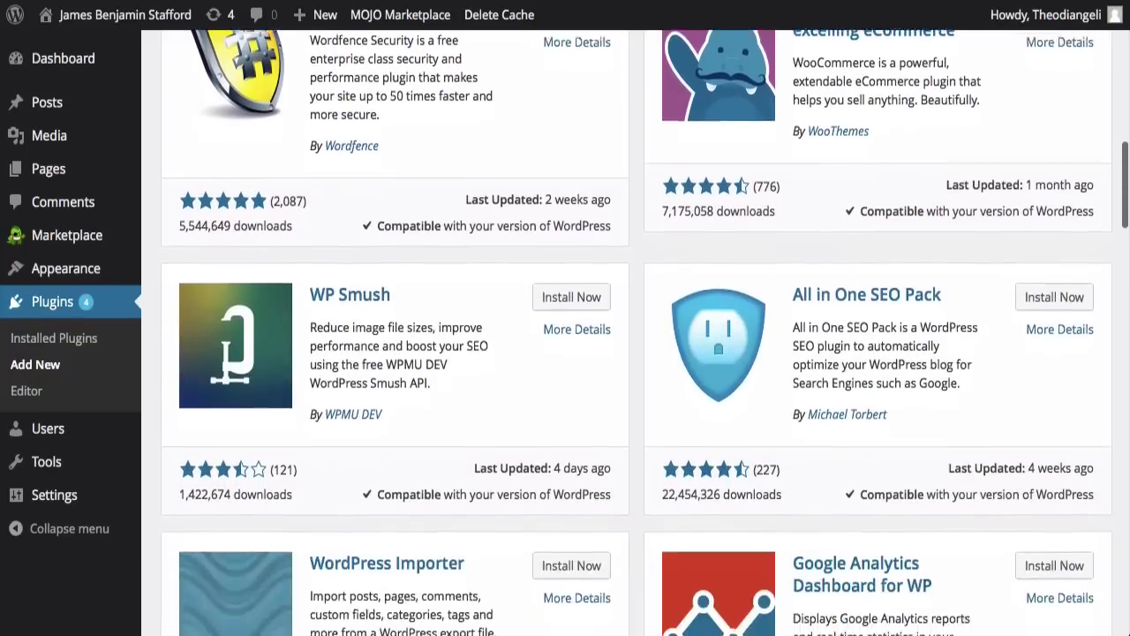
{"action": "scroll", "coordinate": [636, 353], "scroll_direction": "down", "scroll_amount": 5}
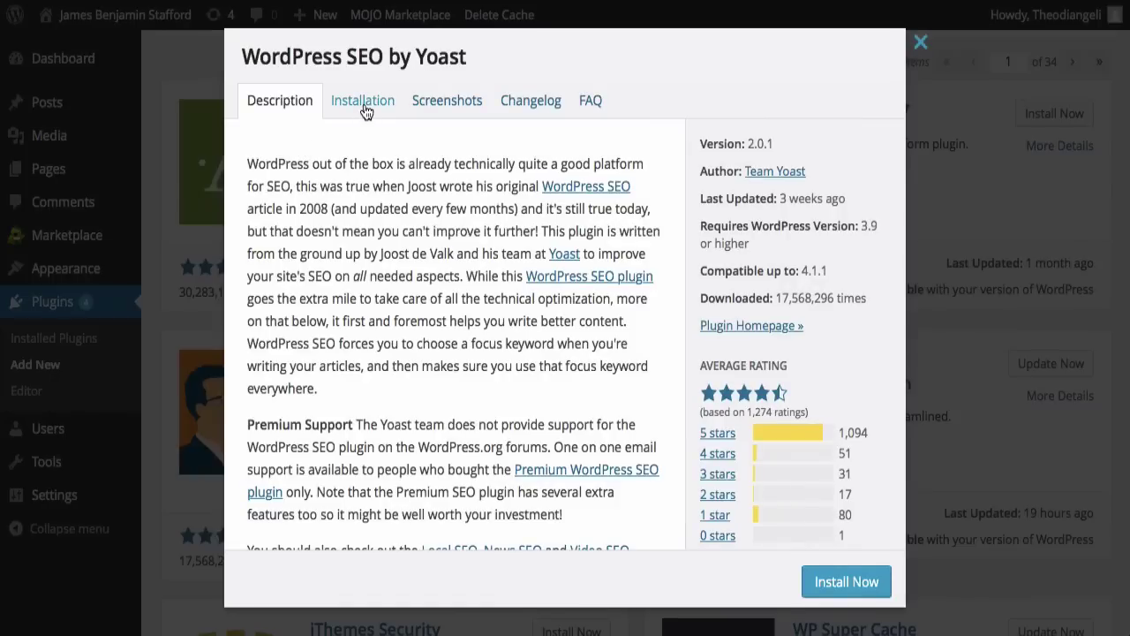
{"action": "left_click", "coordinate": [363, 102]}
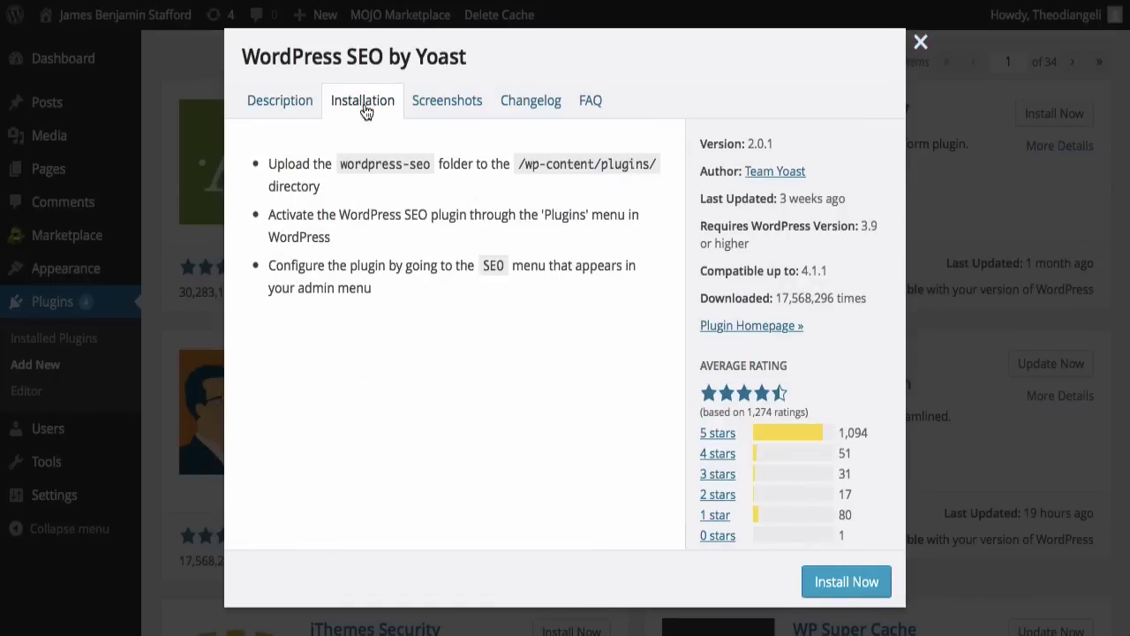
{"action": "left_click", "coordinate": [447, 105]}
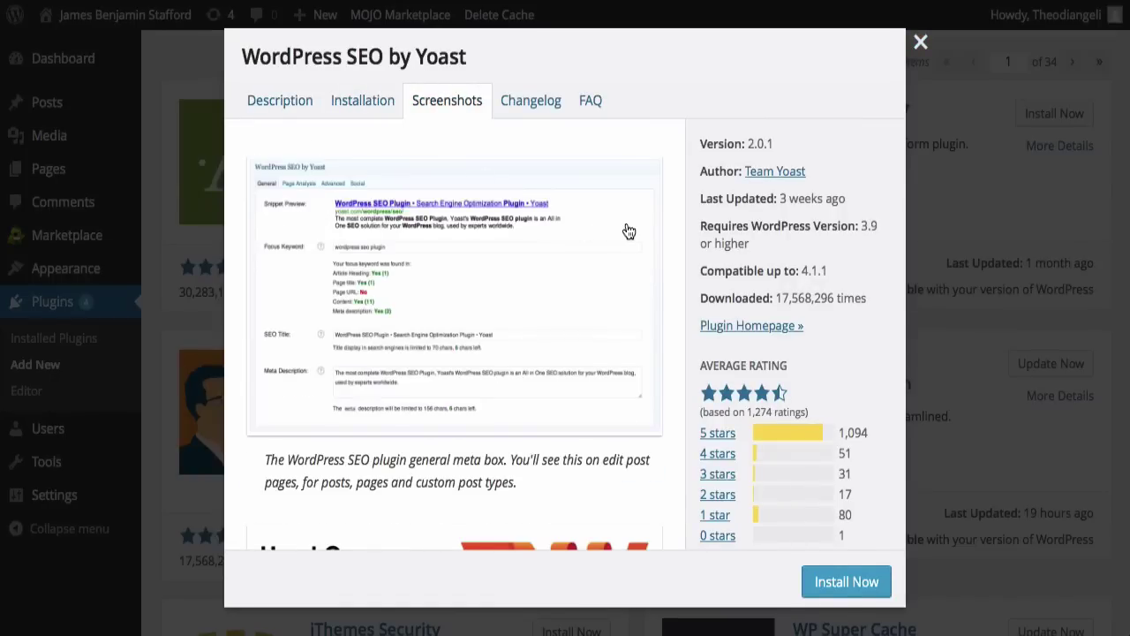
{"action": "scroll", "coordinate": [628, 231], "scroll_direction": "down", "scroll_amount": 3}
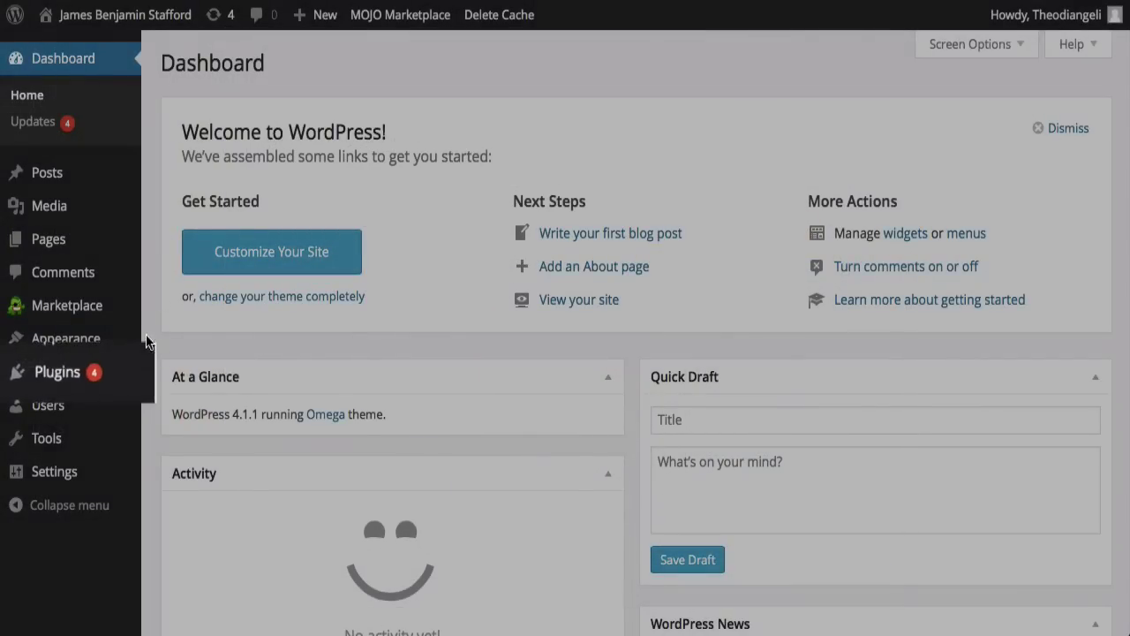
Step: From Add Plugins, recheck Yoast's installation steps and screenshots, then search 'Wordpress seo yoast'
{"action": "mouse_move", "coordinate": [88, 373]}
{"action": "left_click", "coordinate": [165, 406]}
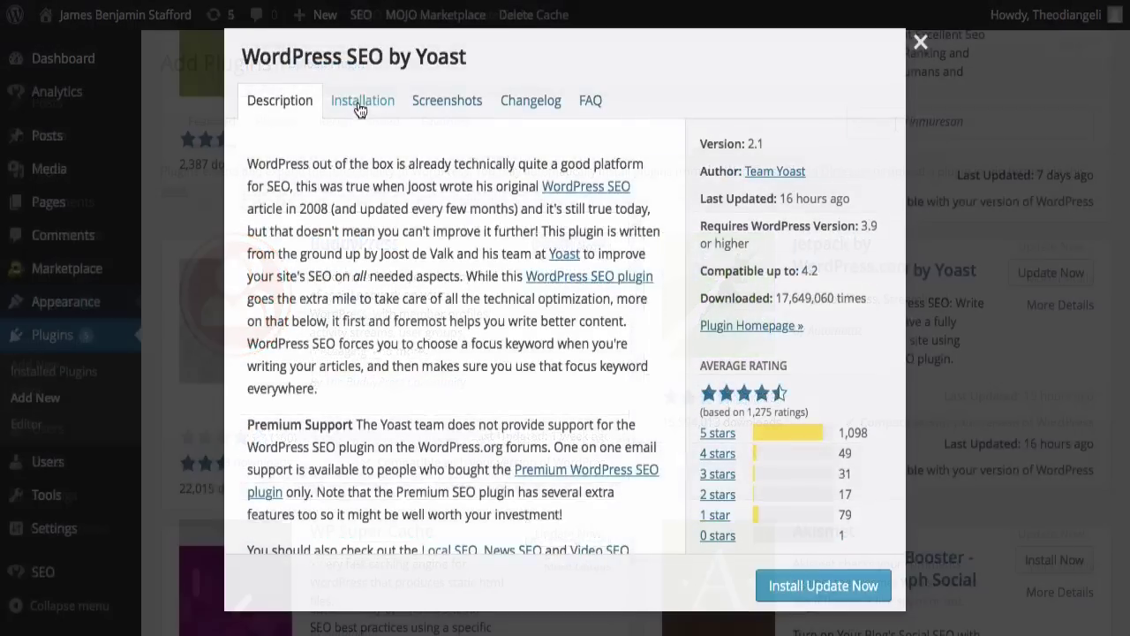
{"action": "left_click", "coordinate": [361, 103]}
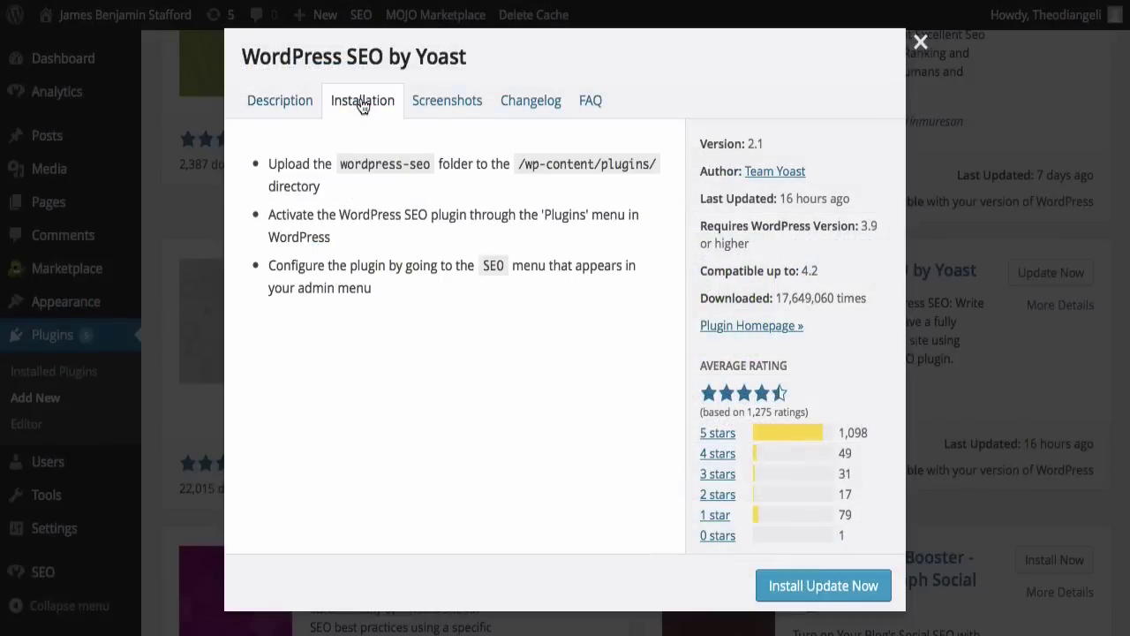
{"action": "left_click", "coordinate": [447, 103]}
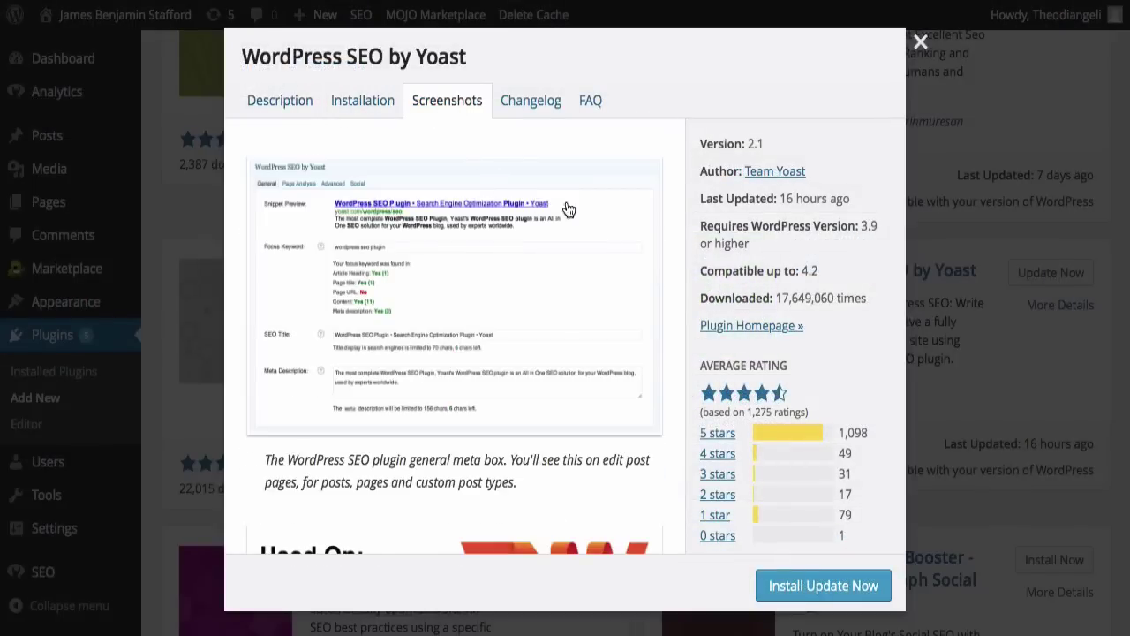
{"action": "scroll", "coordinate": [608, 217], "scroll_direction": "down", "scroll_amount": 5}
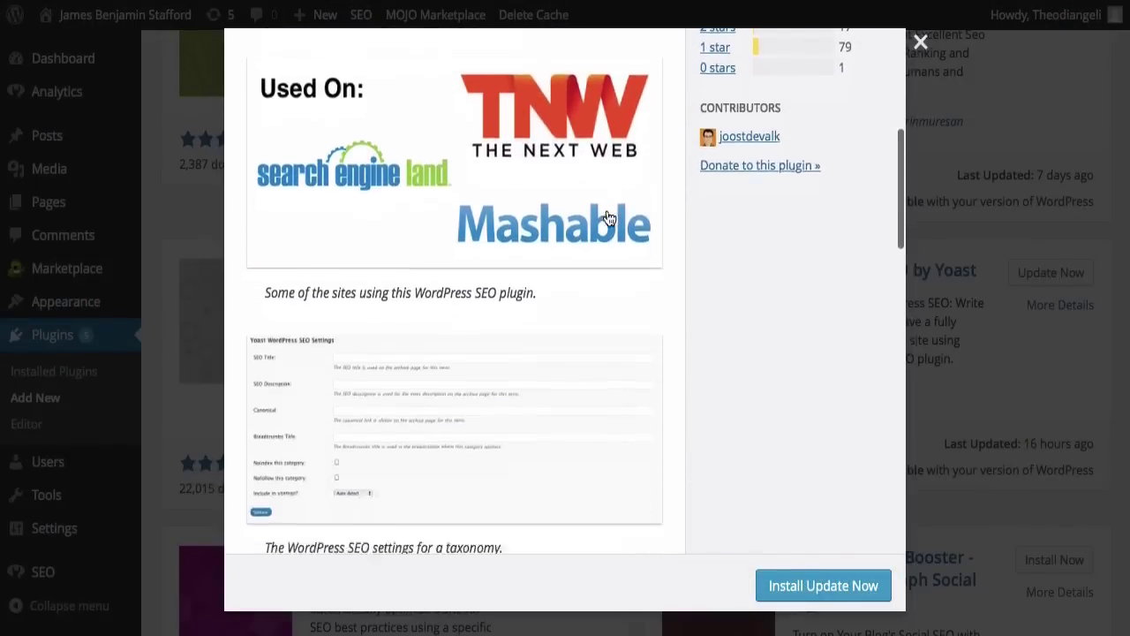
{"action": "scroll", "coordinate": [608, 217], "scroll_direction": "down", "scroll_amount": 9}
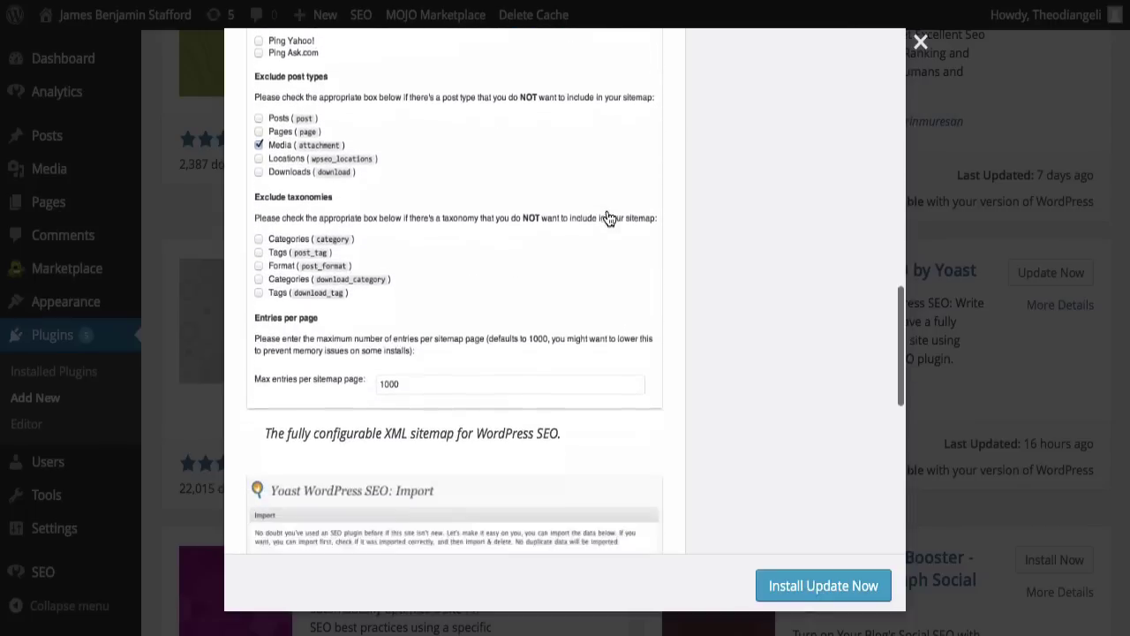
{"action": "scroll", "coordinate": [609, 219], "scroll_direction": "down", "scroll_amount": 3}
{"action": "scroll", "coordinate": [609, 218], "scroll_direction": "up", "scroll_amount": 15}
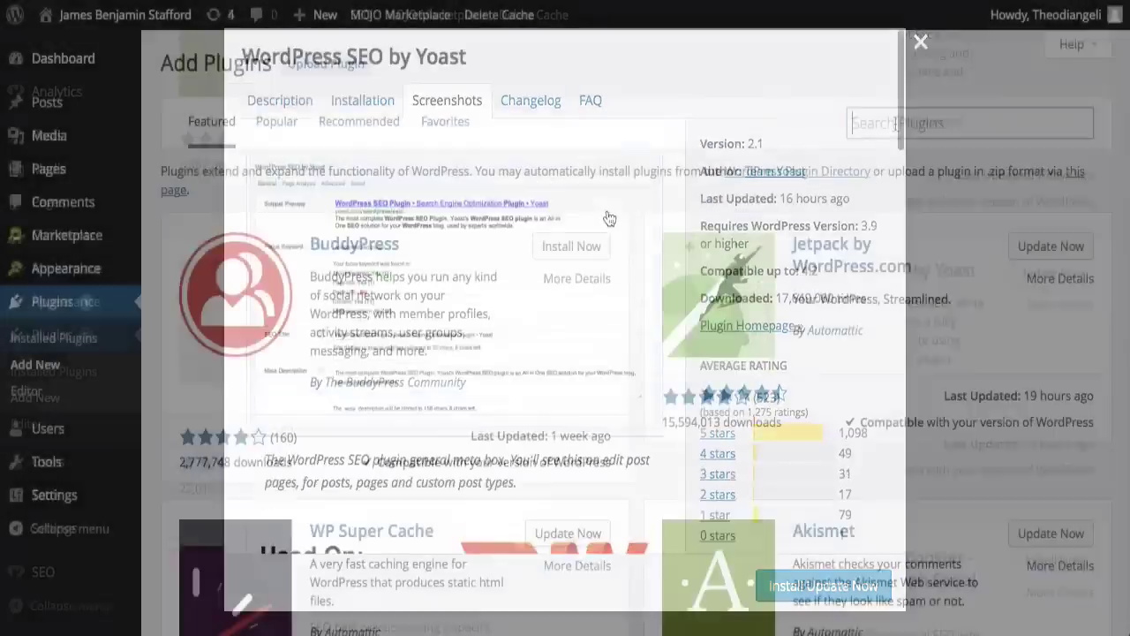
{"action": "type", "text": "W"}
{"action": "type", "text": "ordpress seo yoast"}
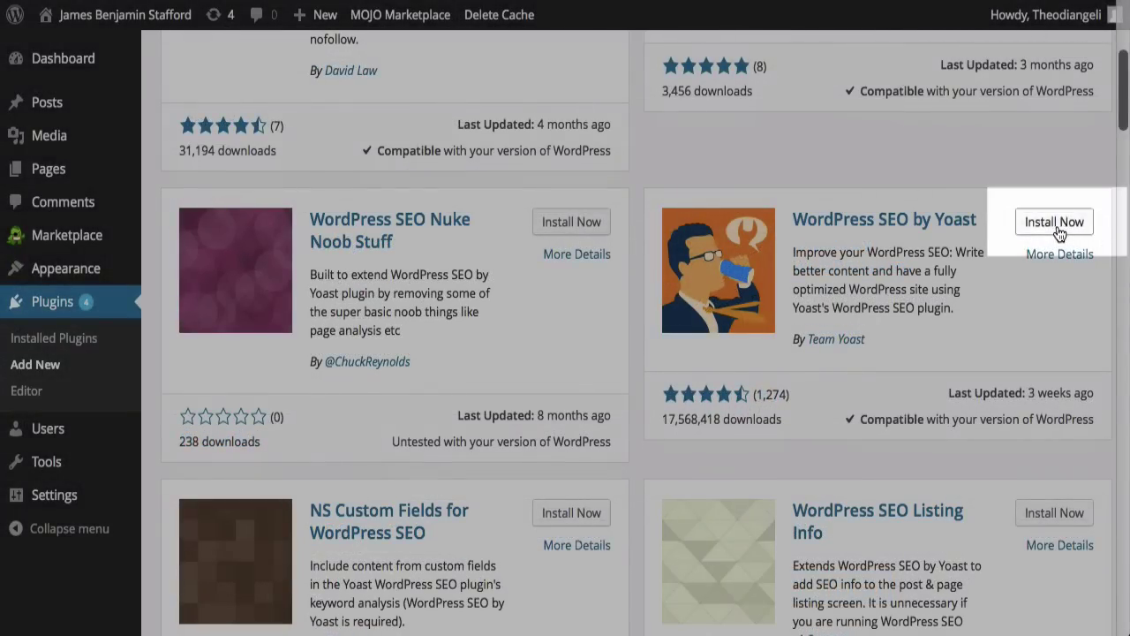
Step: Install and activate WordPress SEO by Yoast, then open SEO > General settings
{"action": "left_click", "coordinate": [1058, 227]}
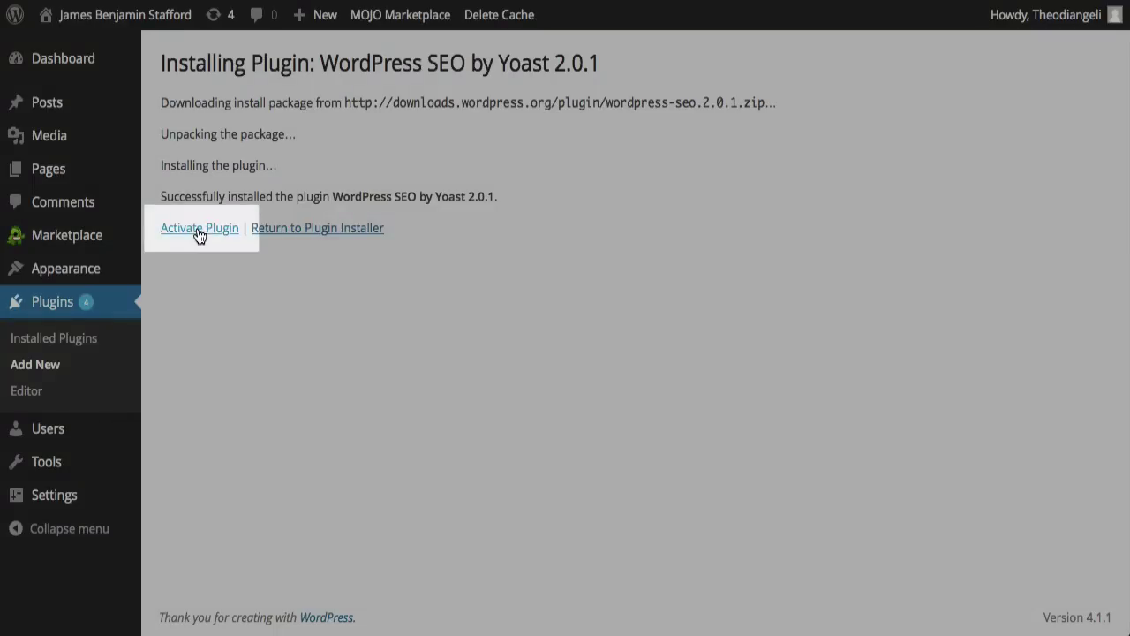
{"action": "left_click", "coordinate": [198, 229]}
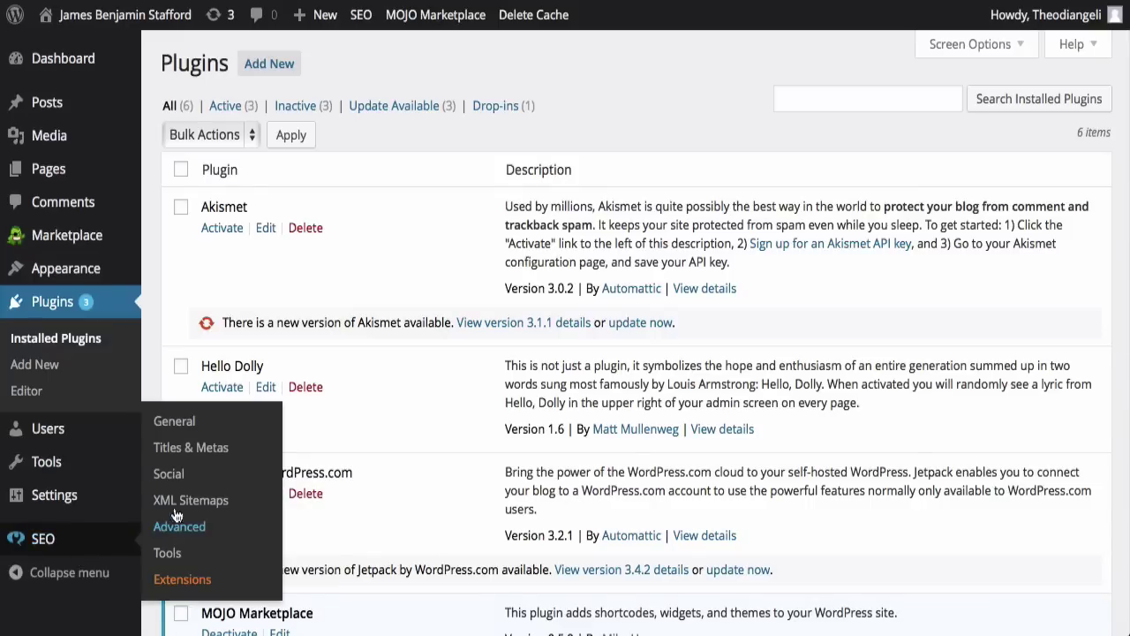
{"action": "left_click", "coordinate": [175, 422]}
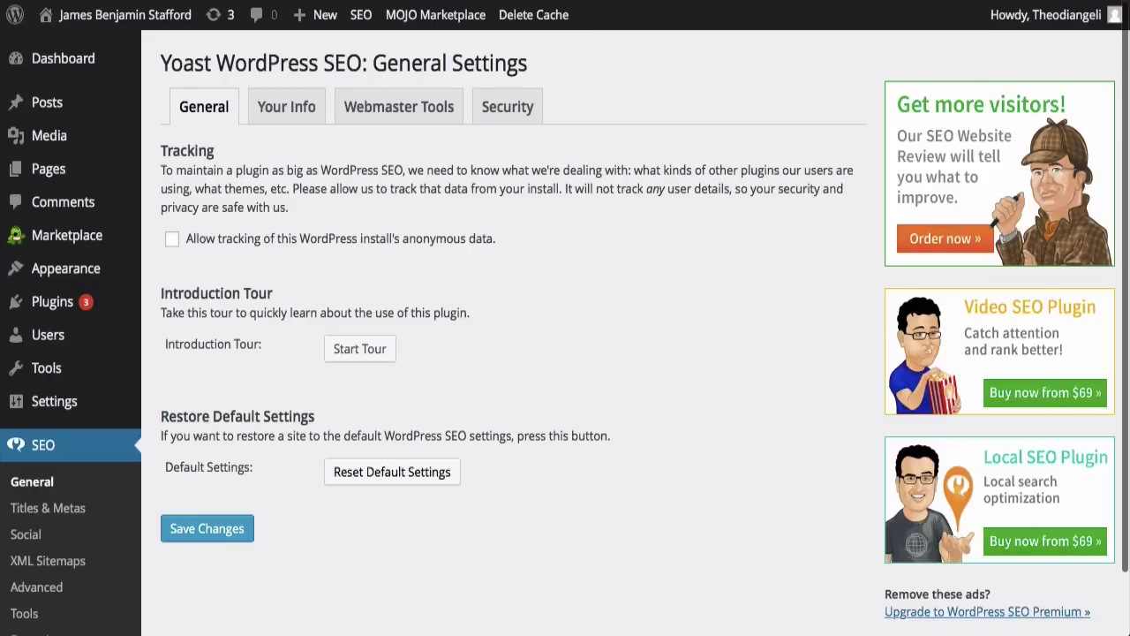
Step: Check Yoast's Security tab, then go to the SEO Titles & Metas settings
{"action": "left_click", "coordinate": [508, 106]}
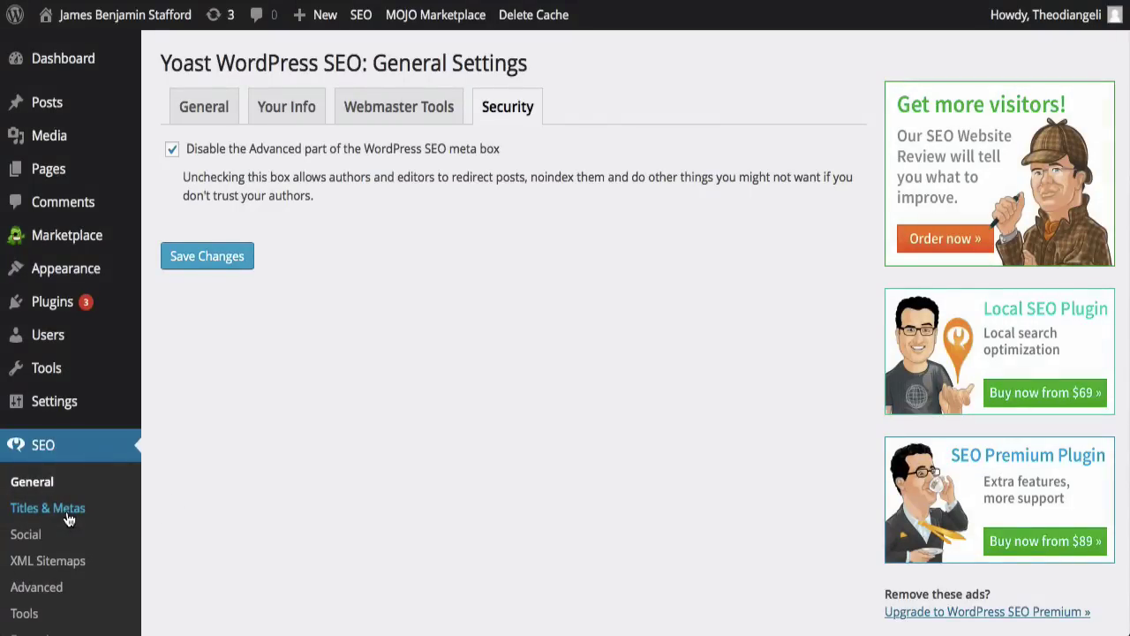
{"action": "left_click", "coordinate": [69, 520]}
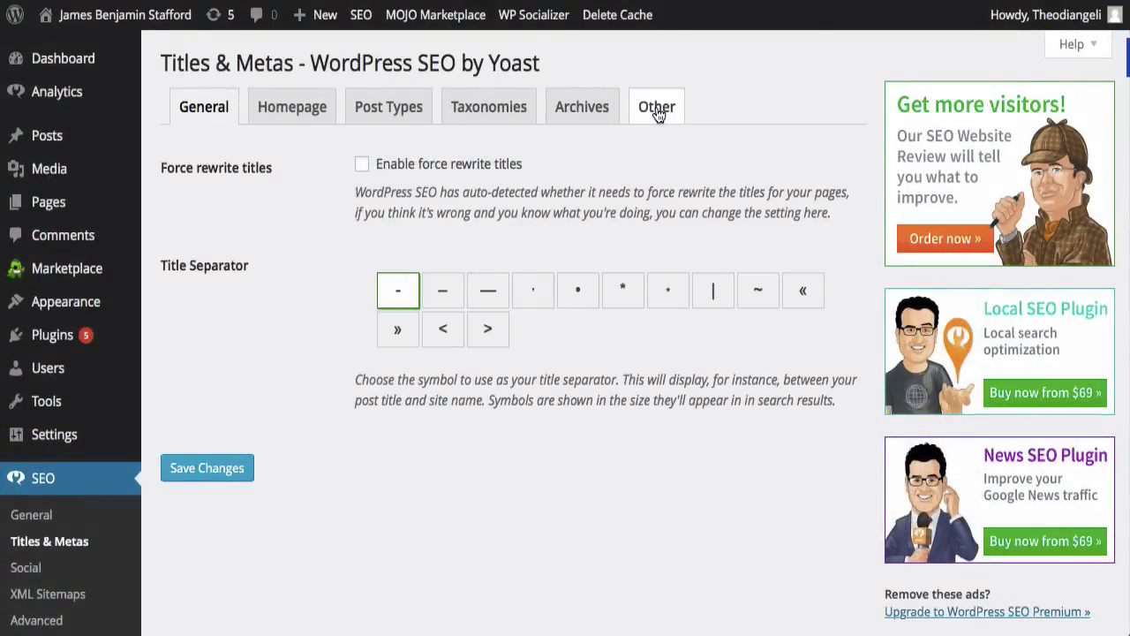
Step: Tick 'Use meta keywords tag?' on the Other tab, then review the Homepage tab
{"action": "left_click", "coordinate": [658, 116]}
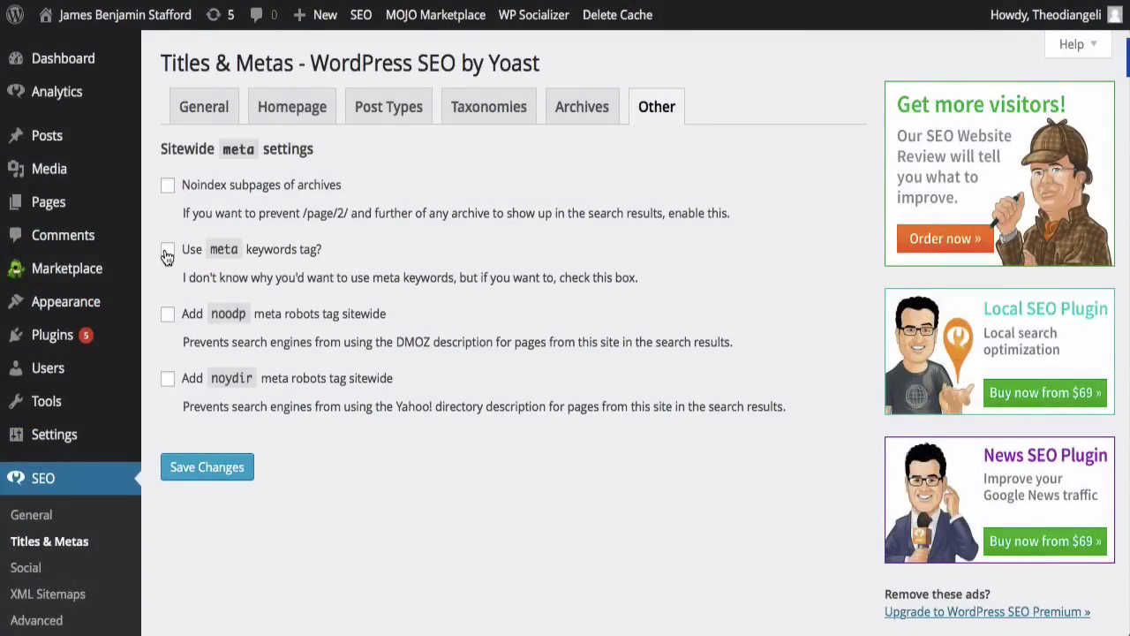
{"action": "left_click", "coordinate": [168, 251]}
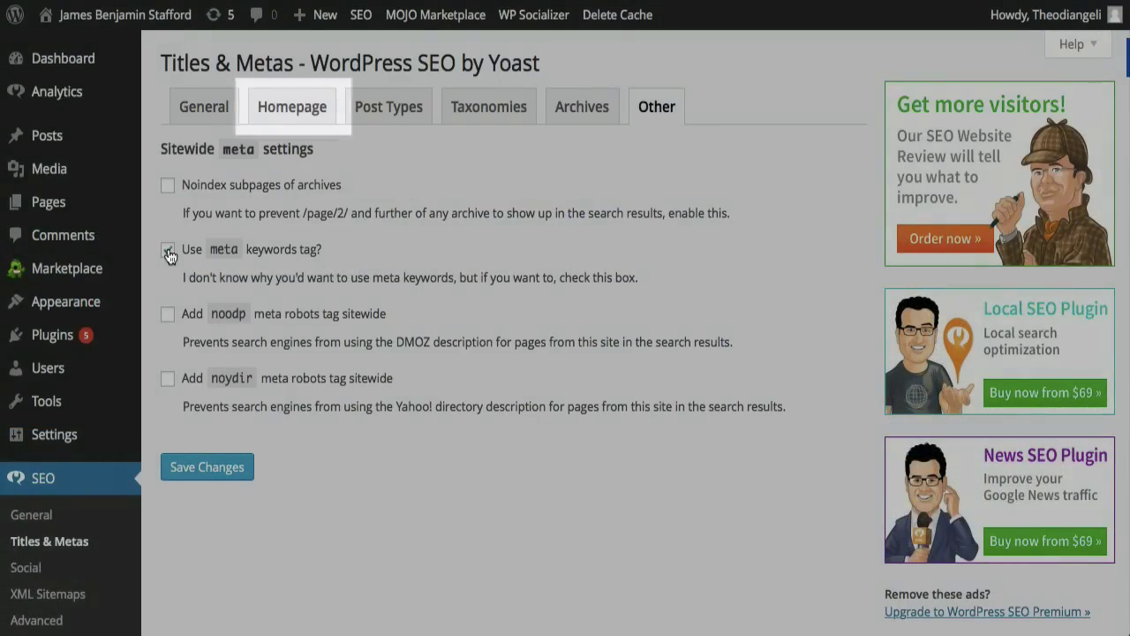
{"action": "left_click", "coordinate": [287, 119]}
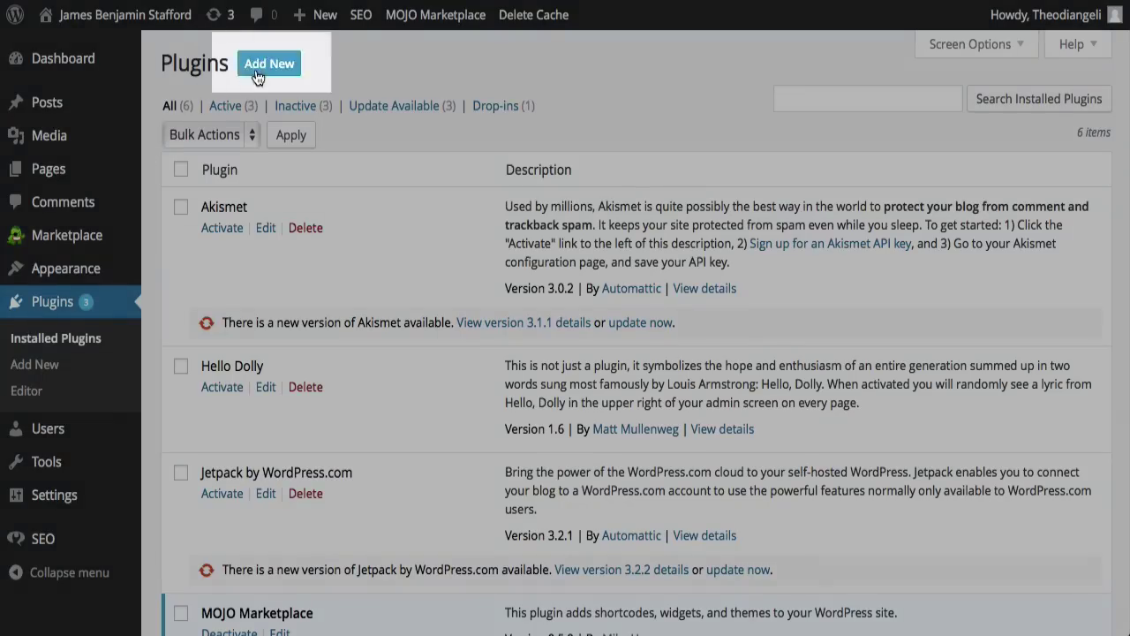
Step: Search 'google analyt', then install, confirm and activate Google Analytics by Yoast 5.3.3
{"action": "left_click", "coordinate": [265, 69]}
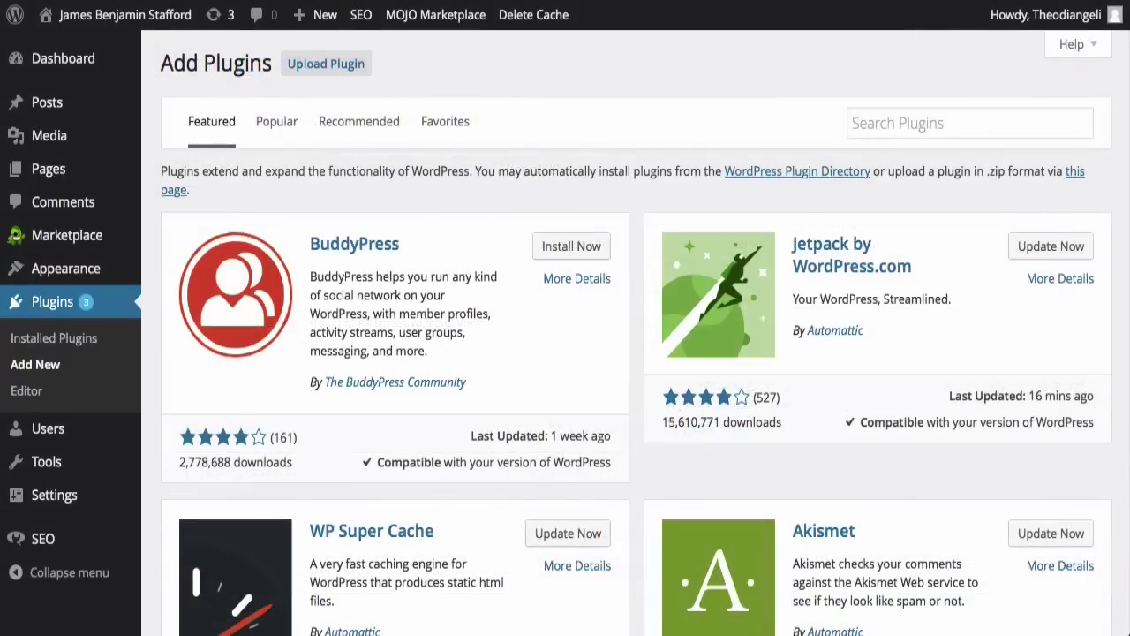
{"action": "type", "text": "google anal"}
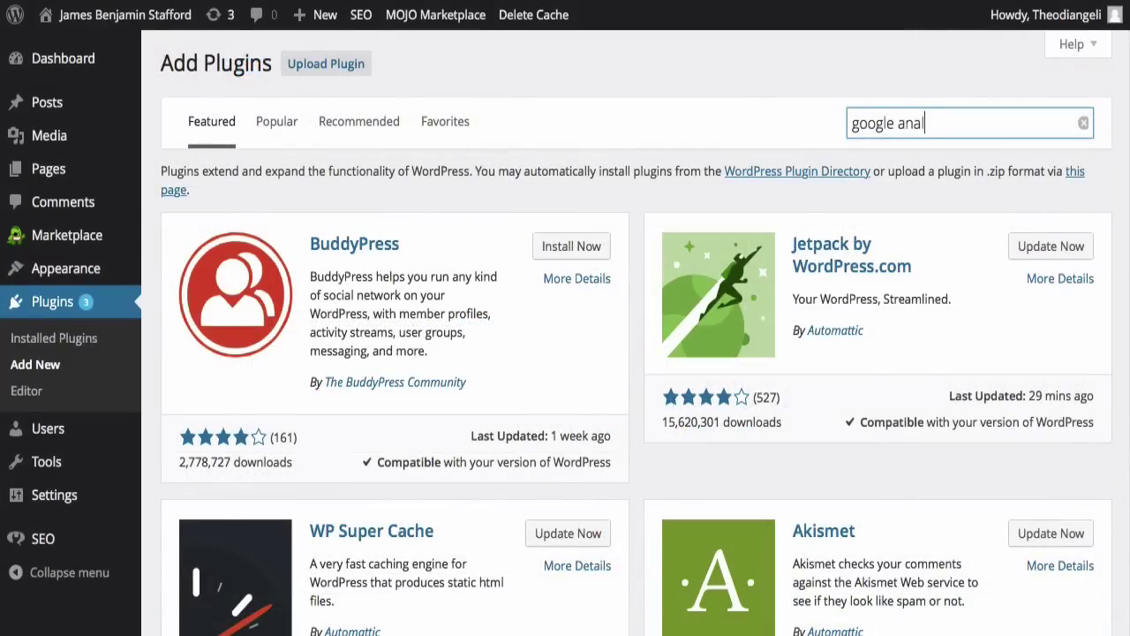
{"action": "type", "text": "ytics yoast"}
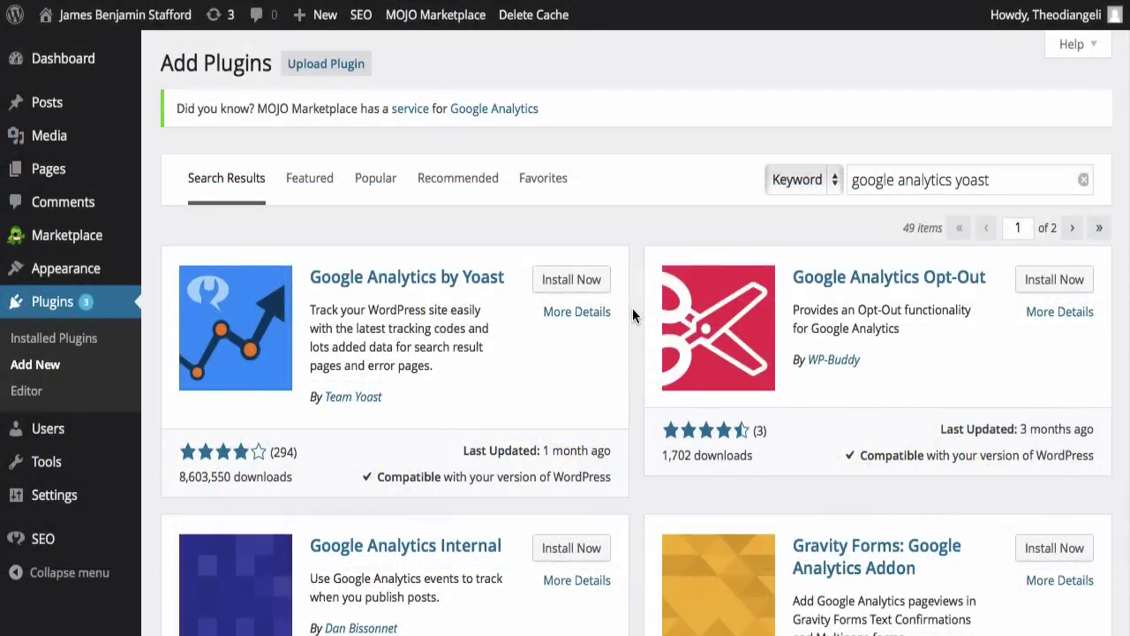
{"action": "left_click", "coordinate": [570, 281]}
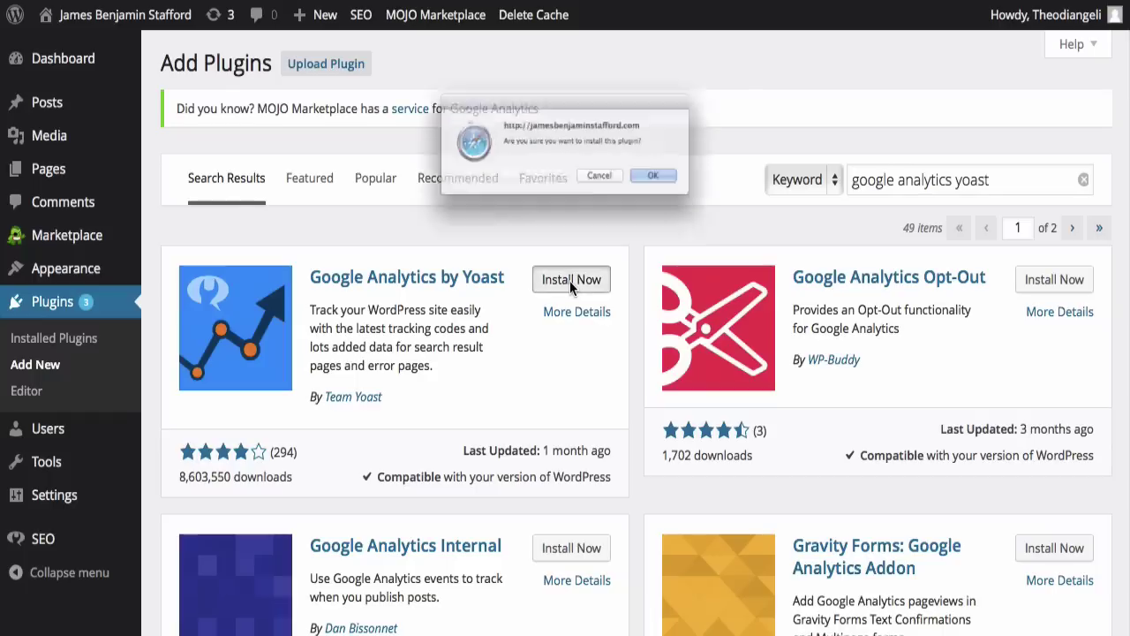
{"action": "left_click", "coordinate": [698, 190]}
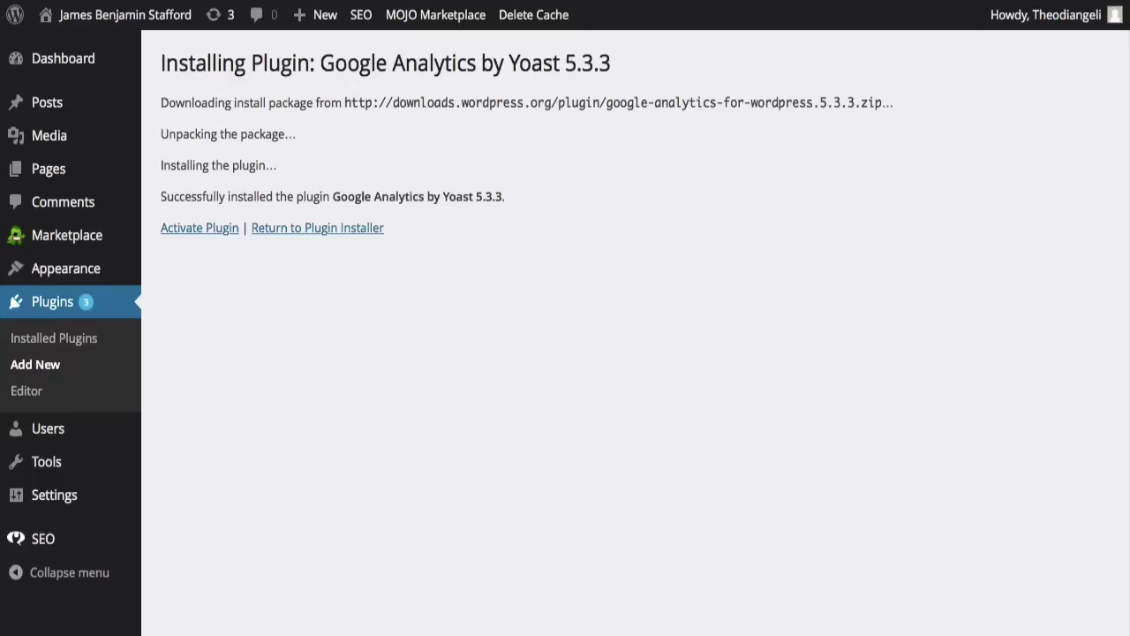
{"action": "left_click", "coordinate": [198, 229]}
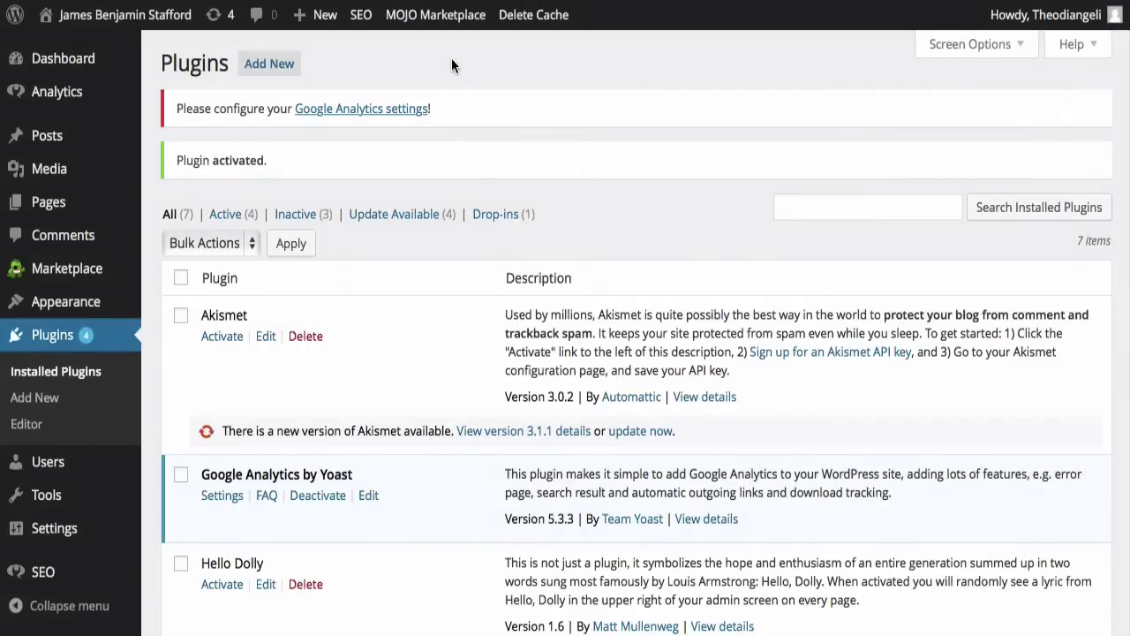
Step: Follow the 'Google Analytics settings' link through to the Google Analytics sign-up page
{"action": "left_click", "coordinate": [361, 109]}
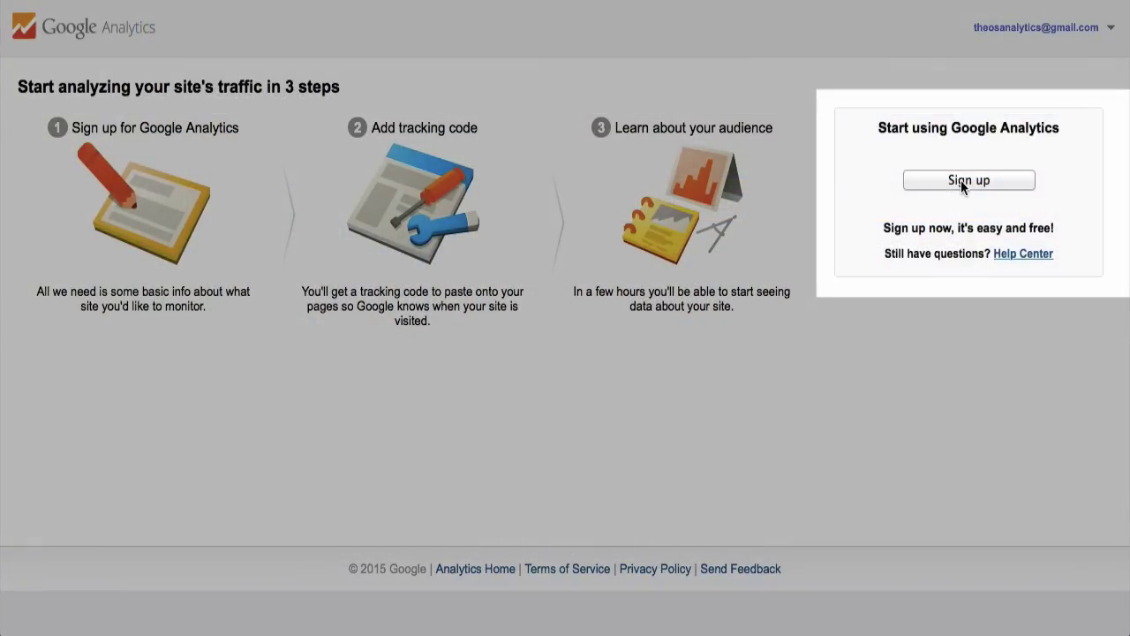
Step: Sign up for Google Analytics and click Get Tracking ID, keeping default data-sharing options
{"action": "left_click", "coordinate": [963, 184]}
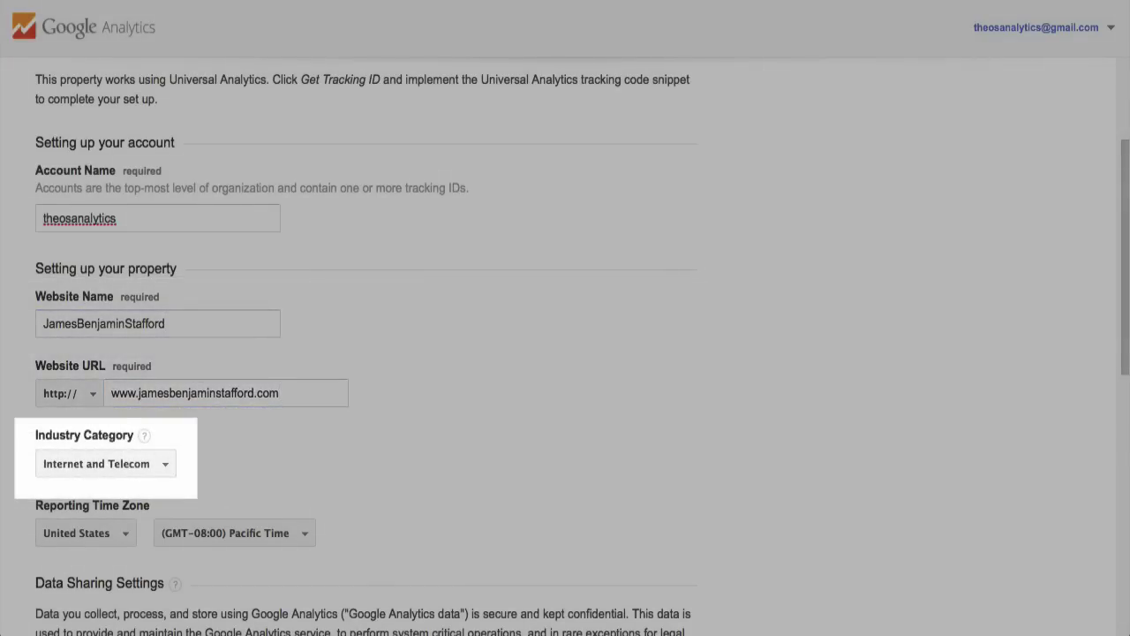
{"action": "scroll", "coordinate": [565, 345], "scroll_direction": "down", "scroll_amount": 3}
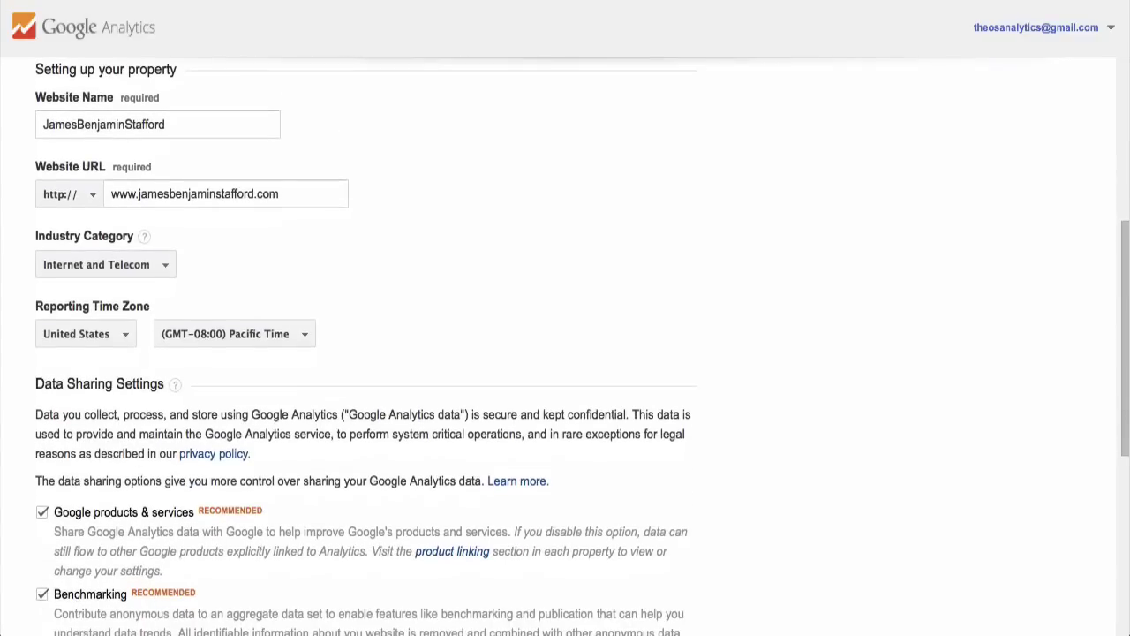
{"action": "scroll", "coordinate": [565, 345], "scroll_direction": "down", "scroll_amount": 5}
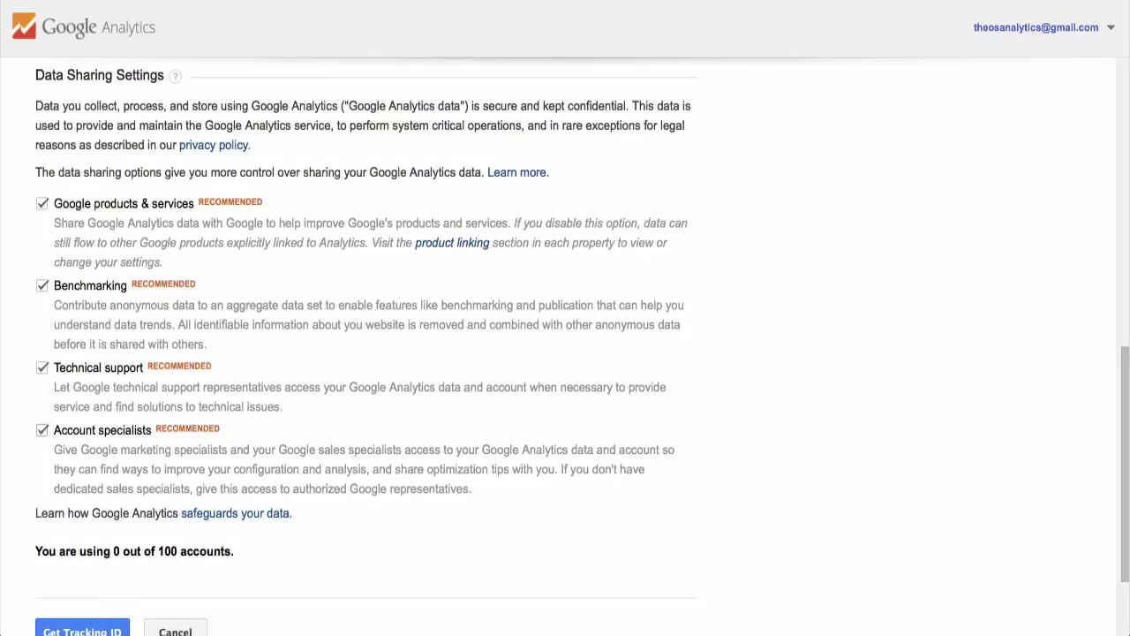
{"action": "scroll", "coordinate": [123, 483], "scroll_direction": "down", "scroll_amount": 3}
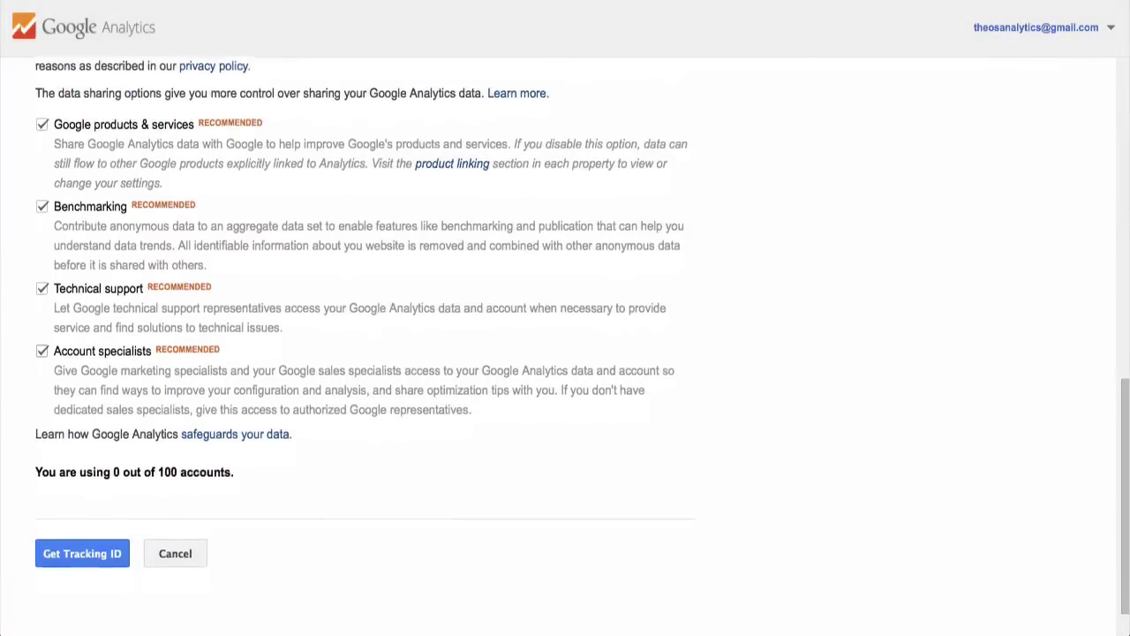
{"action": "left_click", "coordinate": [88, 519]}
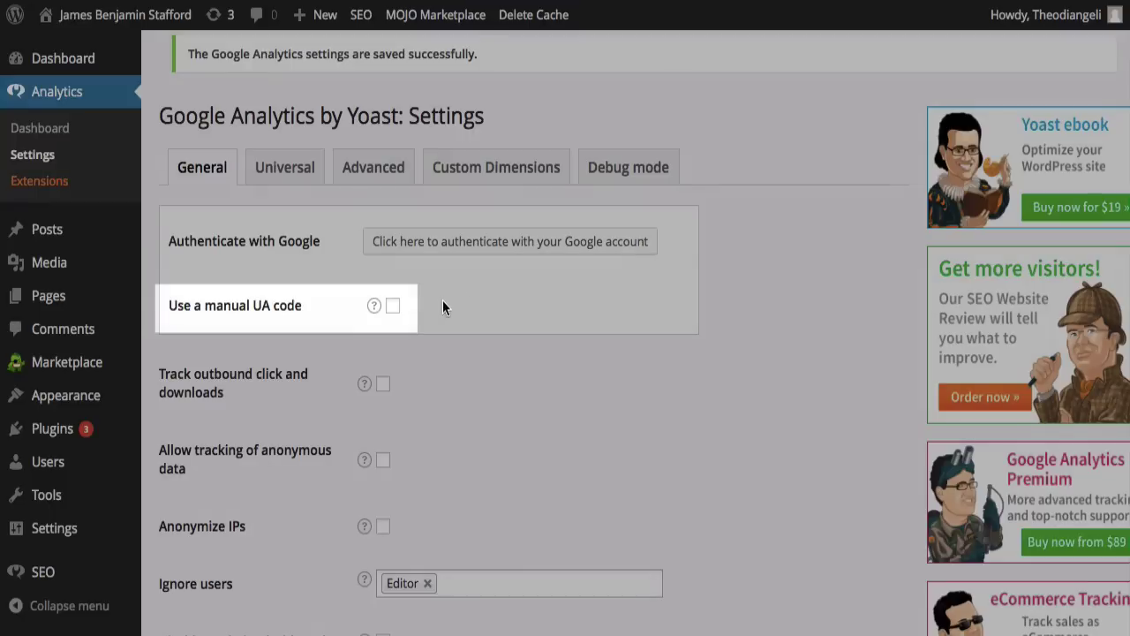
Step: Paste a manual UA code, enable outbound-click and anonymous-data tracking, and save
{"action": "left_click", "coordinate": [392, 305]}
{"action": "left_click", "coordinate": [405, 305]}
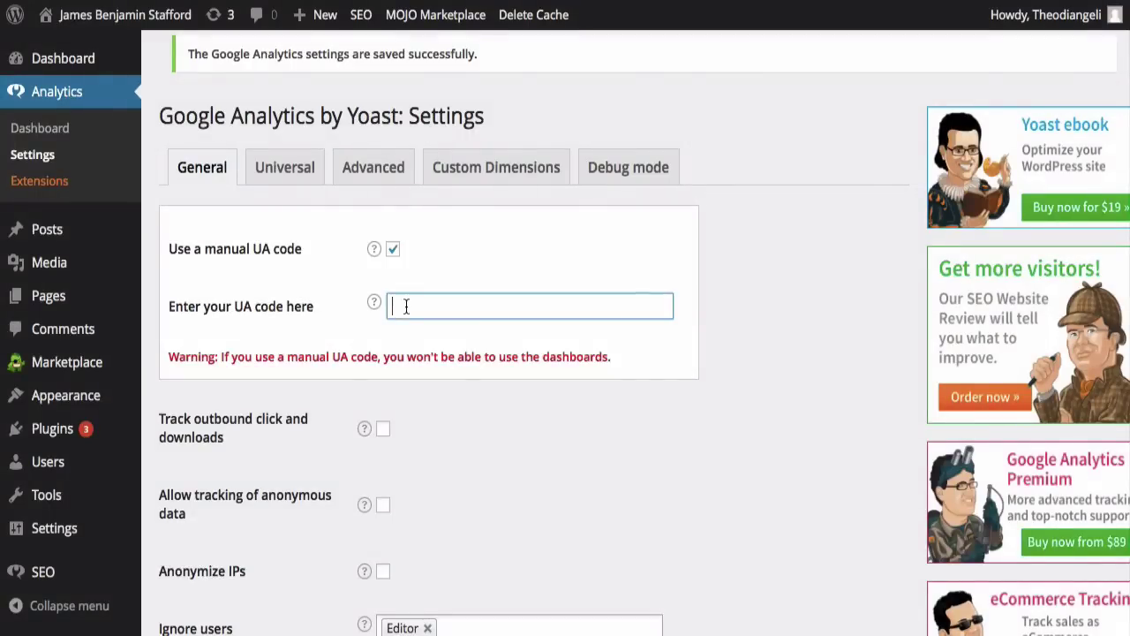
{"action": "type", "text": "UA-62079989-1"}
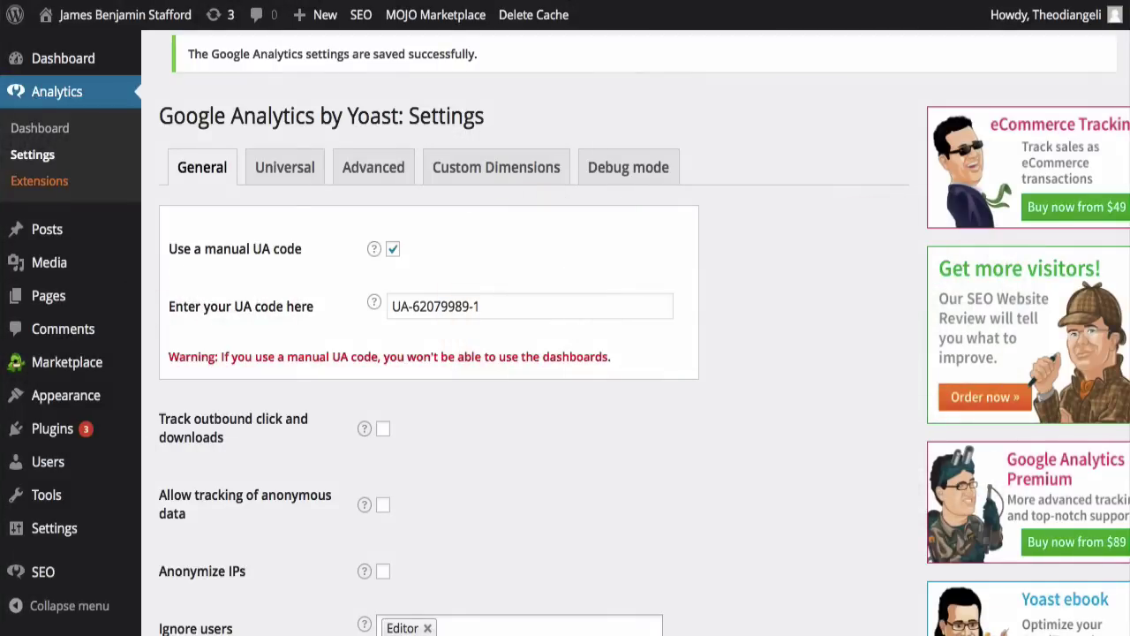
{"action": "scroll", "coordinate": [349, 301], "scroll_direction": "down", "scroll_amount": 4}
{"action": "scroll", "coordinate": [349, 308], "scroll_direction": "down", "scroll_amount": 1}
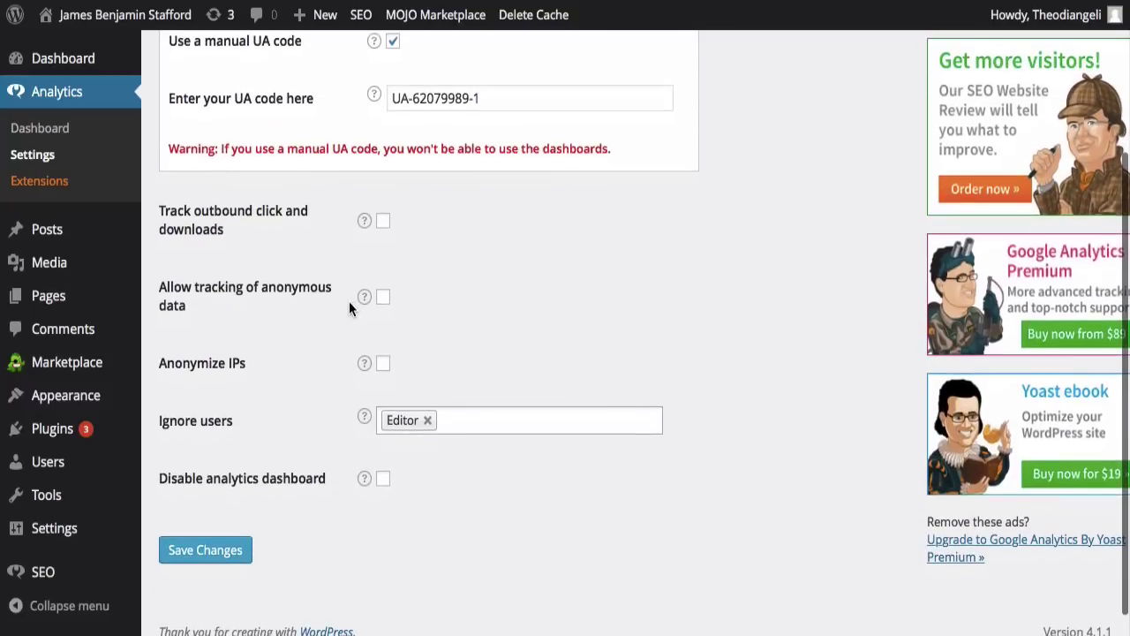
{"action": "left_click", "coordinate": [384, 221]}
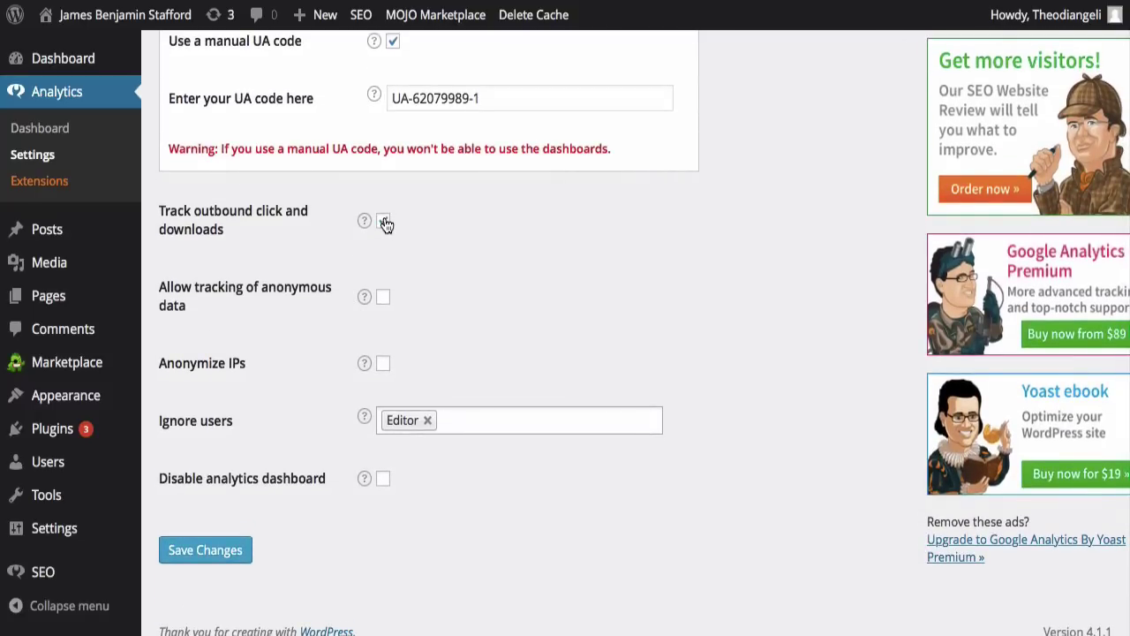
{"action": "left_click", "coordinate": [384, 296]}
{"action": "left_click", "coordinate": [204, 556]}
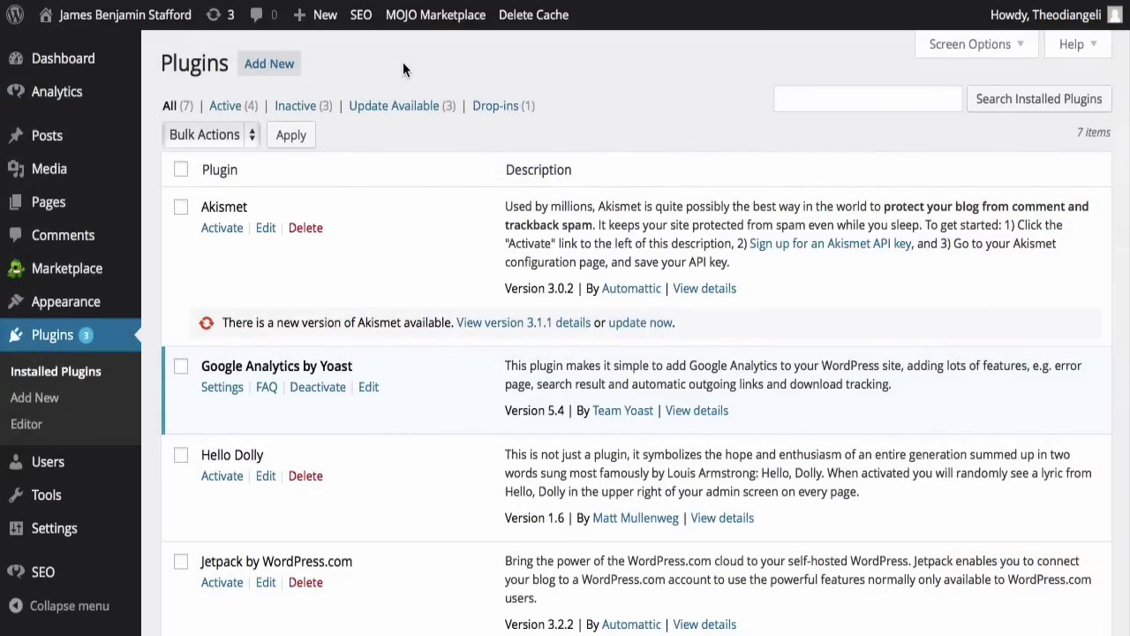
Step: Search Add Plugins for 'socializer' and review WP Socializer's installation steps and screenshots
{"action": "left_click", "coordinate": [270, 63]}
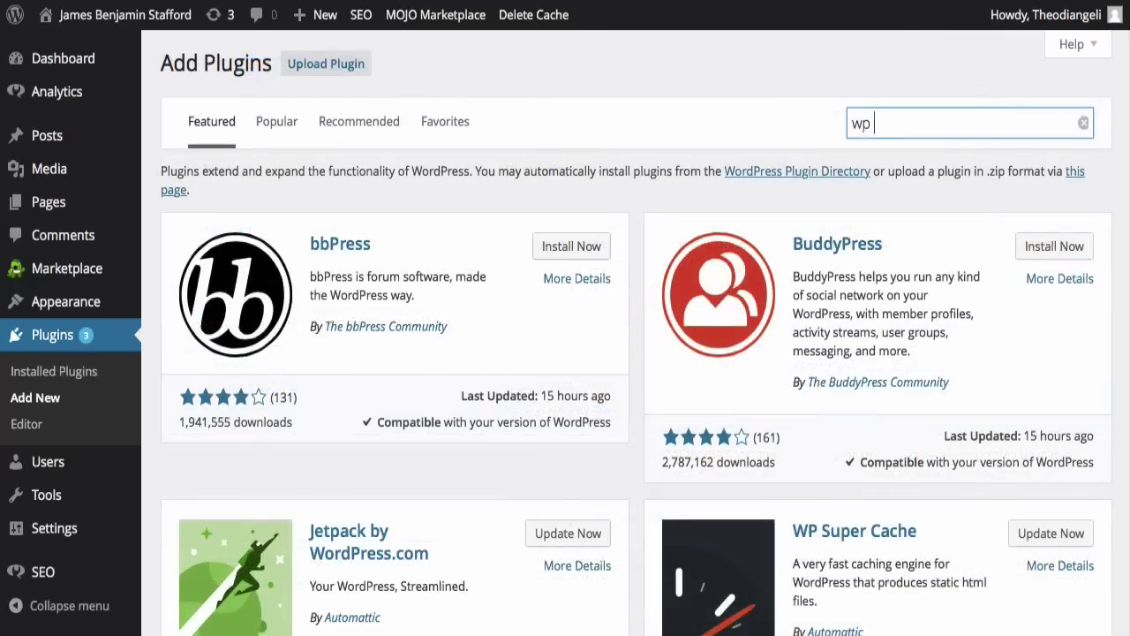
{"action": "type", "text": "socializer"}
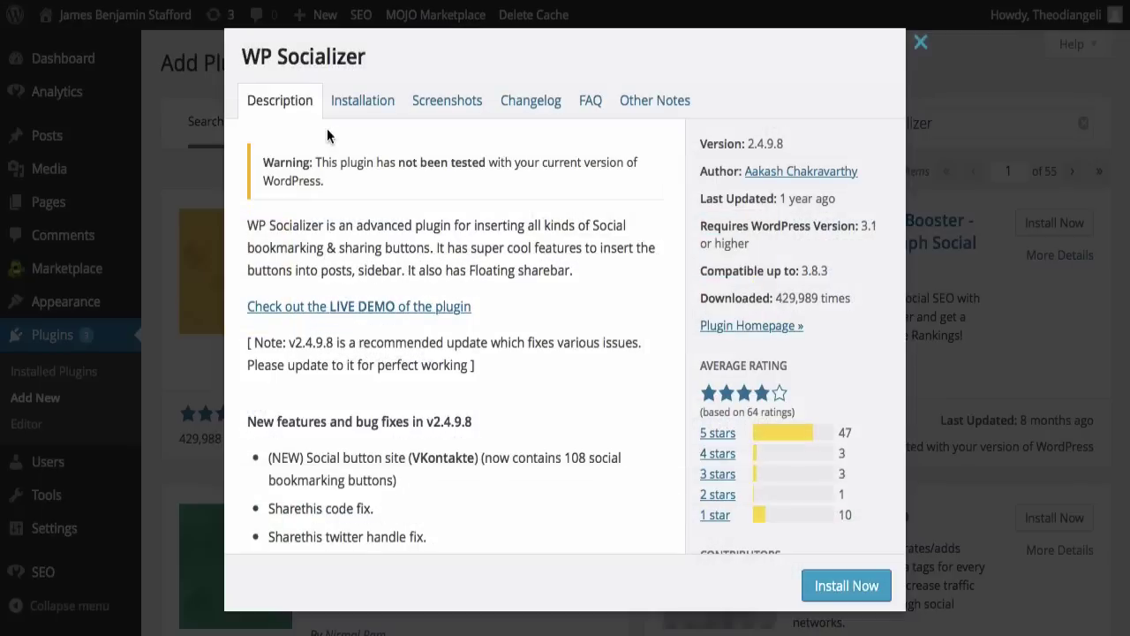
{"action": "left_click", "coordinate": [361, 109]}
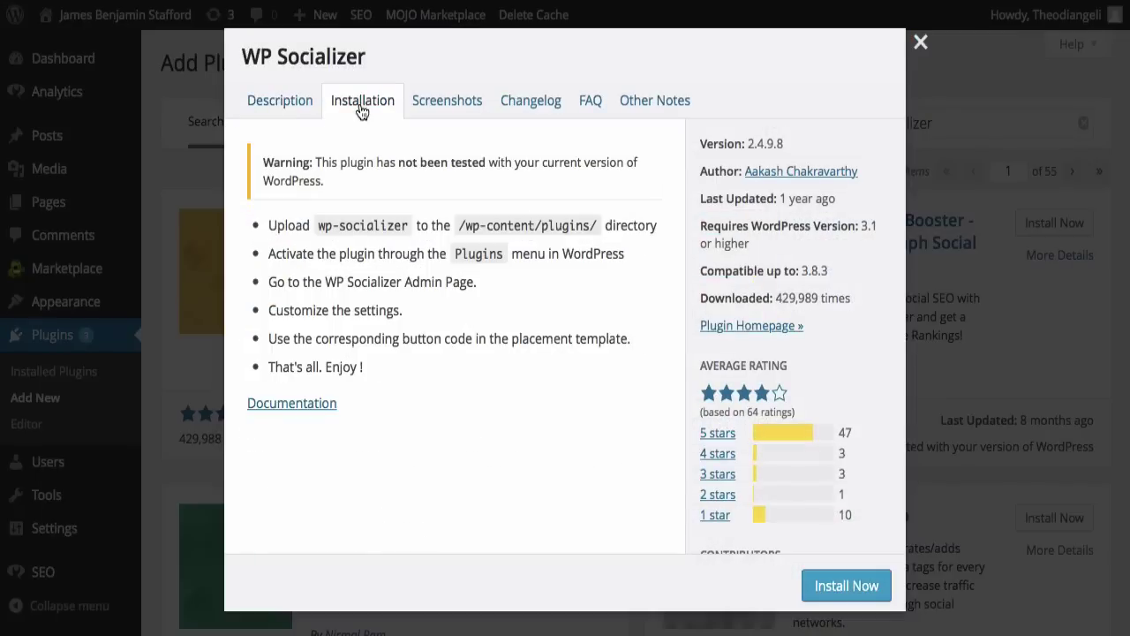
{"action": "left_click", "coordinate": [450, 110]}
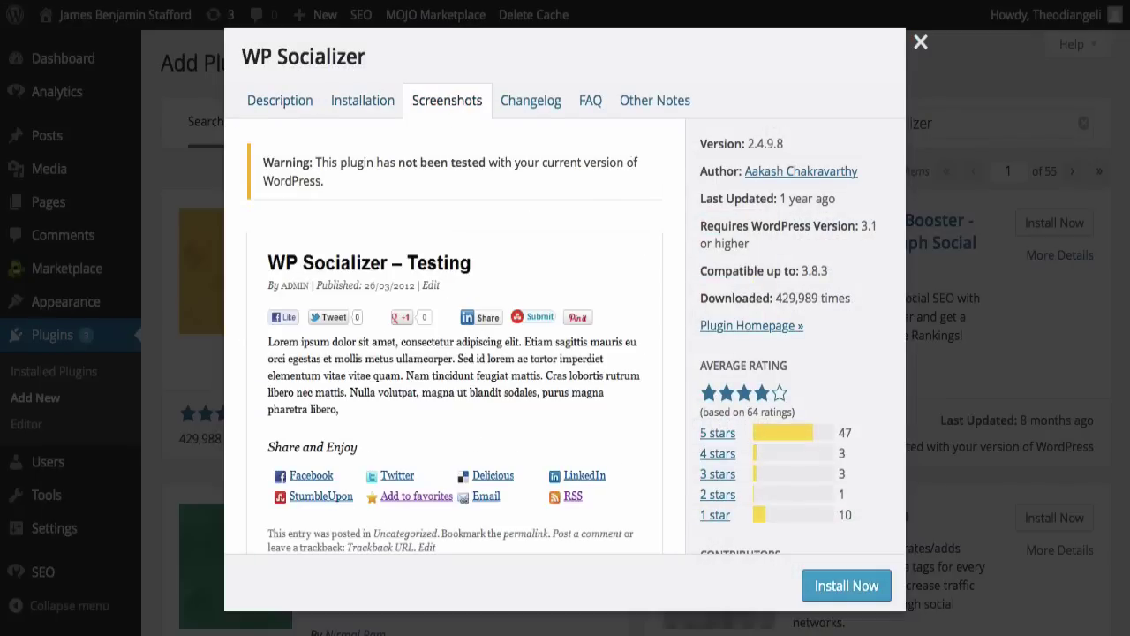
{"action": "scroll", "coordinate": [635, 165], "scroll_direction": "down", "scroll_amount": 2}
{"action": "scroll", "coordinate": [565, 290], "scroll_direction": "down", "scroll_amount": 6}
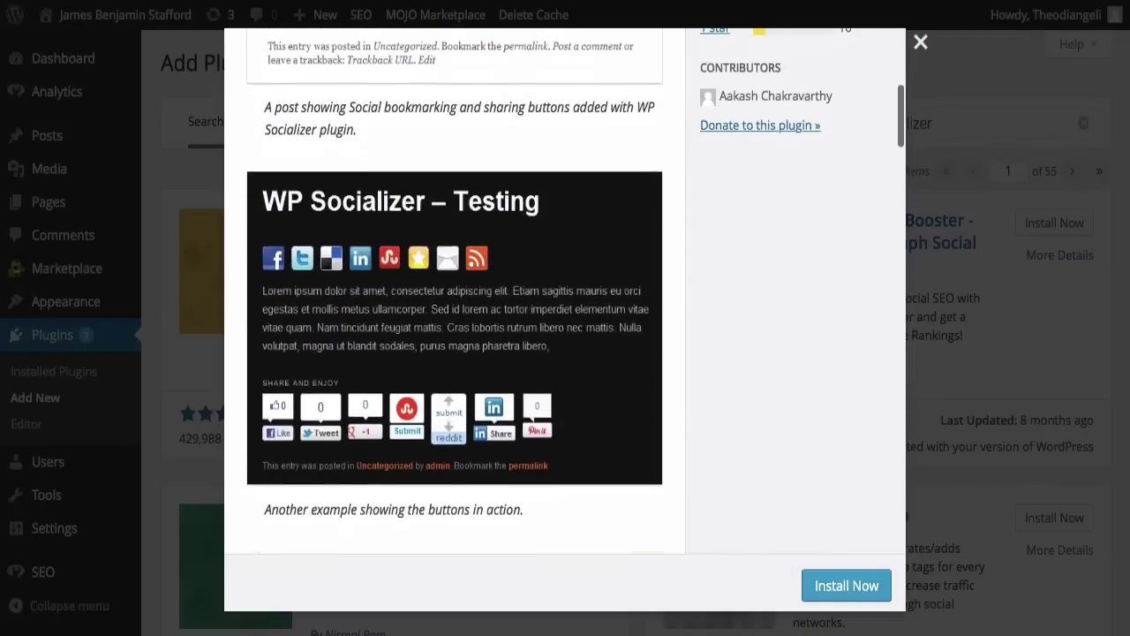
{"action": "scroll", "coordinate": [564, 290], "scroll_direction": "down", "scroll_amount": 5}
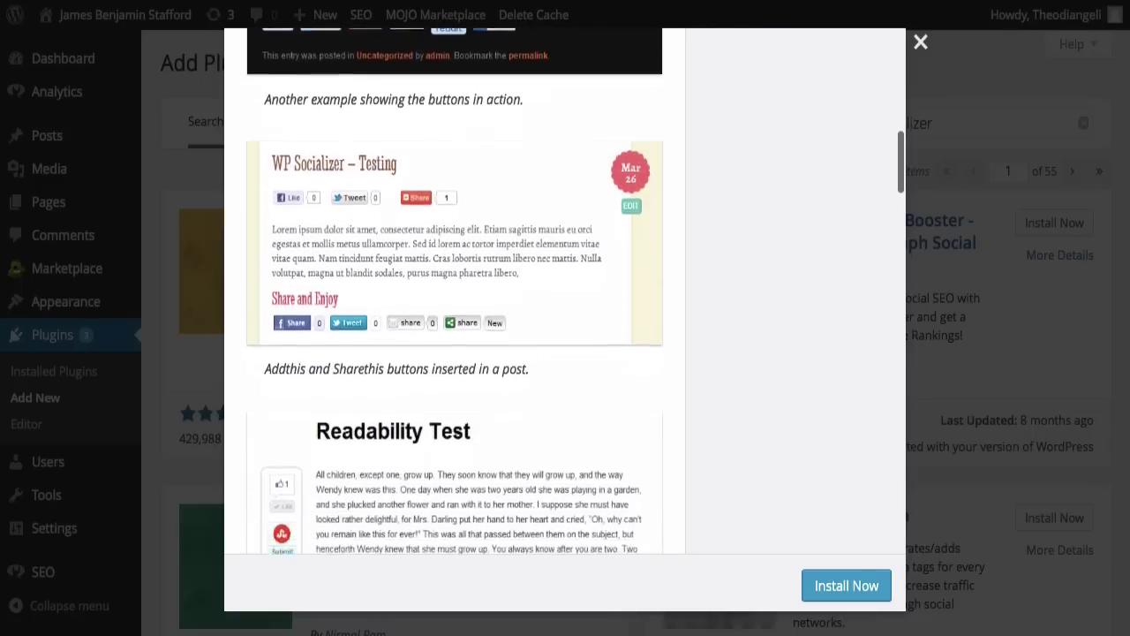
{"action": "scroll", "coordinate": [565, 290], "scroll_direction": "down", "scroll_amount": 8}
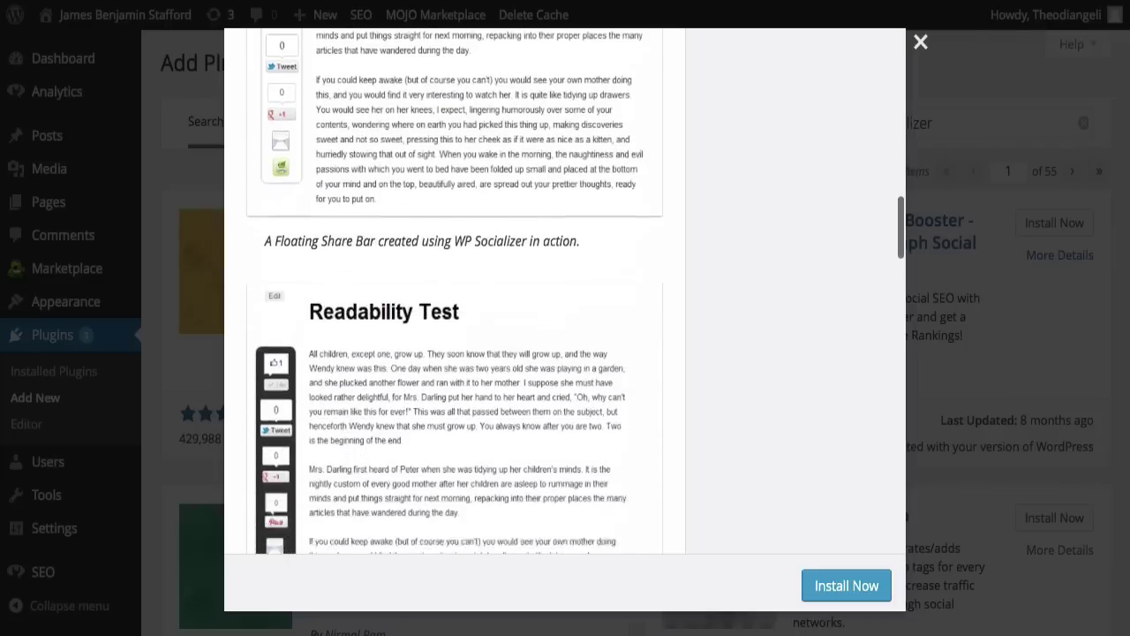
{"action": "scroll", "coordinate": [564, 291], "scroll_direction": "up", "scroll_amount": 15}
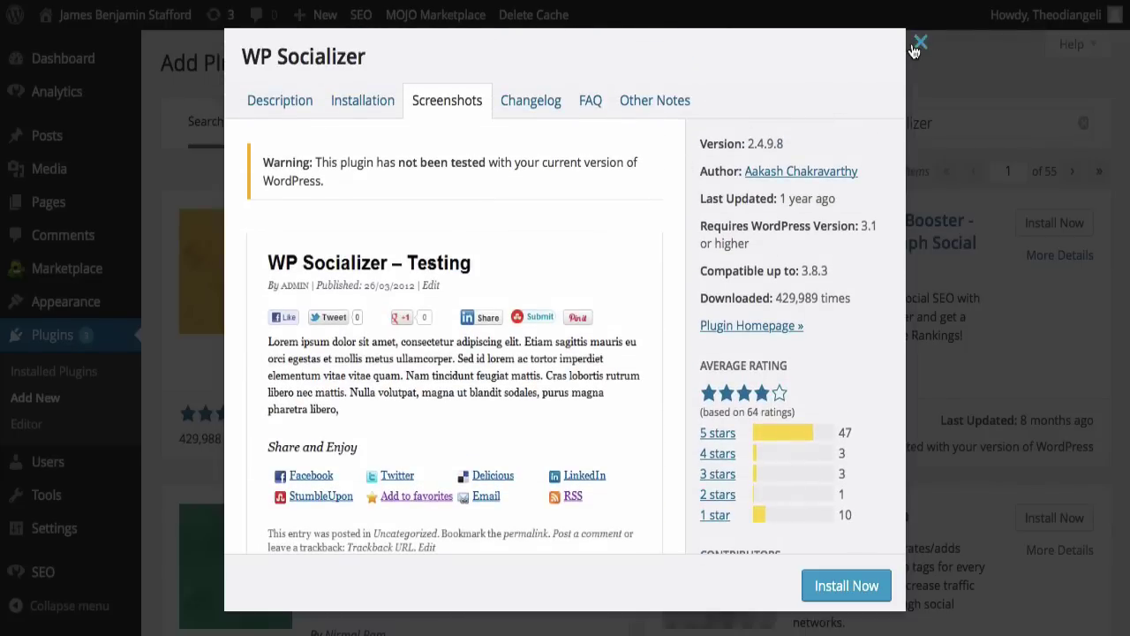
{"action": "left_click", "coordinate": [917, 46]}
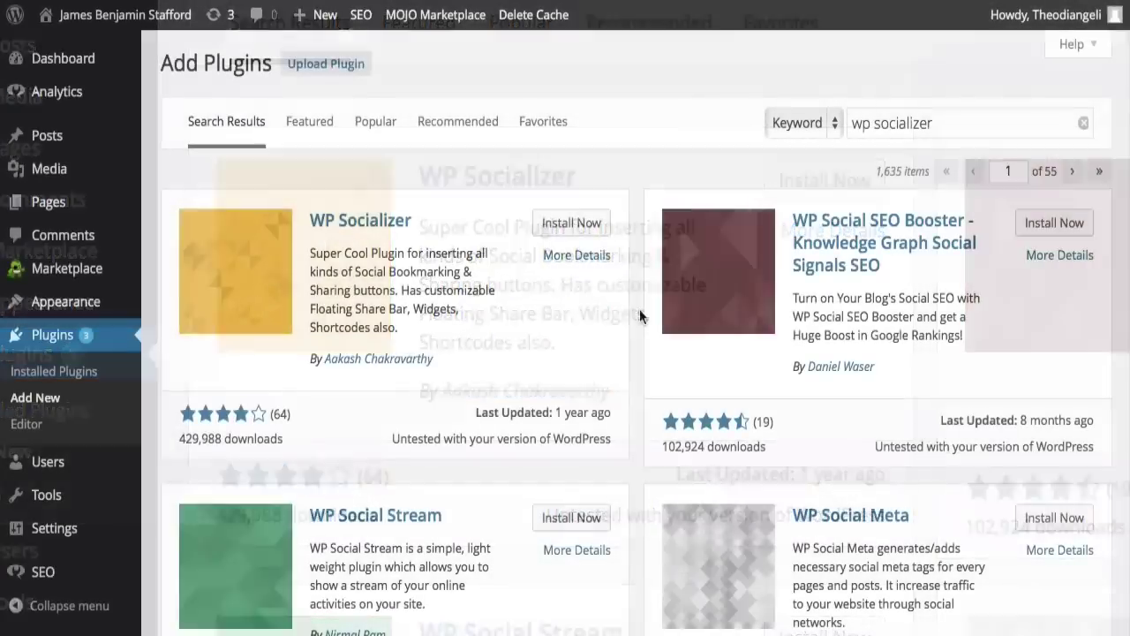
Step: Install and activate WP Socializer 2.4.9.8 and look through its settings page
{"action": "left_click", "coordinate": [572, 224]}
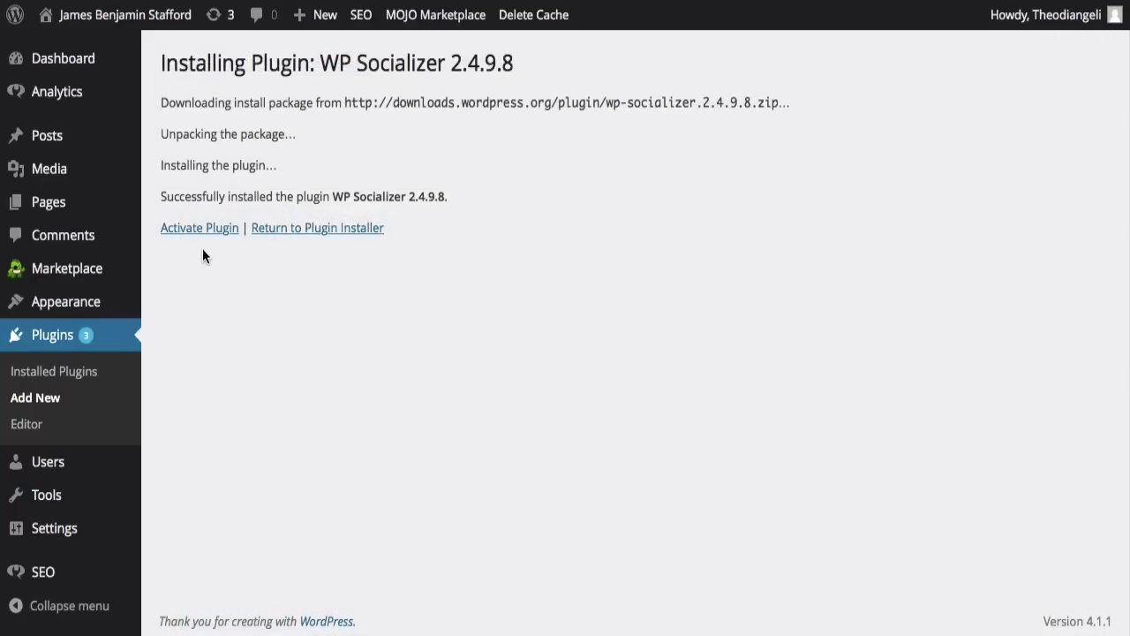
{"action": "left_click", "coordinate": [198, 230]}
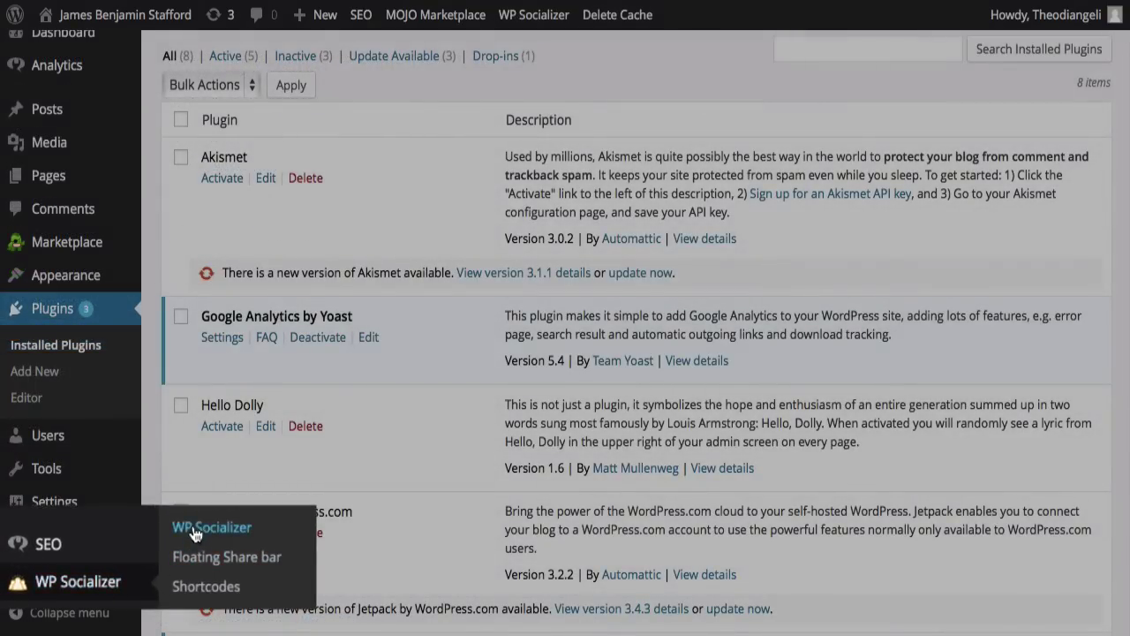
{"action": "left_click", "coordinate": [193, 528]}
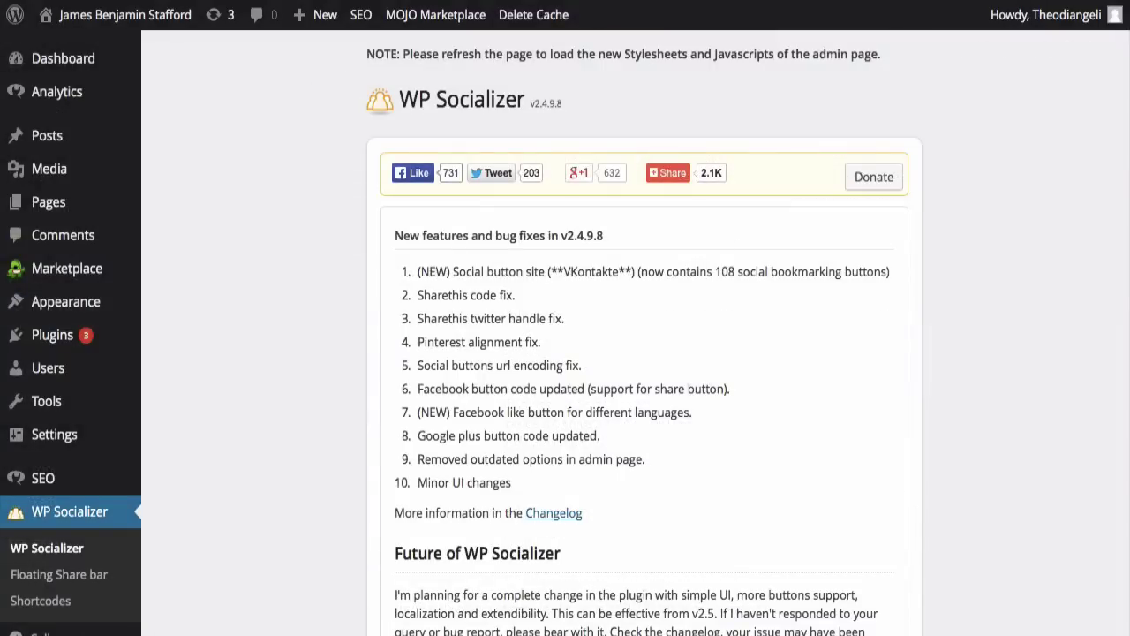
{"action": "scroll", "coordinate": [645, 353], "scroll_direction": "down", "scroll_amount": 10}
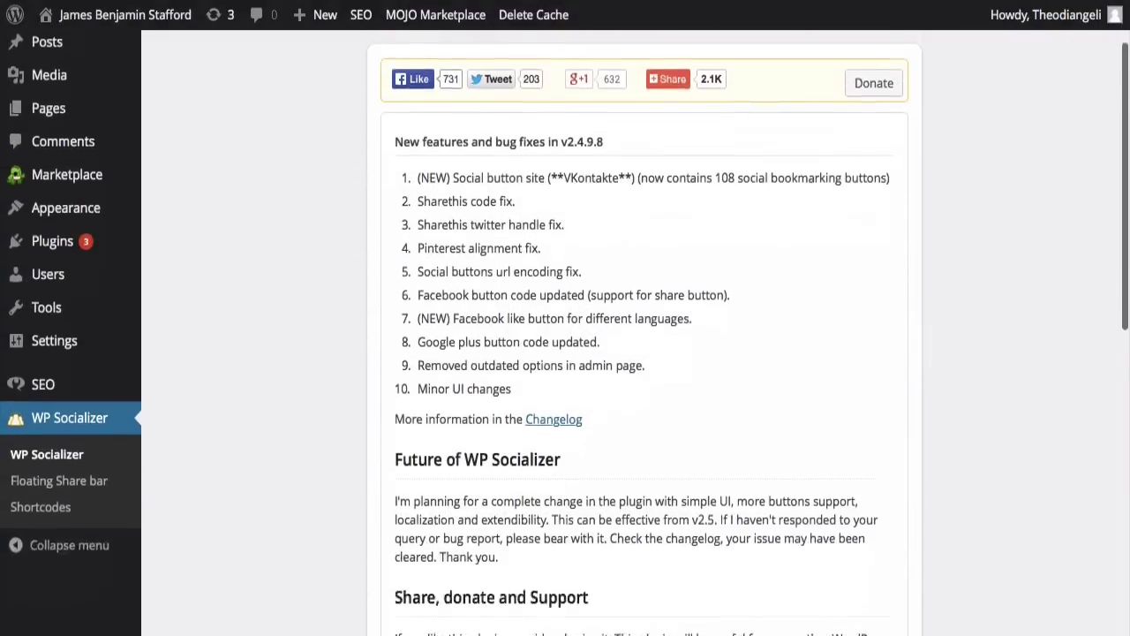
{"action": "scroll", "coordinate": [645, 354], "scroll_direction": "down", "scroll_amount": 4}
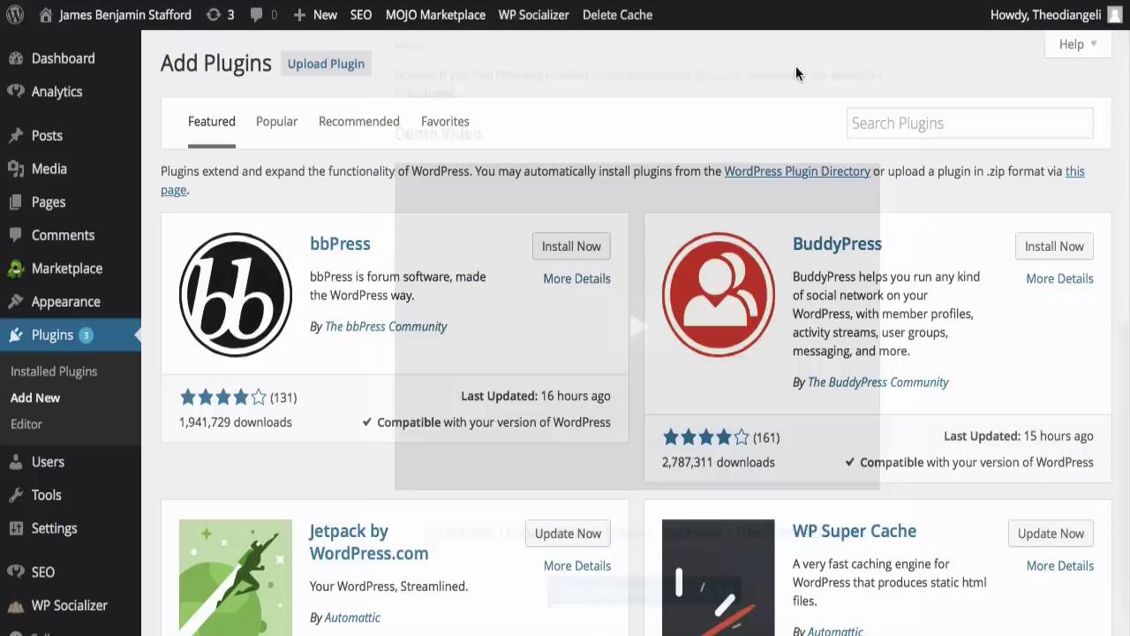
Step: Search 'sumome list builder' and review the SumoMe plugin's installation steps and screenshots
{"action": "left_click", "coordinate": [927, 122]}
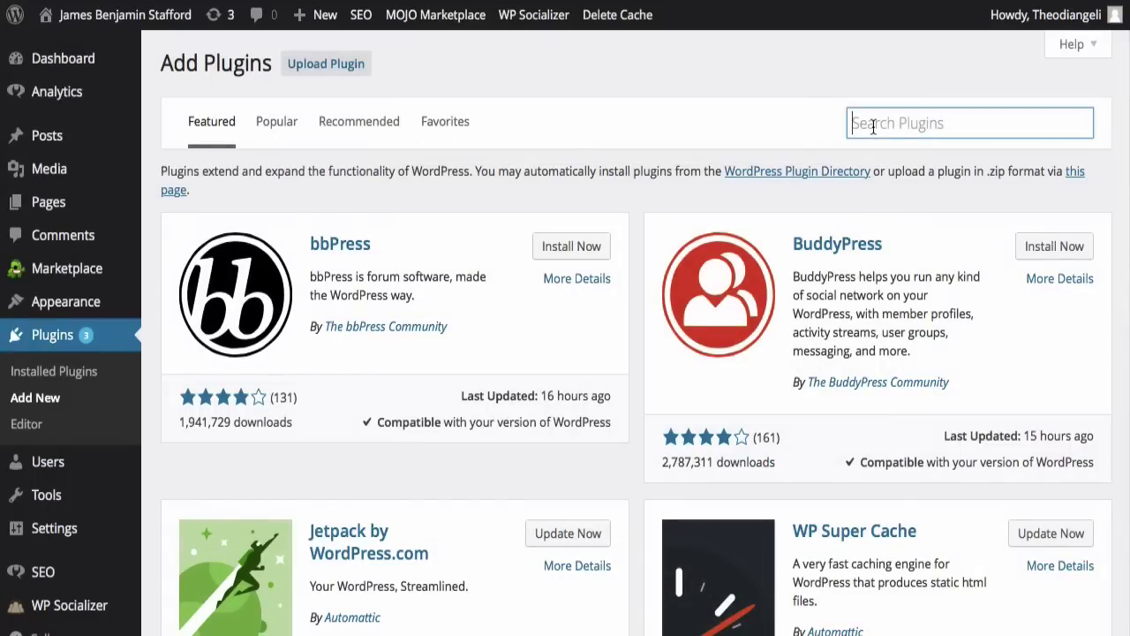
{"action": "type", "text": "sumome"}
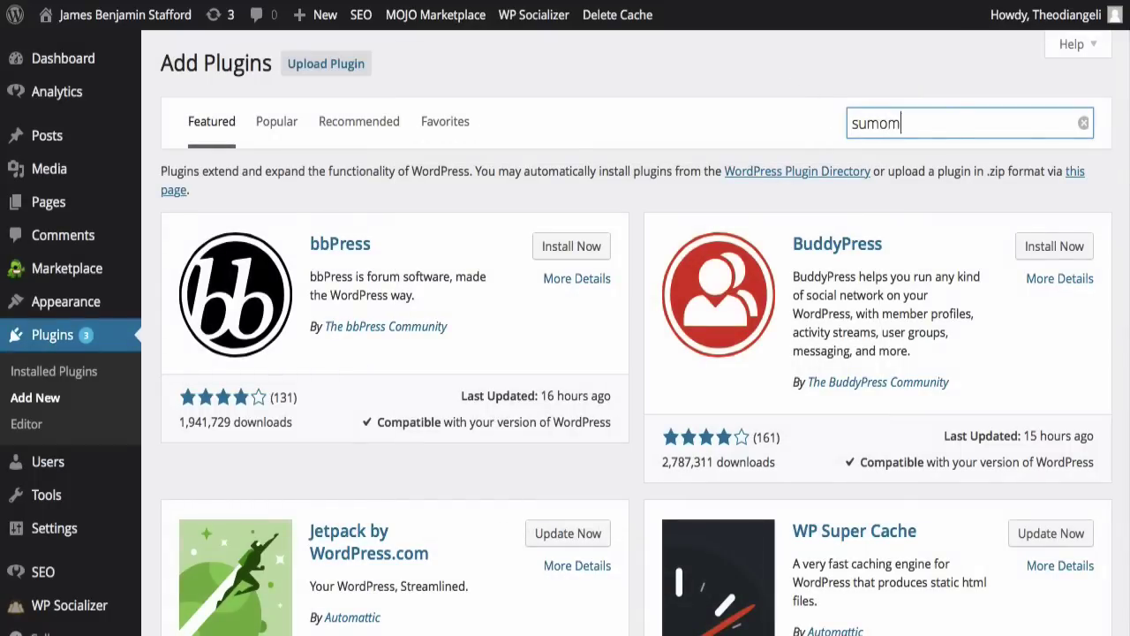
{"action": "type", "text": " list builder"}
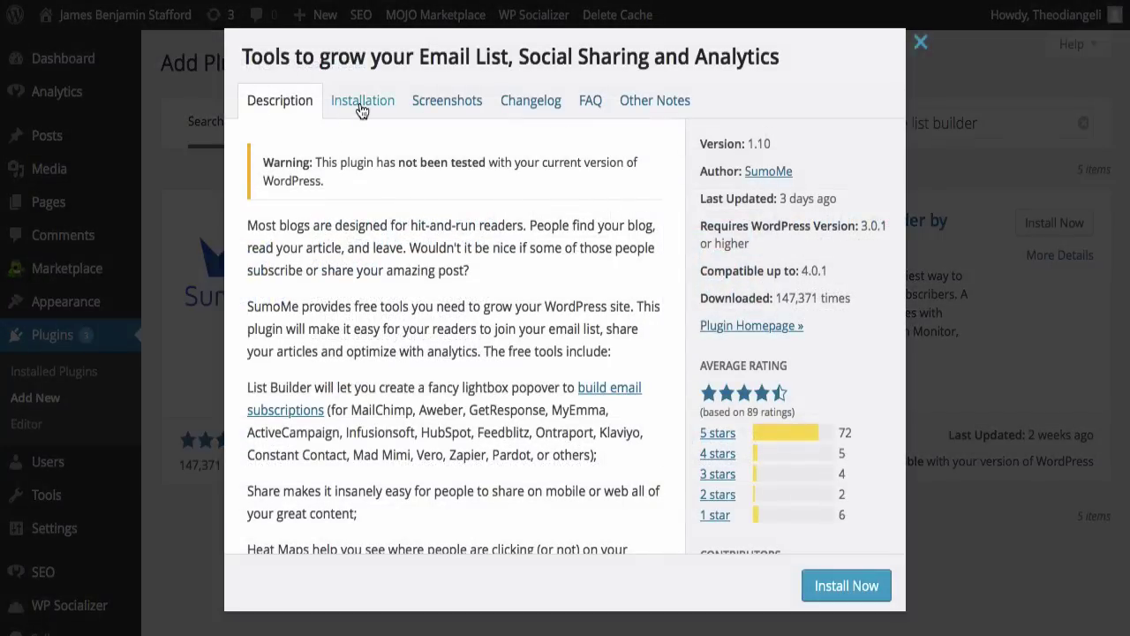
{"action": "left_click", "coordinate": [361, 107]}
{"action": "left_click", "coordinate": [447, 110]}
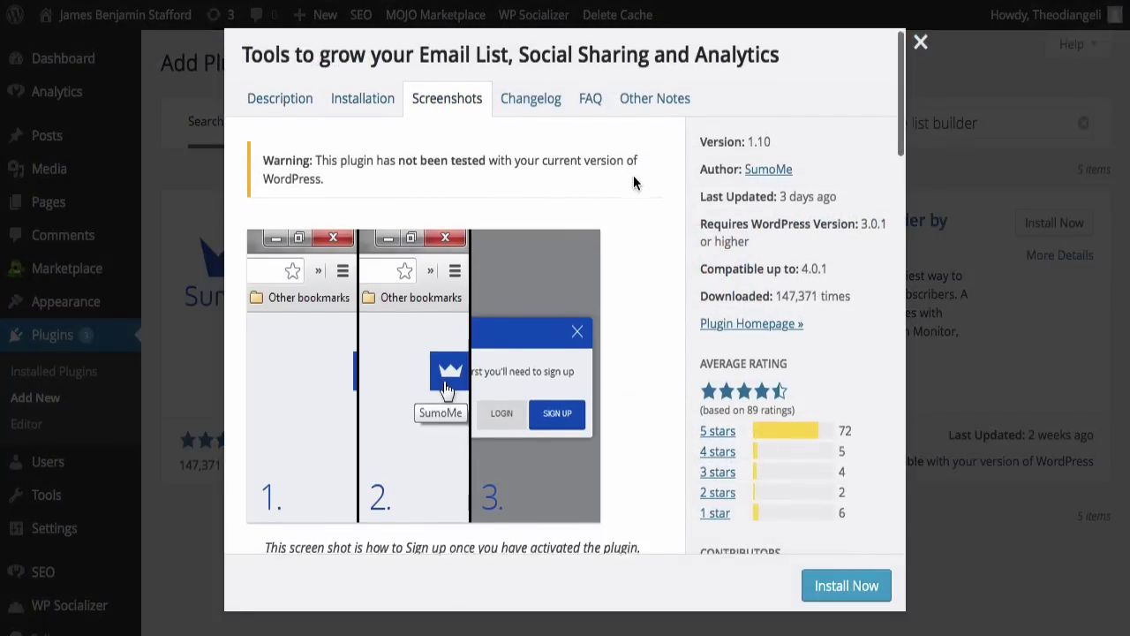
{"action": "scroll", "coordinate": [633, 177], "scroll_direction": "down", "scroll_amount": 1}
{"action": "scroll", "coordinate": [633, 177], "scroll_direction": "down", "scroll_amount": 5}
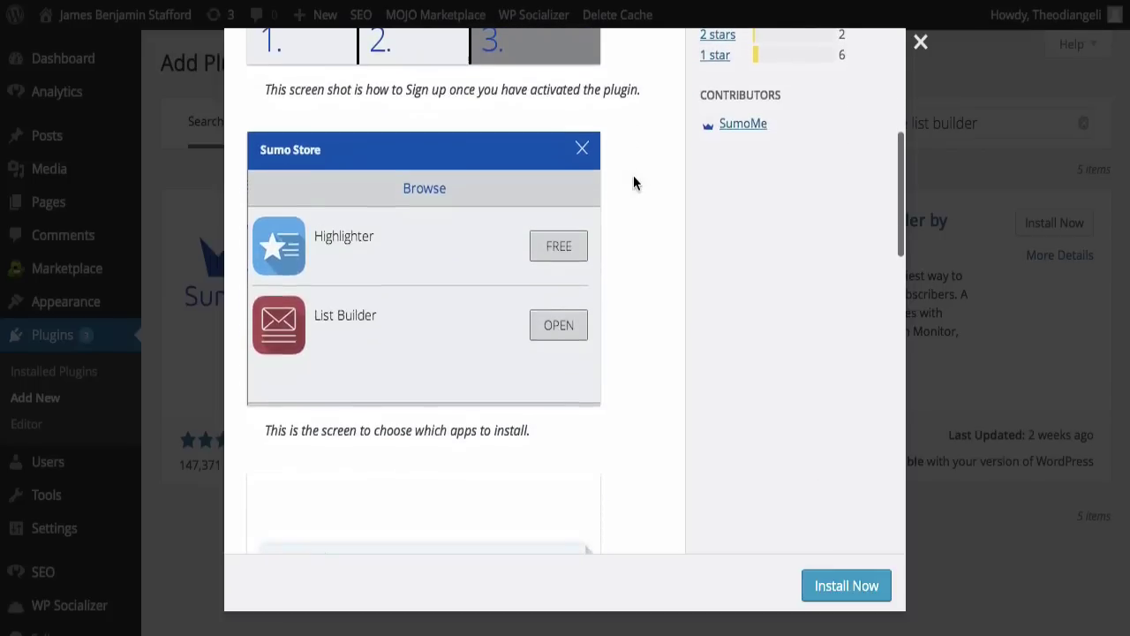
{"action": "scroll", "coordinate": [633, 175], "scroll_direction": "down", "scroll_amount": 9}
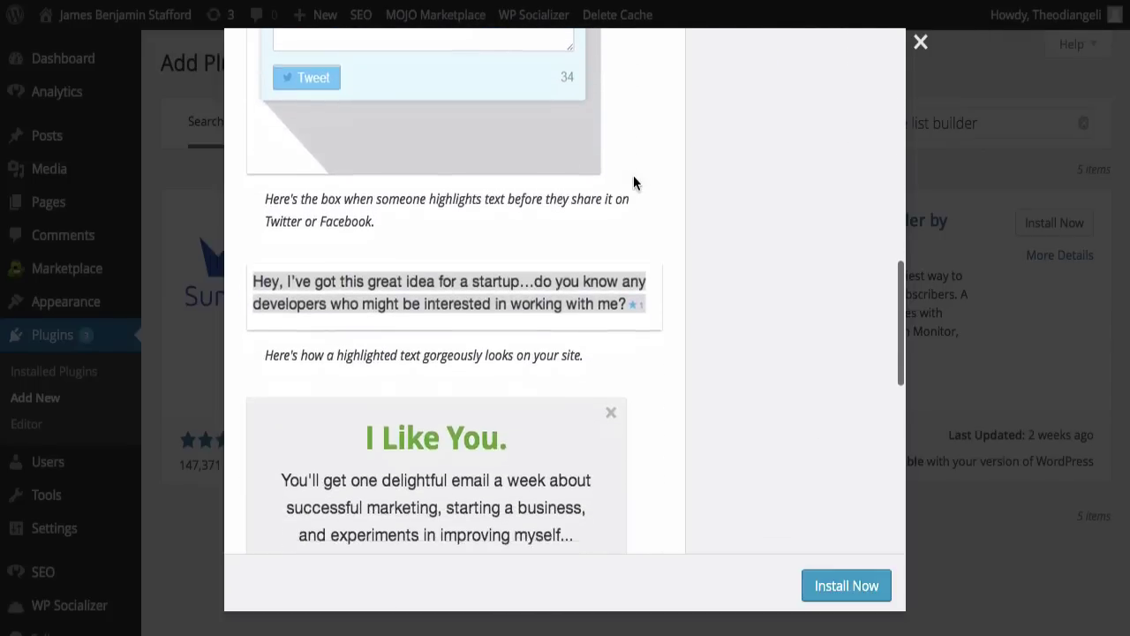
{"action": "scroll", "coordinate": [635, 184], "scroll_direction": "down", "scroll_amount": 7}
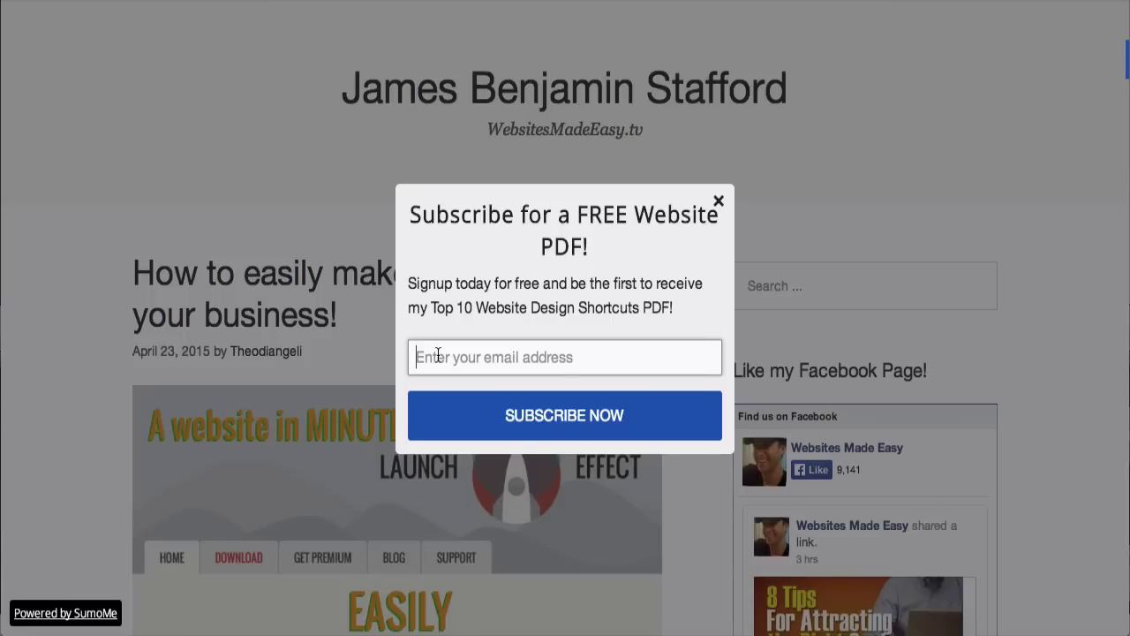
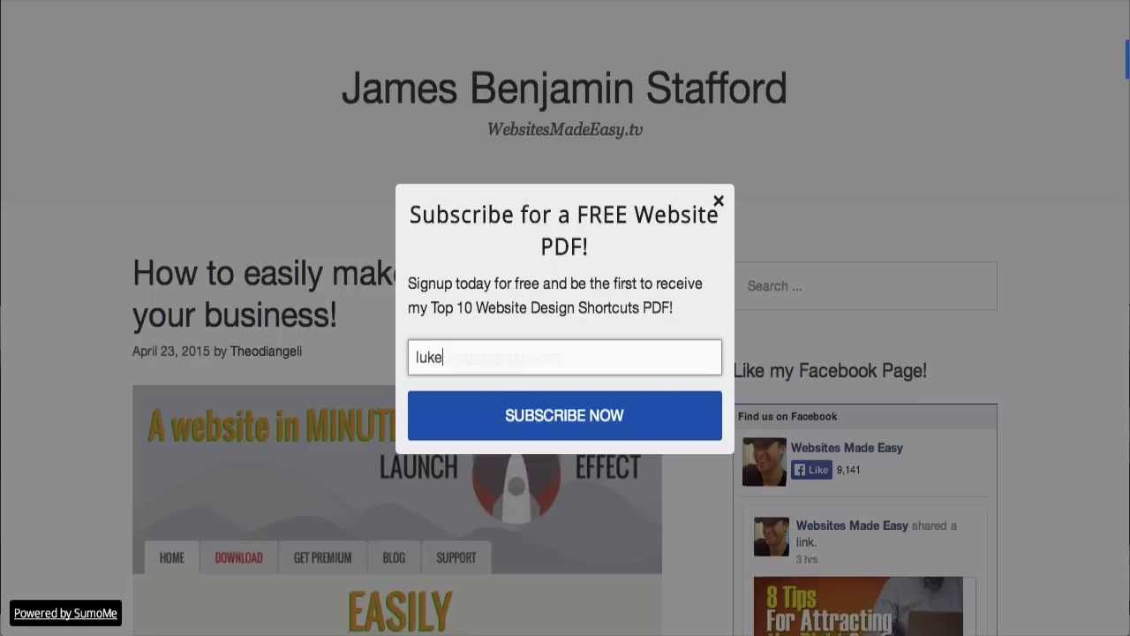
Step: Subscribe through the site's pop-up with a test e-mail address and dismiss the success message
{"action": "left_click", "coordinate": [560, 423]}
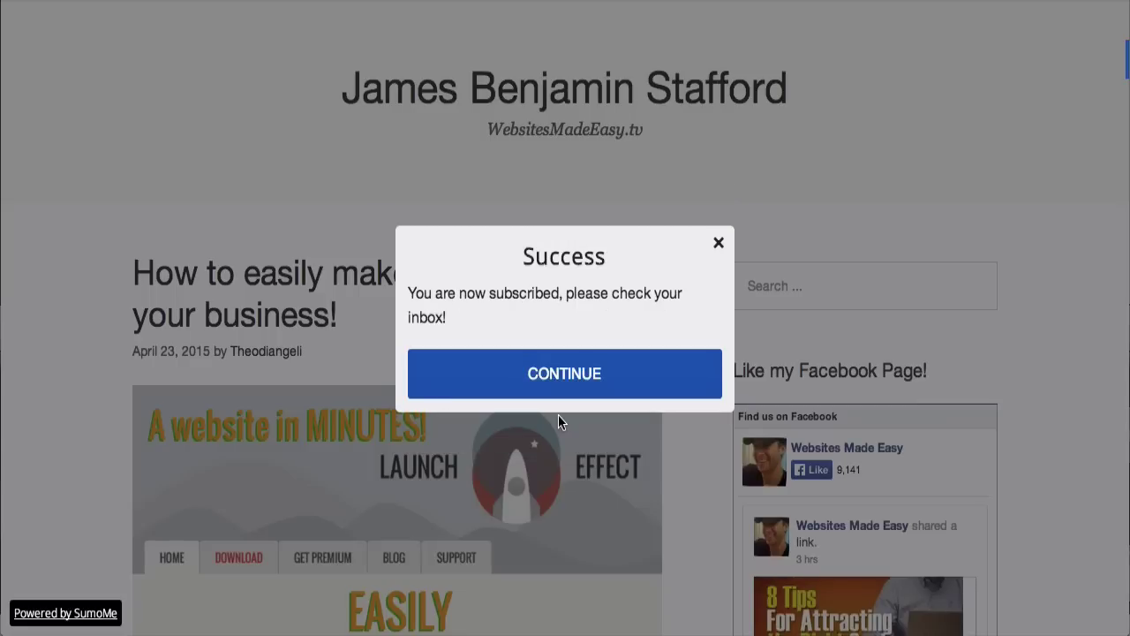
{"action": "left_click", "coordinate": [566, 388]}
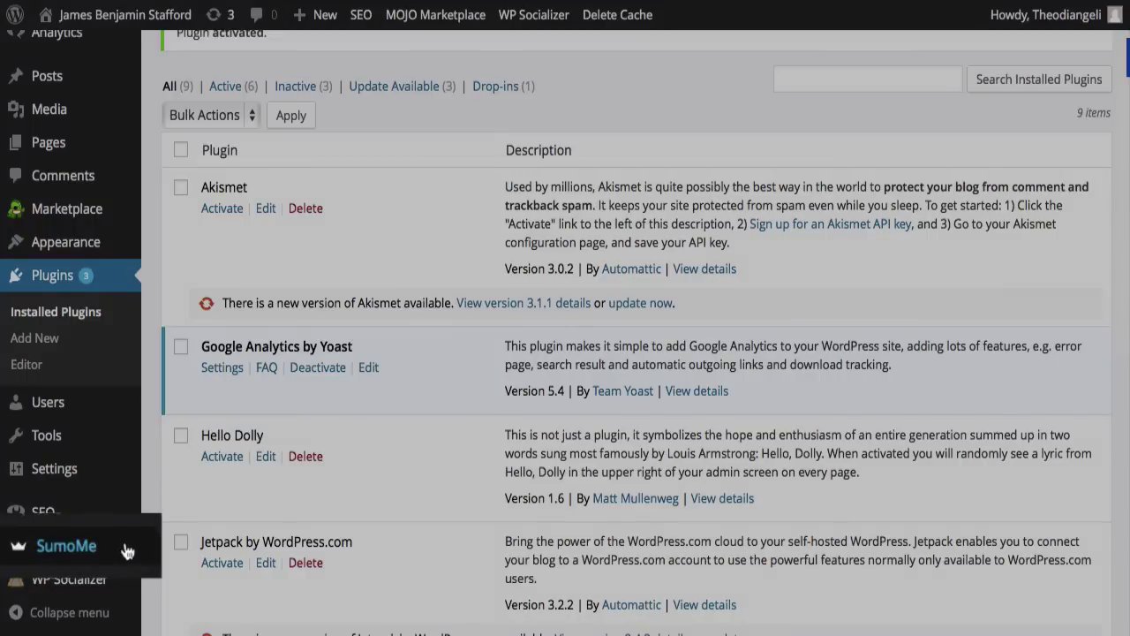
Step: From the SumoMe panel, create a new SumoMe account using the pasted e-mail and password
{"action": "left_click", "coordinate": [67, 546]}
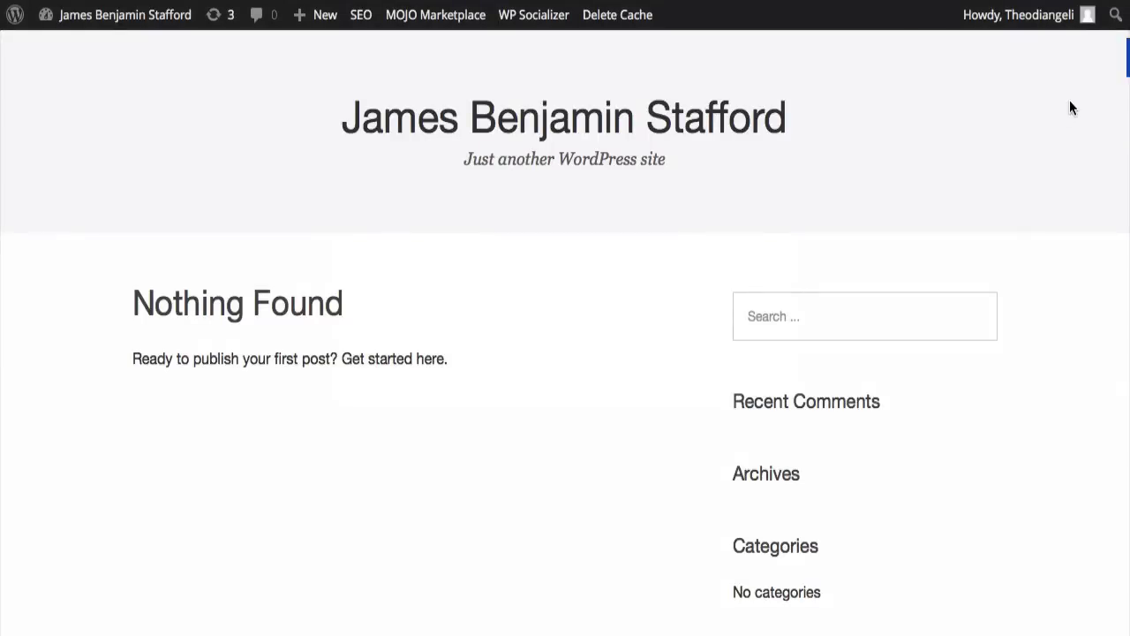
{"action": "mouse_move", "coordinate": [1127, 57]}
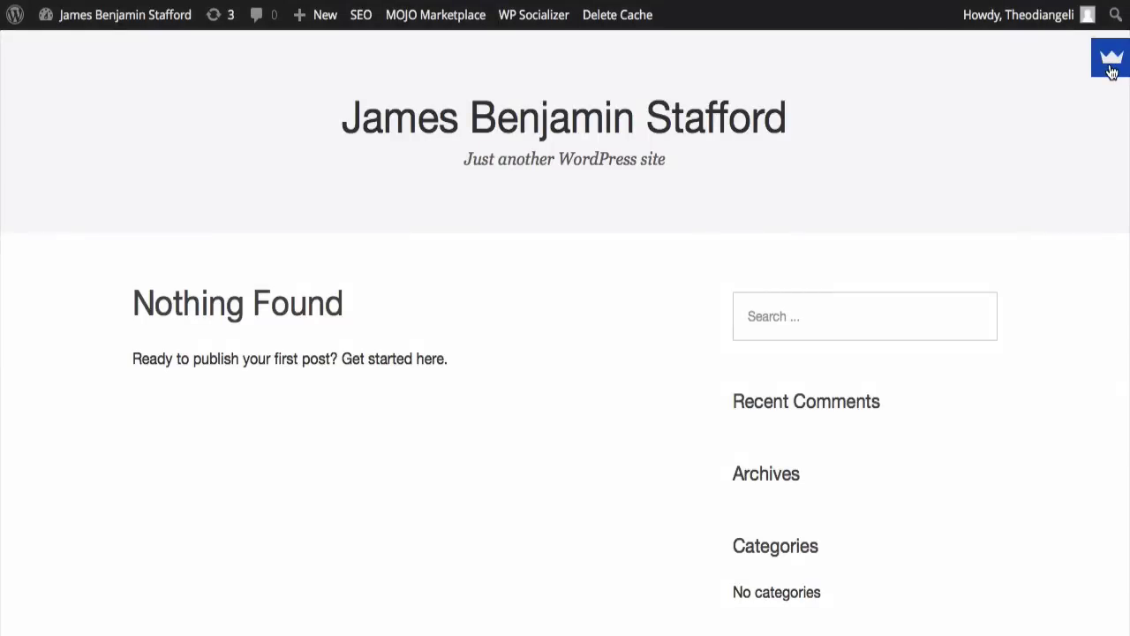
{"action": "left_click", "coordinate": [1112, 64]}
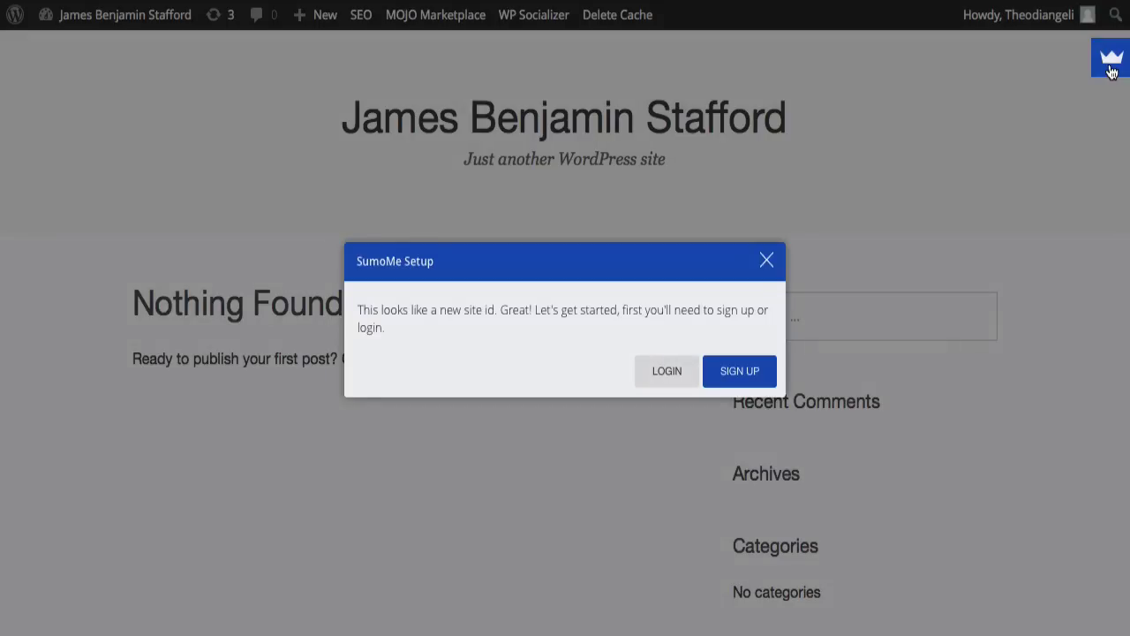
{"action": "left_click", "coordinate": [740, 371]}
{"action": "key", "text": "ctrl+v"}
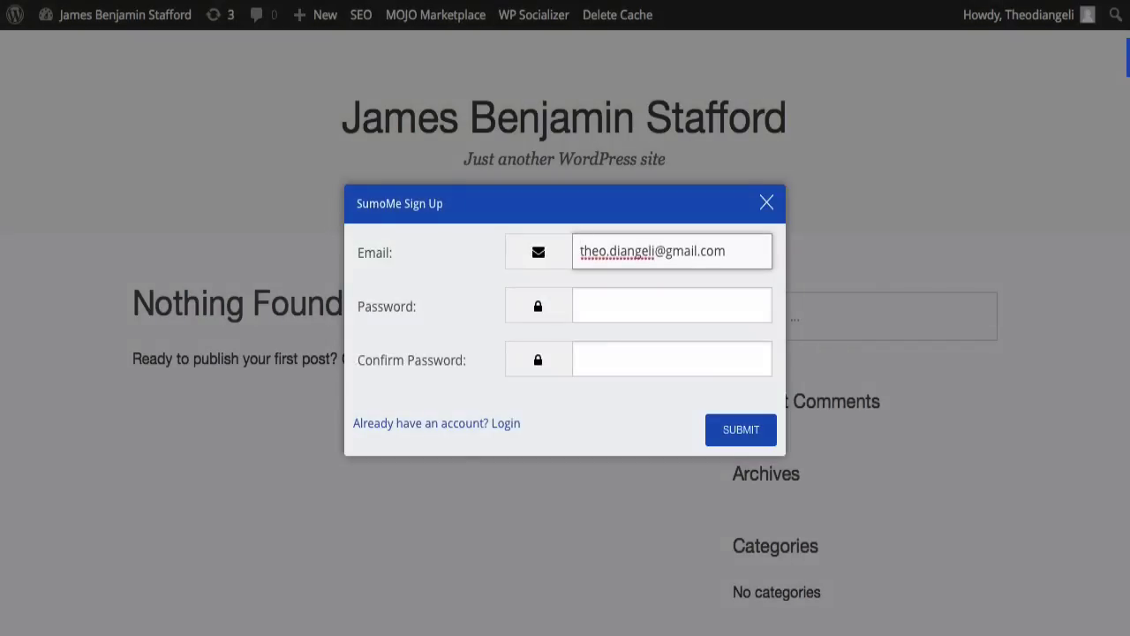
{"action": "key", "text": "Tab"}
{"action": "key", "text": "ctrl+v"}
{"action": "key", "text": "Tab"}
{"action": "key", "text": "ctrl+v"}
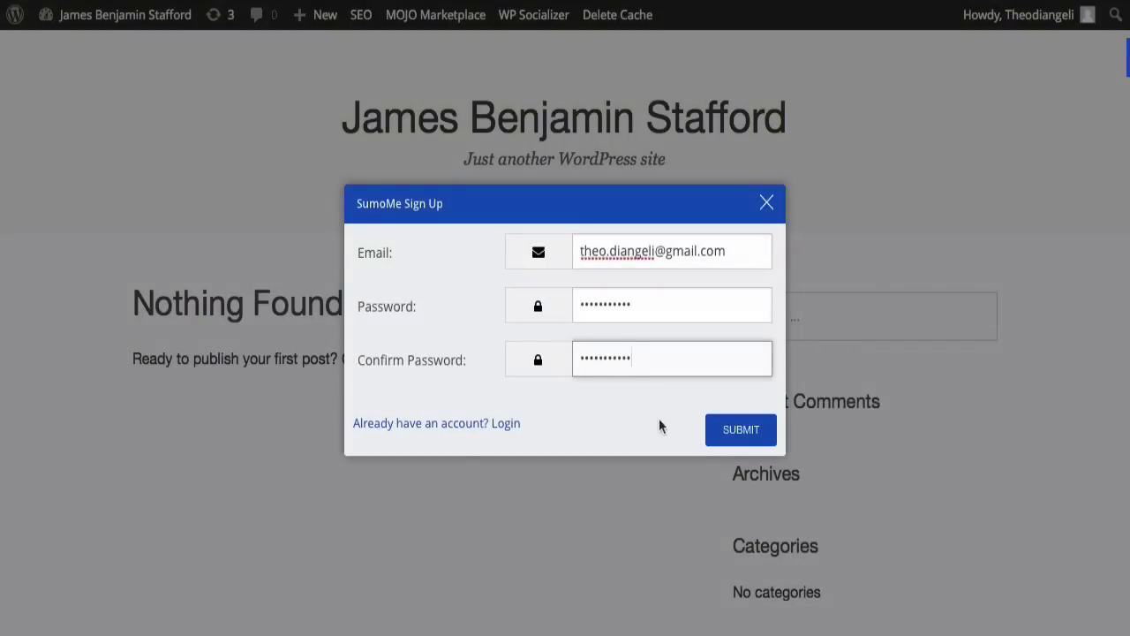
{"action": "left_click", "coordinate": [736, 432]}
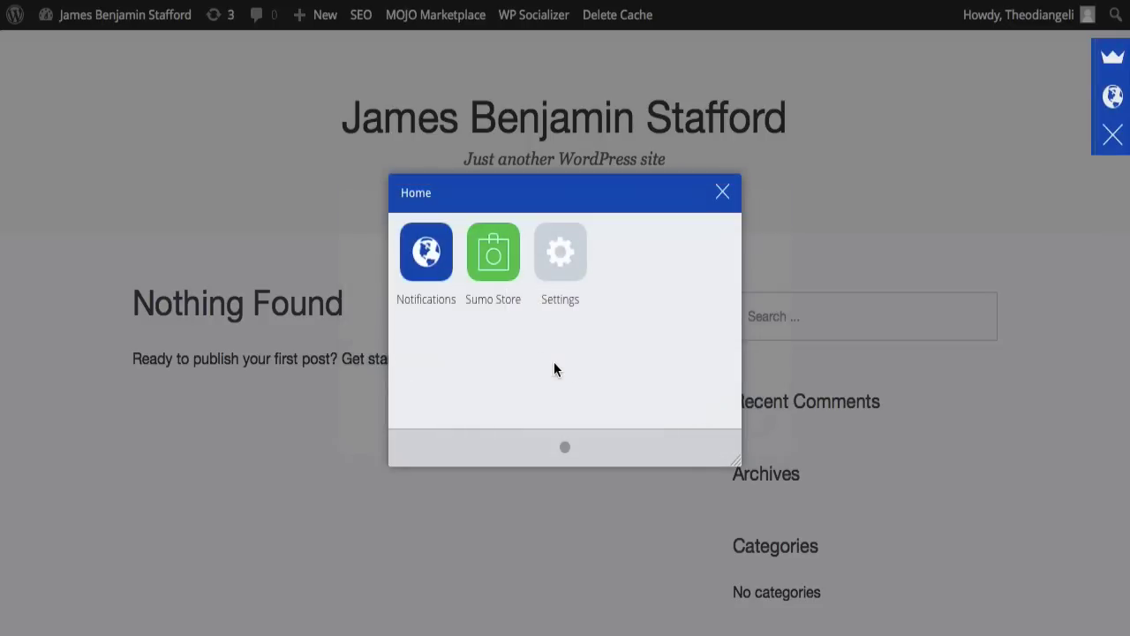
Step: Install the free List Builder app from the Sumo Store and view its connectable email services
{"action": "left_click", "coordinate": [494, 265]}
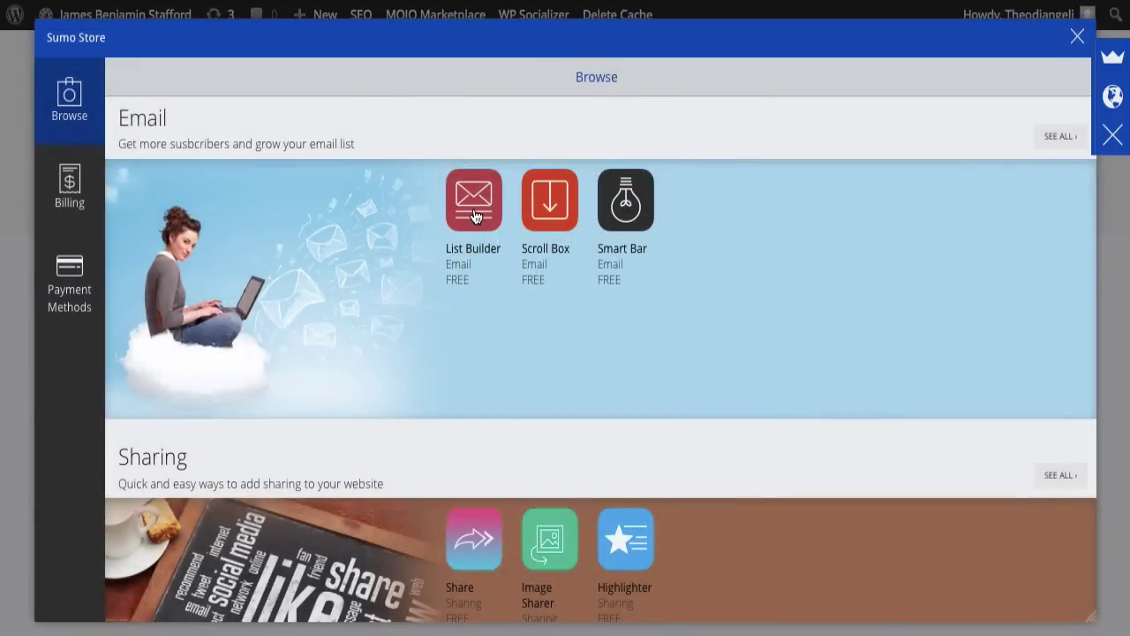
{"action": "left_click", "coordinate": [474, 216]}
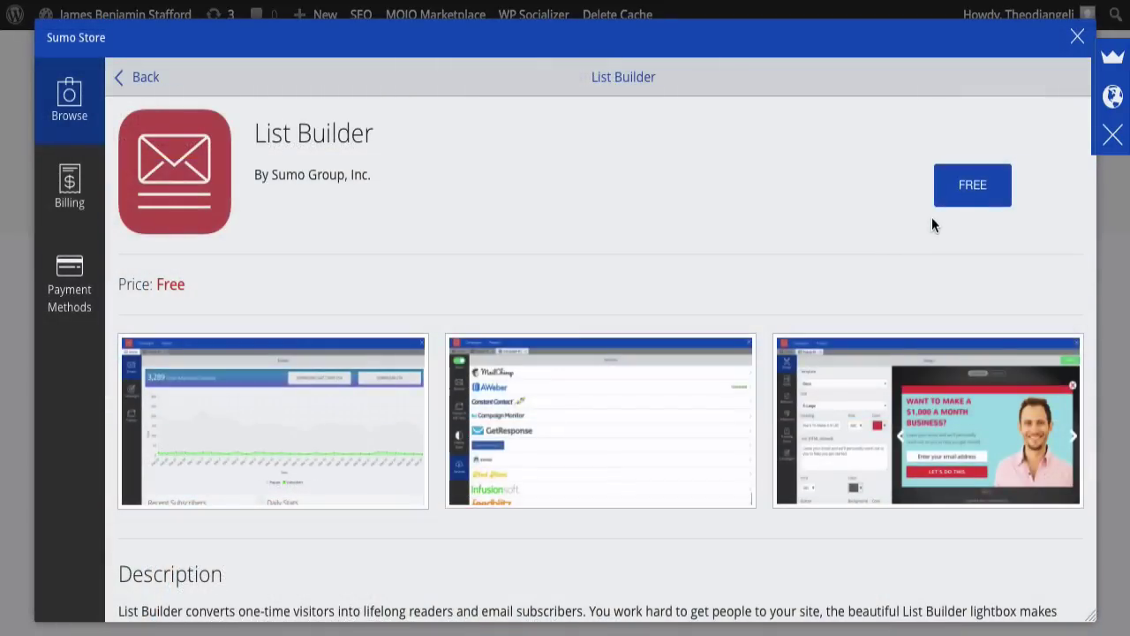
{"action": "left_click", "coordinate": [973, 185]}
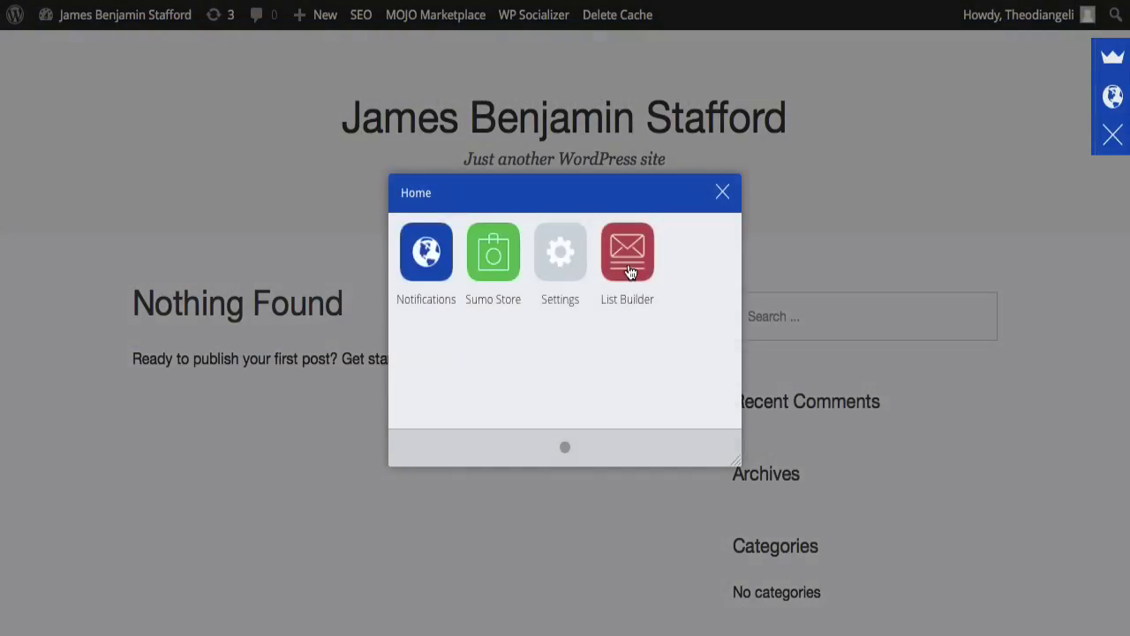
{"action": "left_click", "coordinate": [629, 271]}
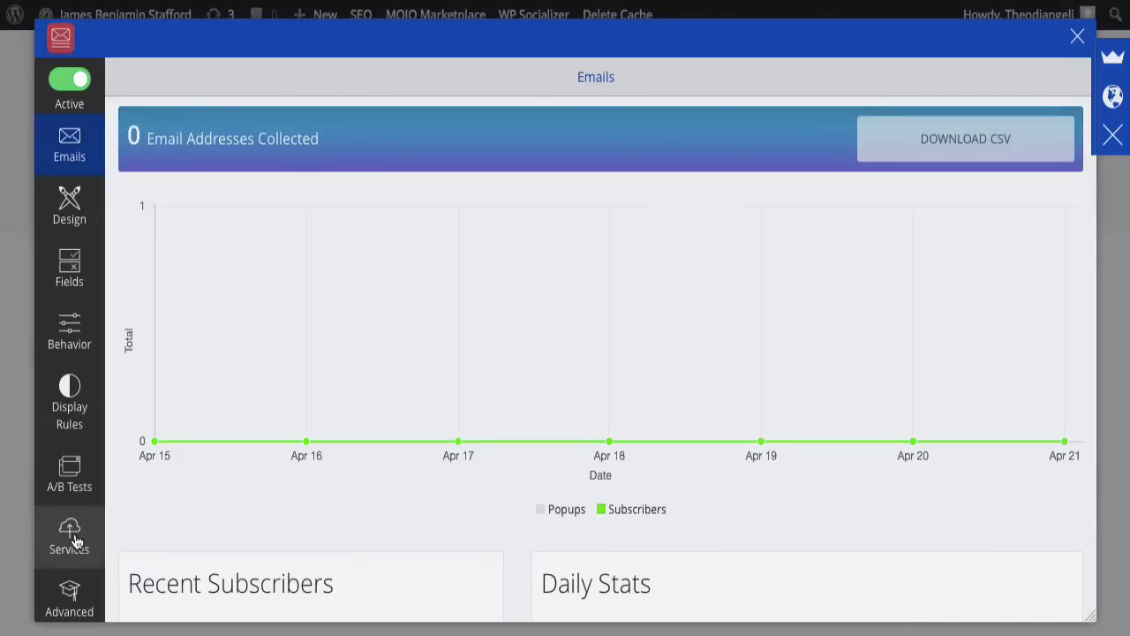
{"action": "left_click", "coordinate": [72, 541]}
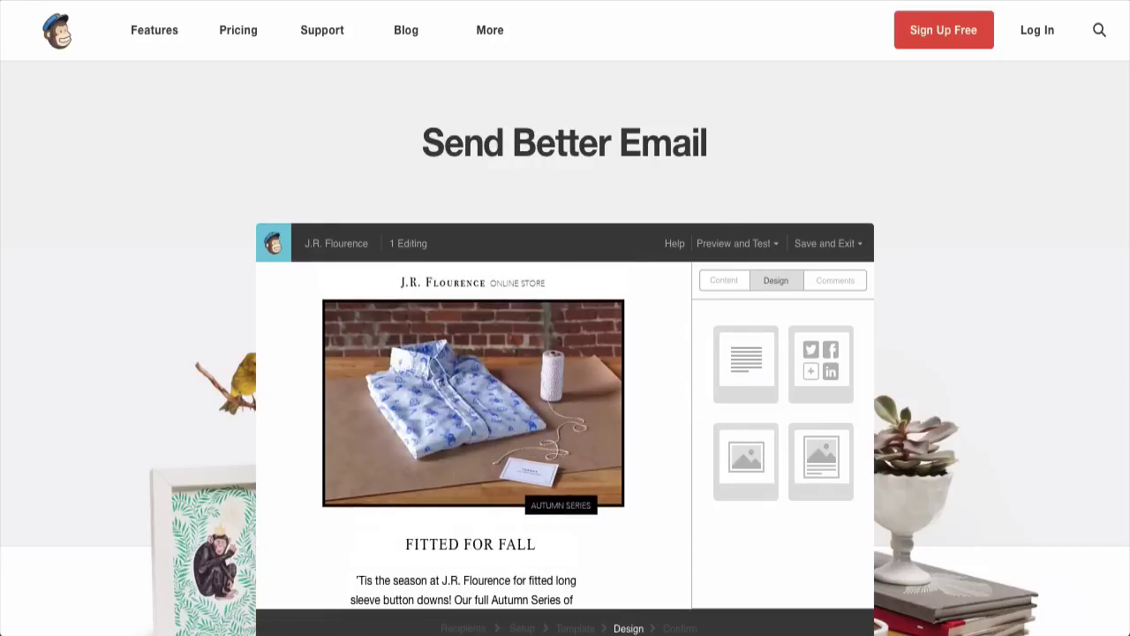
{"action": "scroll", "coordinate": [565, 354], "scroll_direction": "down", "scroll_amount": 5}
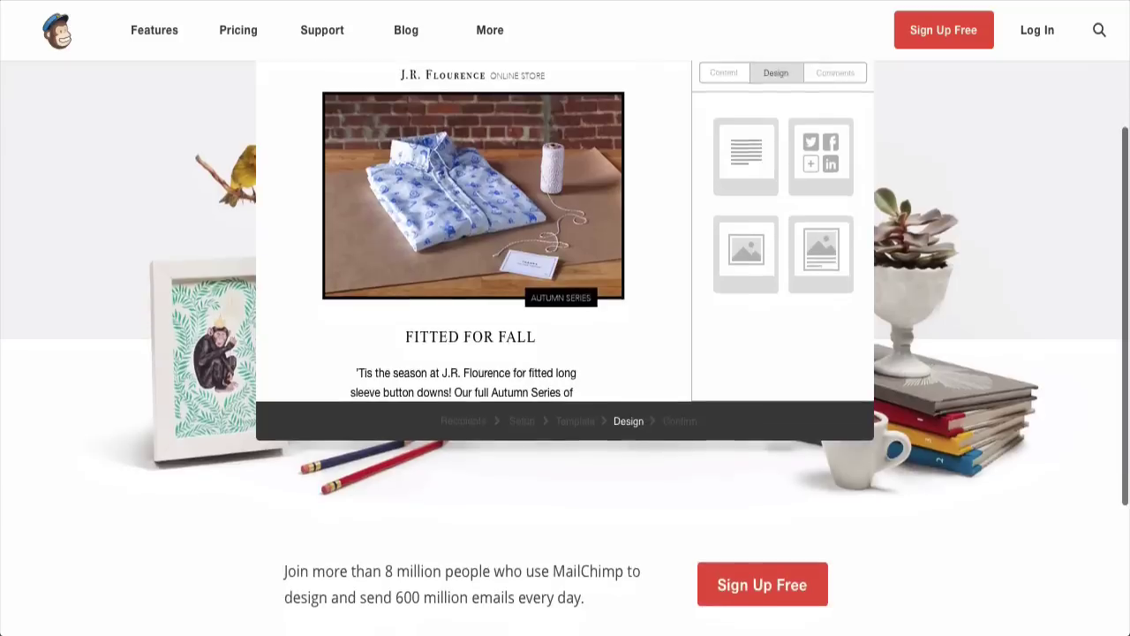
{"action": "scroll", "coordinate": [565, 354], "scroll_direction": "down", "scroll_amount": 5}
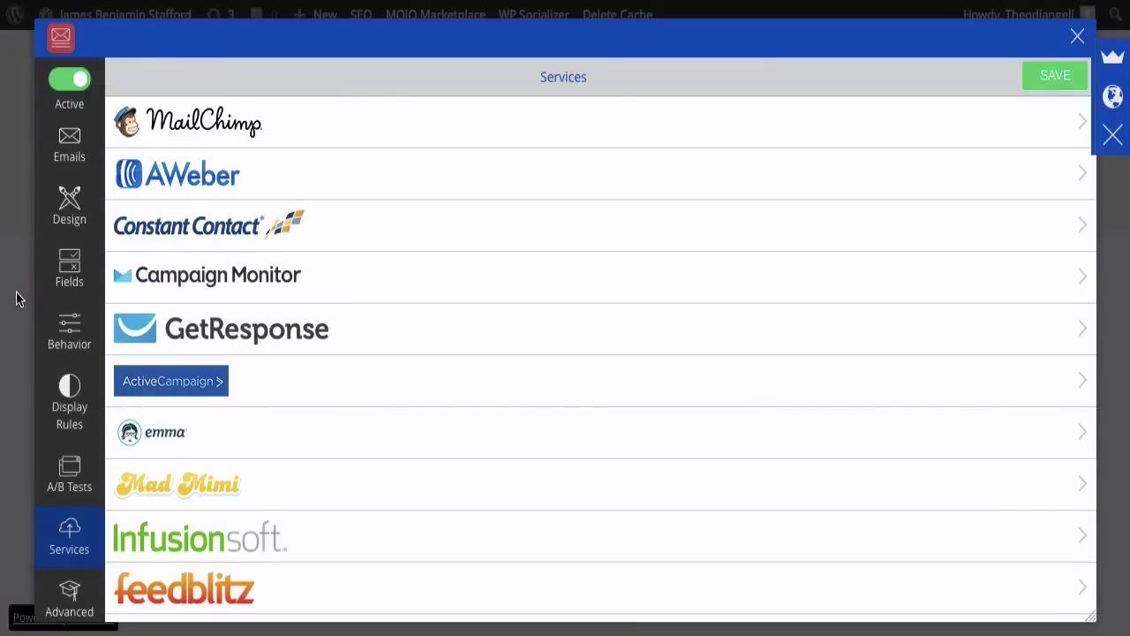
Step: Open List Builder's Design settings for the subscribe popup
{"action": "left_click", "coordinate": [70, 212]}
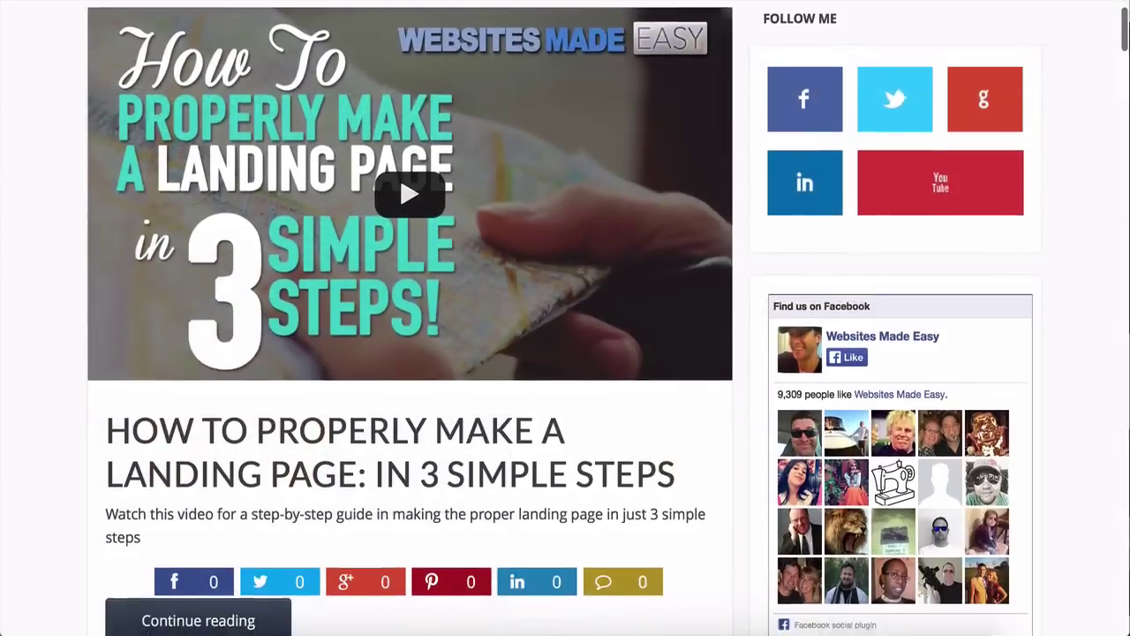
{"action": "scroll", "coordinate": [566, 318], "scroll_direction": "down", "scroll_amount": 5}
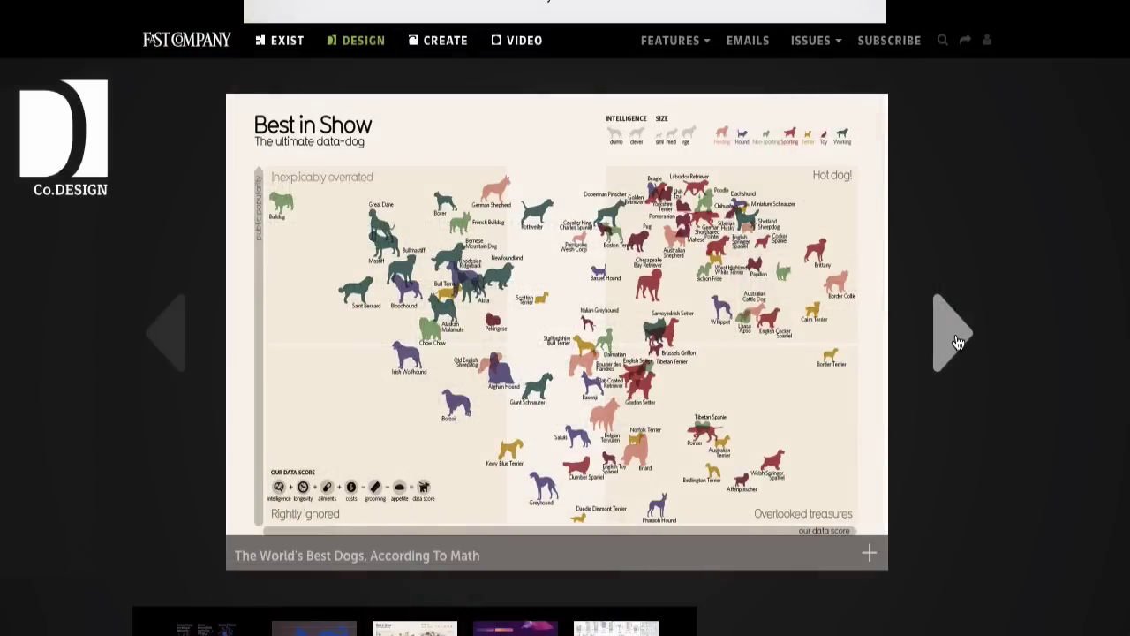
Step: Advance the infographic gallery and scroll through the 50 Informative and Well-Designed Infographics article
{"action": "left_click", "coordinate": [958, 342]}
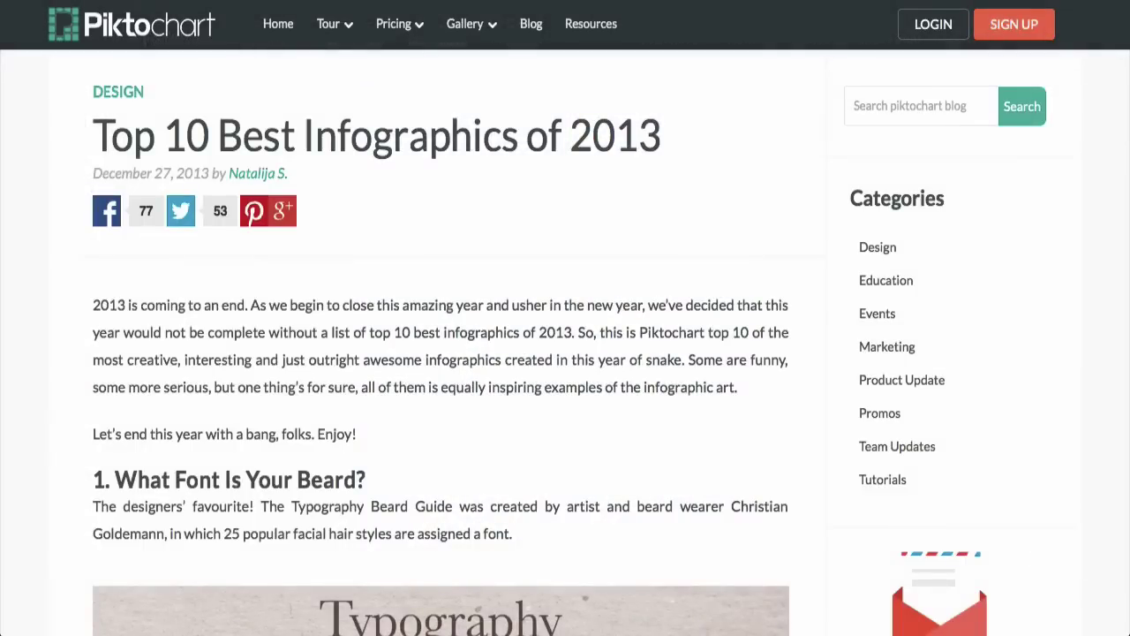
{"action": "scroll", "coordinate": [565, 342], "scroll_direction": "down", "scroll_amount": 3}
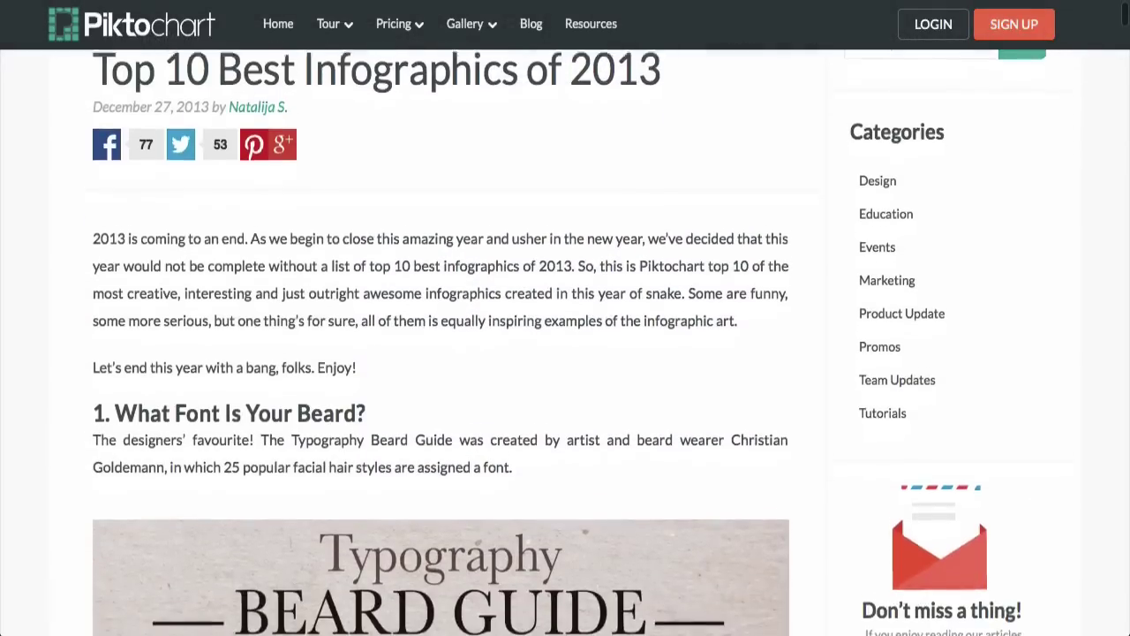
{"action": "scroll", "coordinate": [565, 343], "scroll_direction": "down", "scroll_amount": 3}
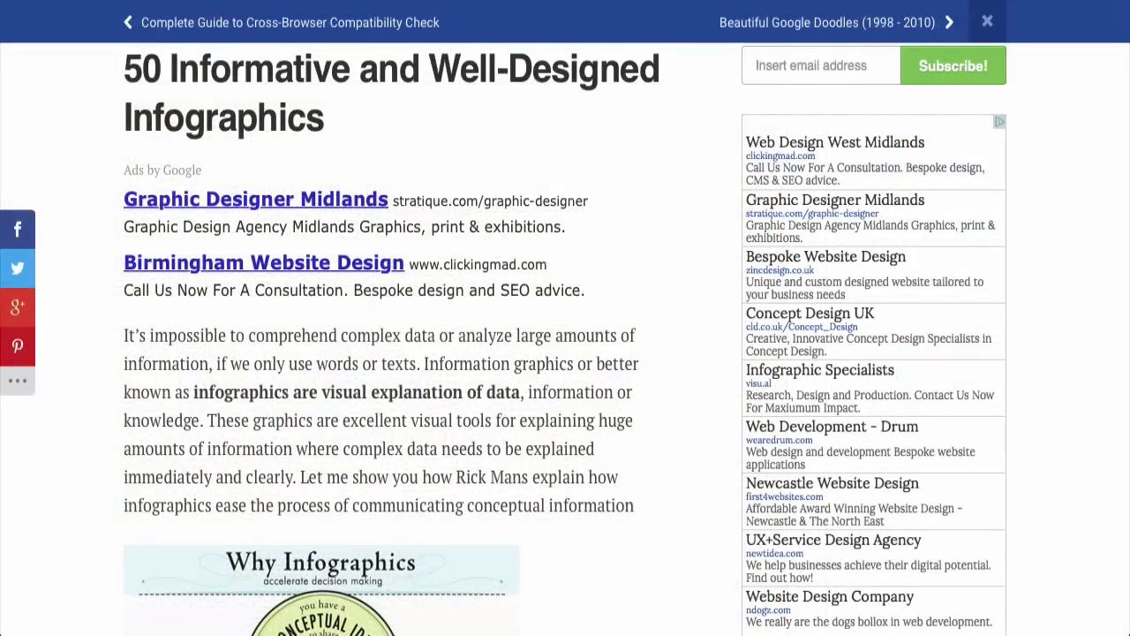
{"action": "scroll", "coordinate": [565, 339], "scroll_direction": "down", "scroll_amount": 5}
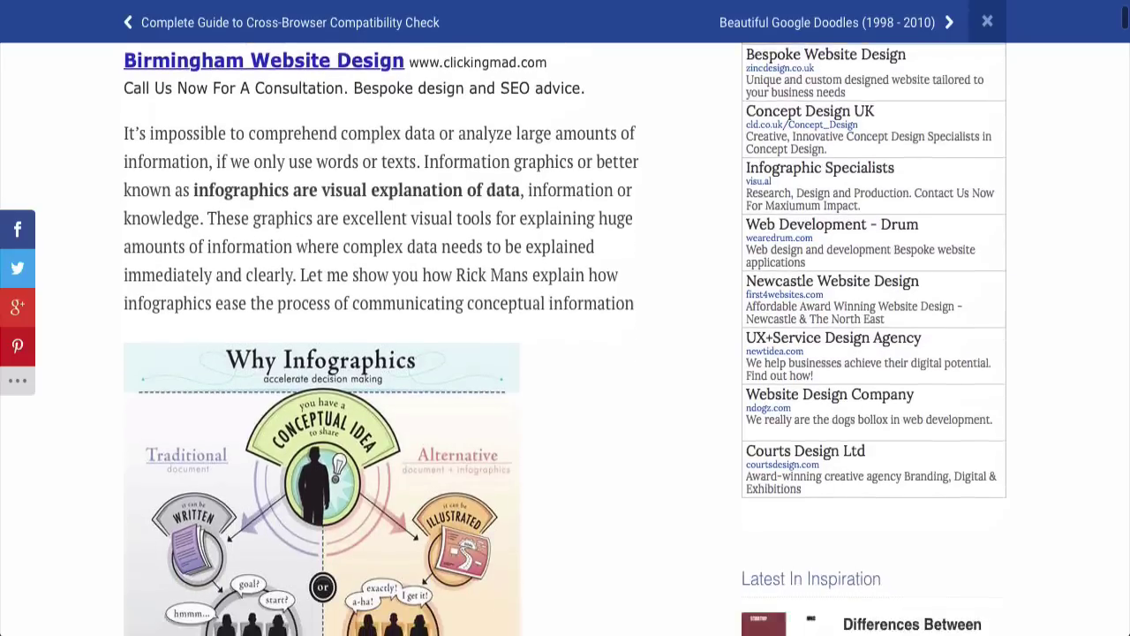
{"action": "scroll", "coordinate": [566, 339], "scroll_direction": "down", "scroll_amount": 6}
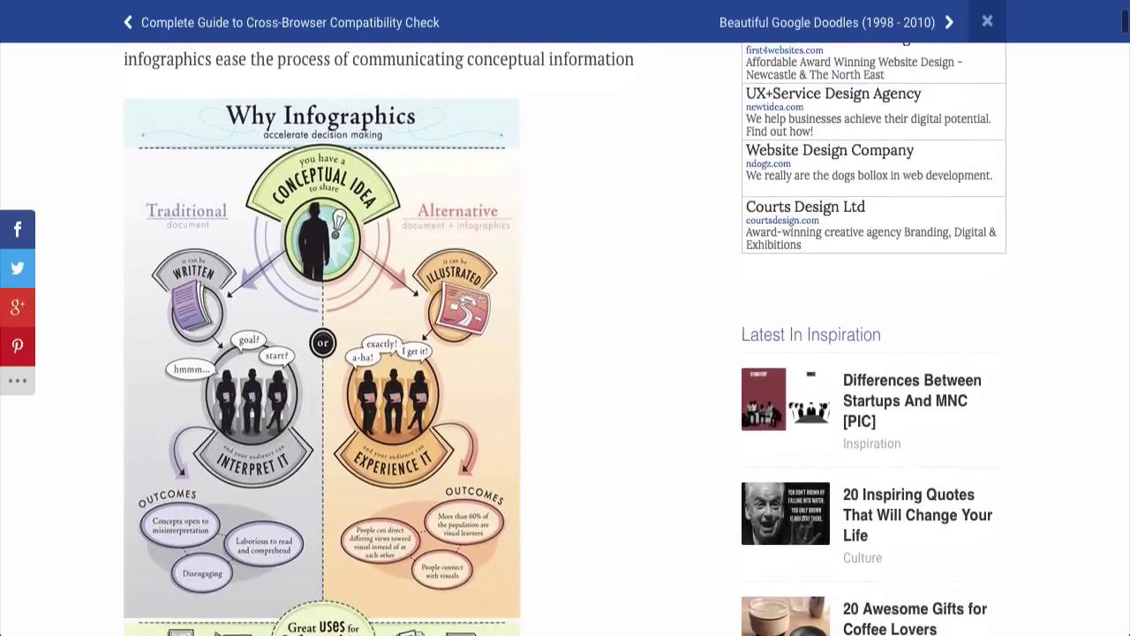
{"action": "scroll", "coordinate": [565, 339], "scroll_direction": "down", "scroll_amount": 1}
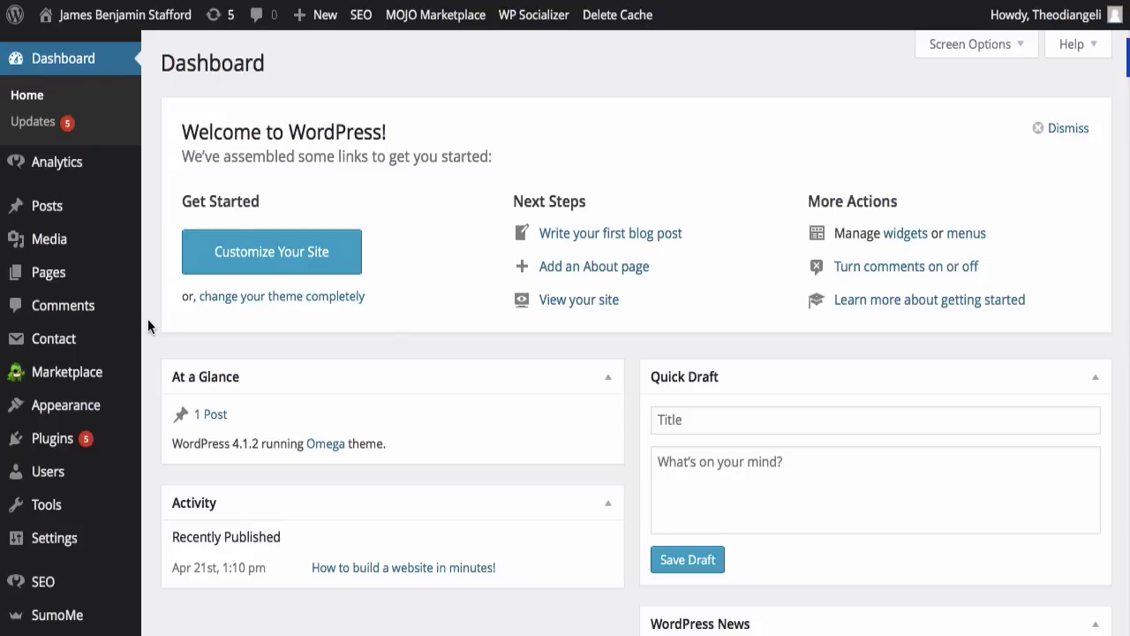
Step: Publish the new post 'Top 7 Wordpress plugins of 2015!' with the beach jumping photo as featured image
{"action": "mouse_move", "coordinate": [121, 216]}
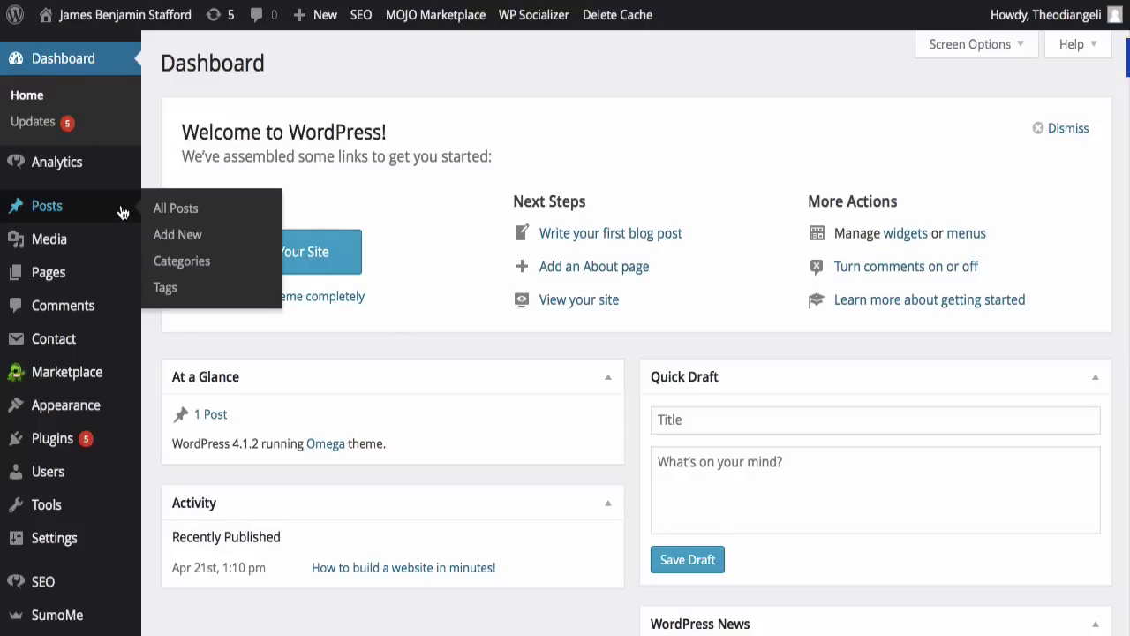
{"action": "left_click", "coordinate": [177, 236]}
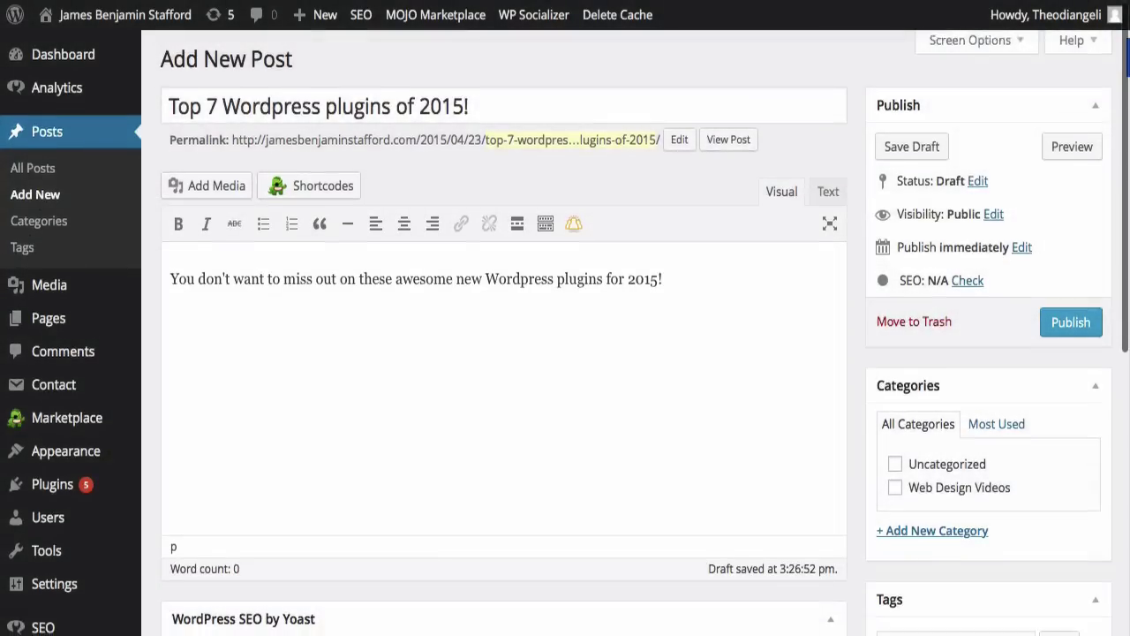
{"action": "scroll", "coordinate": [856, 287], "scroll_direction": "down", "scroll_amount": 6}
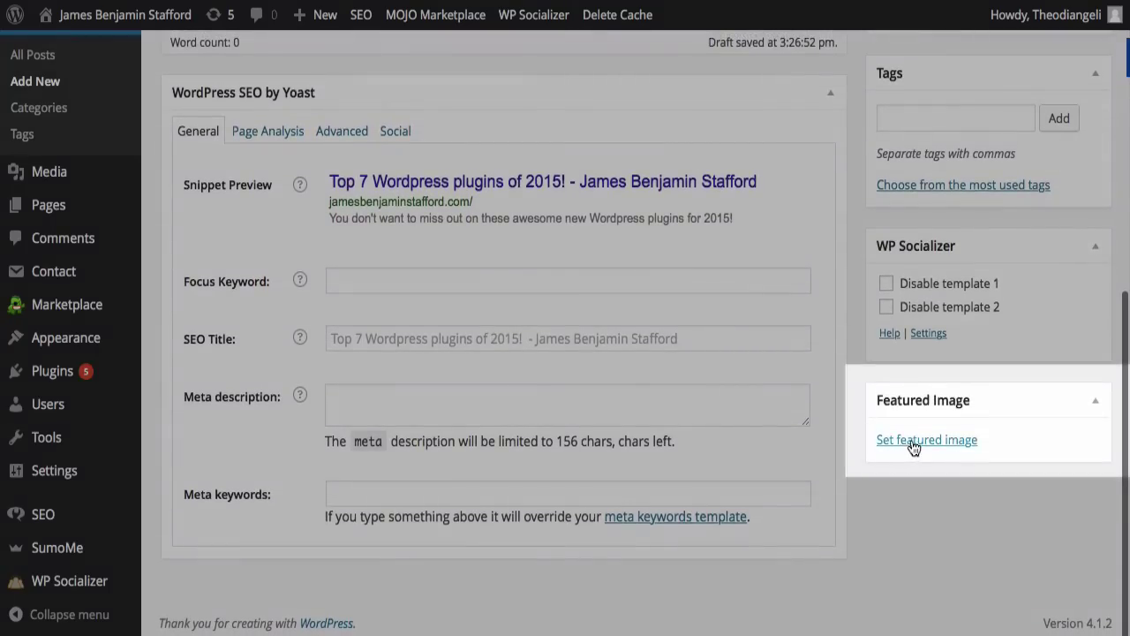
{"action": "left_click", "coordinate": [909, 439]}
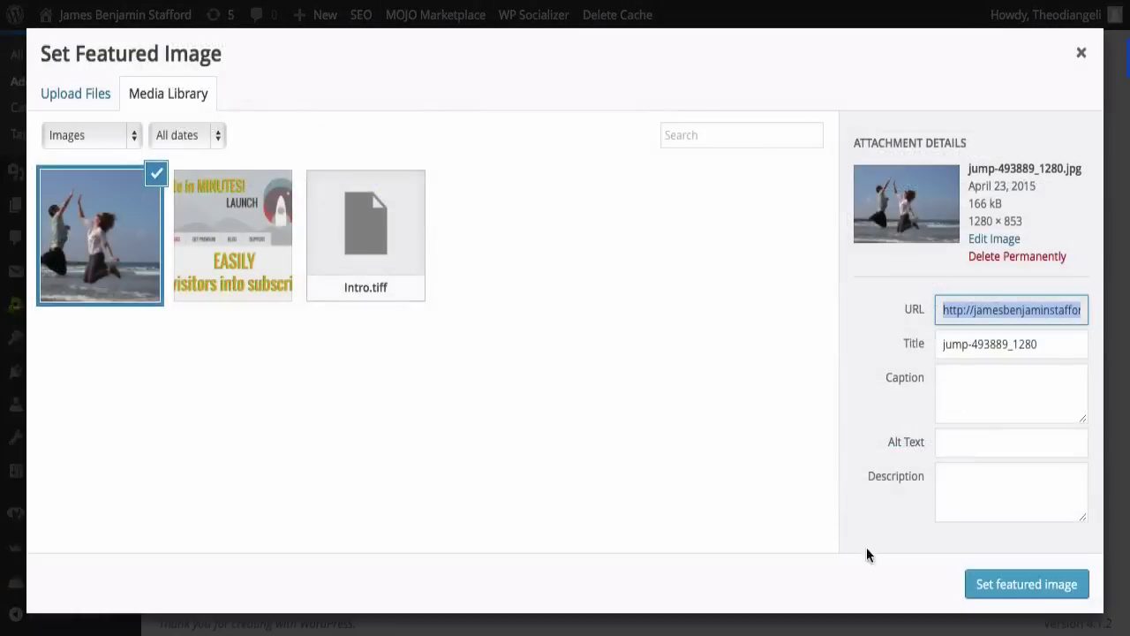
{"action": "left_click", "coordinate": [1022, 587]}
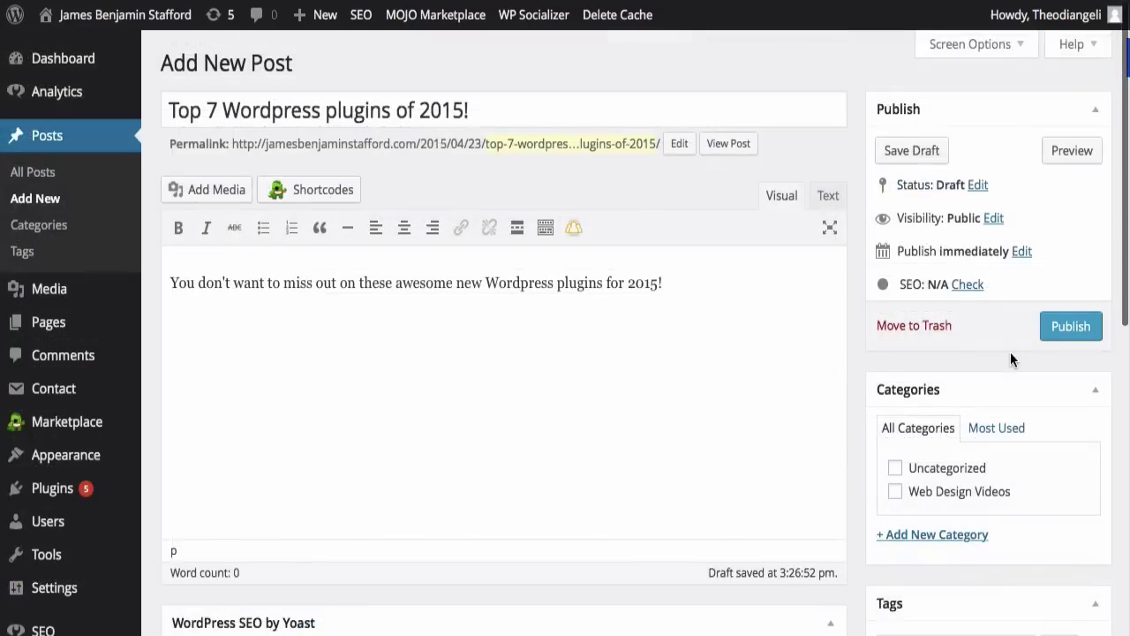
{"action": "left_click", "coordinate": [1071, 327]}
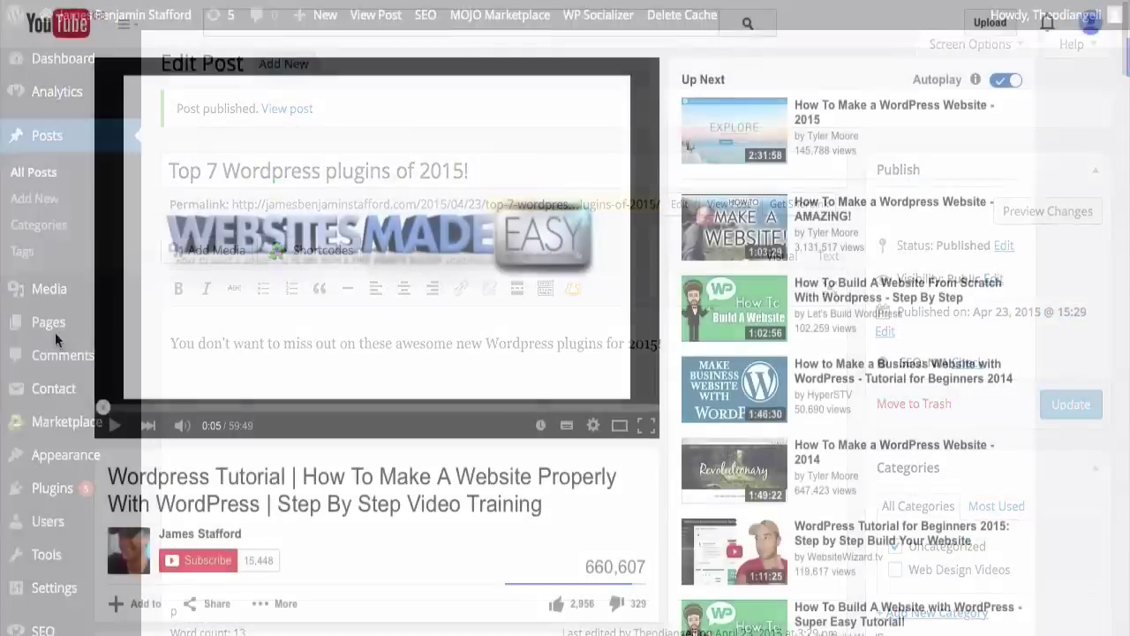
{"action": "scroll", "coordinate": [55, 336], "scroll_direction": "down", "scroll_amount": 3}
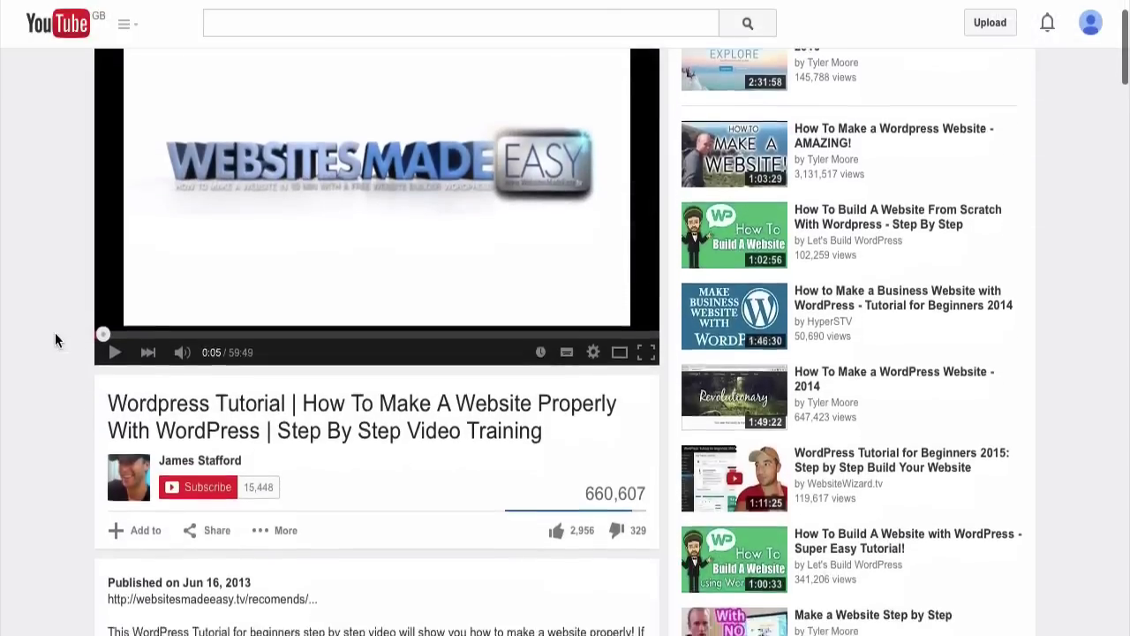
Step: Bring up the YouTube tutorial video's embed code and select it for copying into the post
{"action": "scroll", "coordinate": [55, 335], "scroll_direction": "down", "scroll_amount": 1}
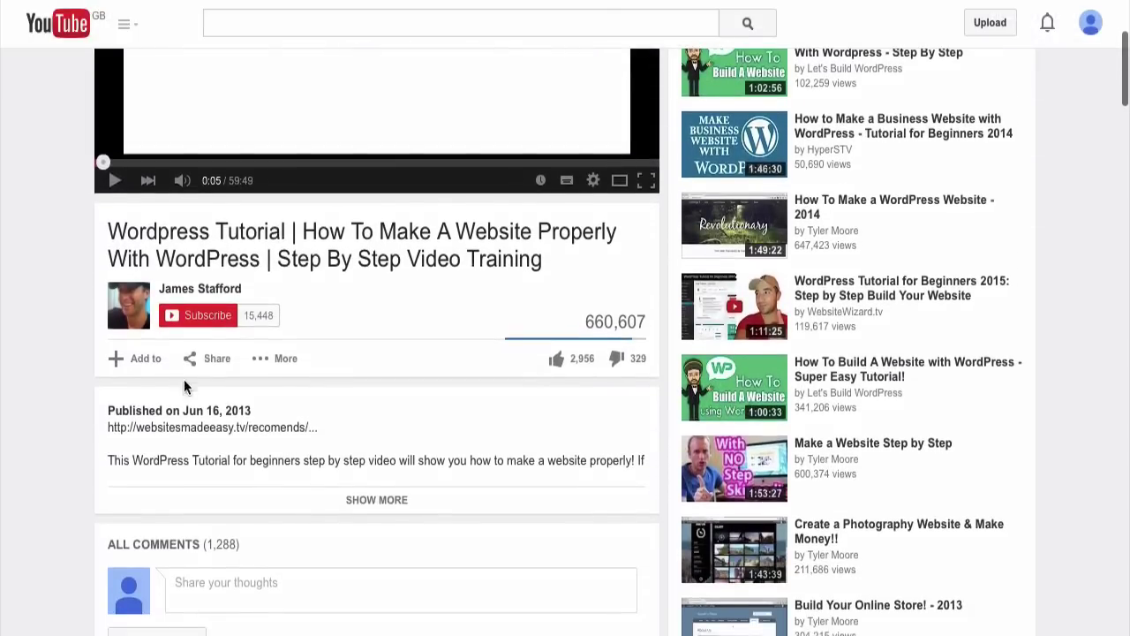
{"action": "left_click", "coordinate": [212, 364]}
{"action": "left_click", "coordinate": [202, 411]}
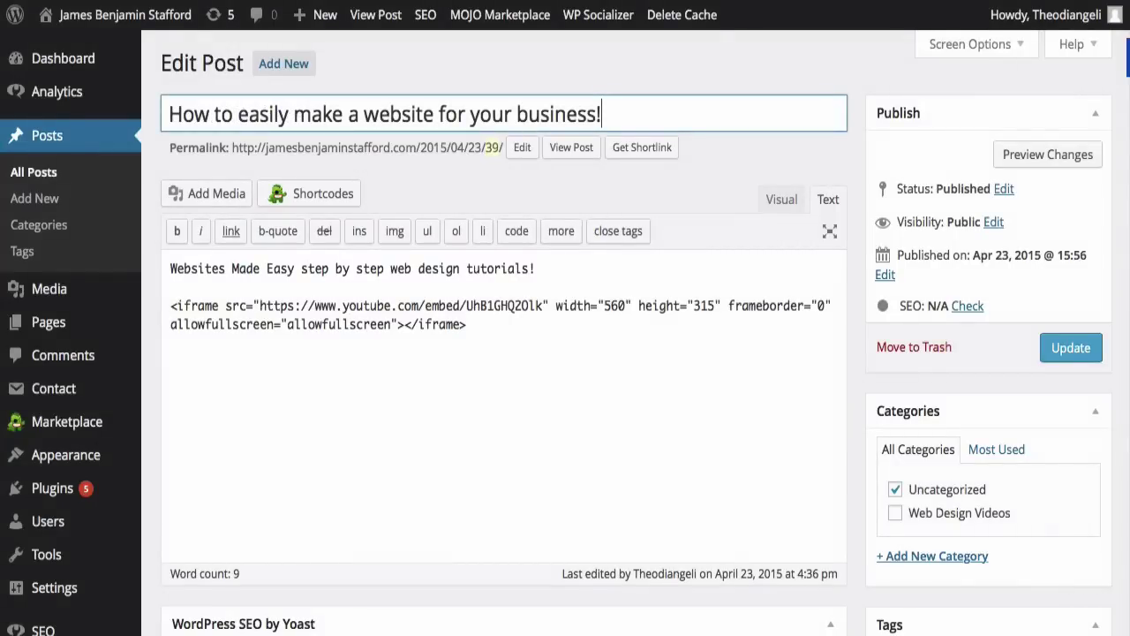
{"action": "scroll", "coordinate": [855, 252], "scroll_direction": "down", "scroll_amount": 6}
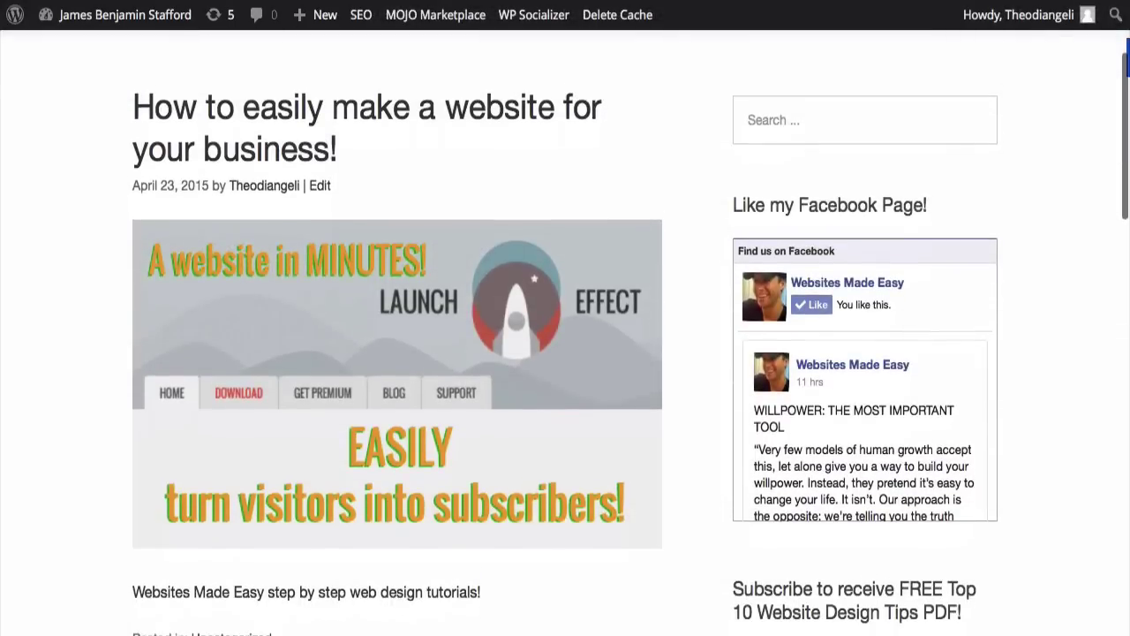
{"action": "scroll", "coordinate": [565, 332], "scroll_direction": "down", "scroll_amount": 6}
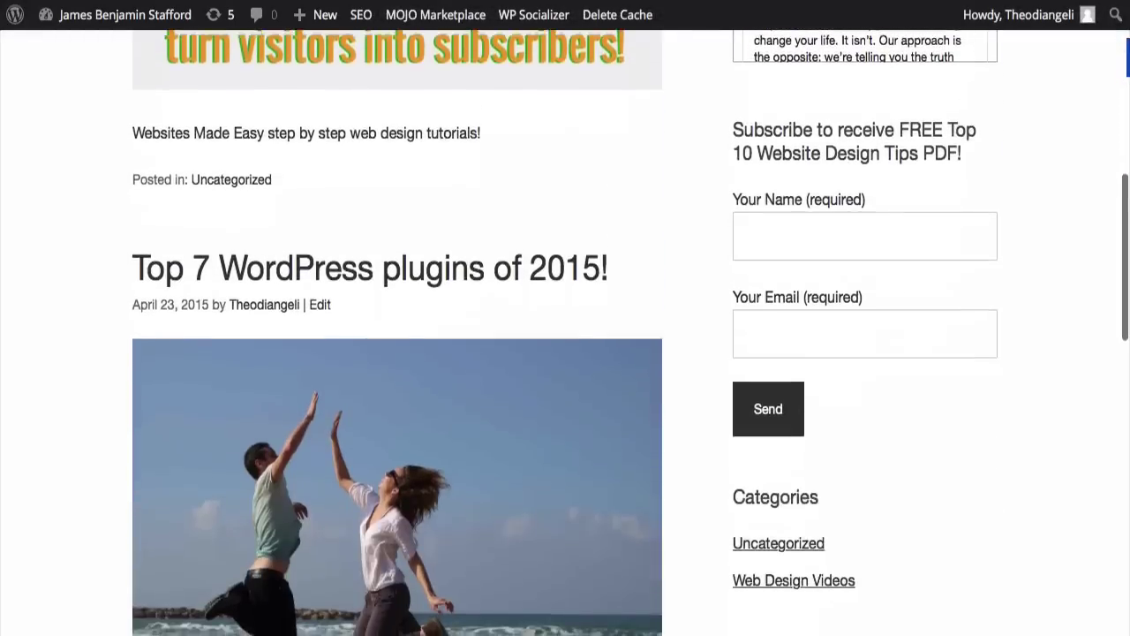
{"action": "scroll", "coordinate": [565, 332], "scroll_direction": "down", "scroll_amount": 1}
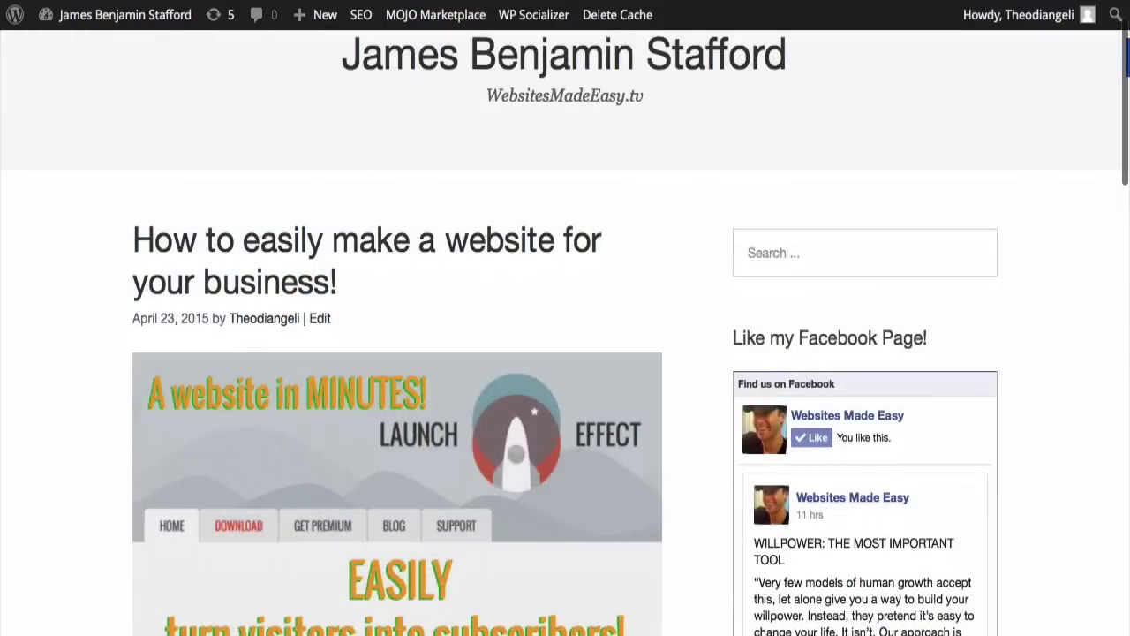
{"action": "scroll", "coordinate": [565, 332], "scroll_direction": "down", "scroll_amount": 2}
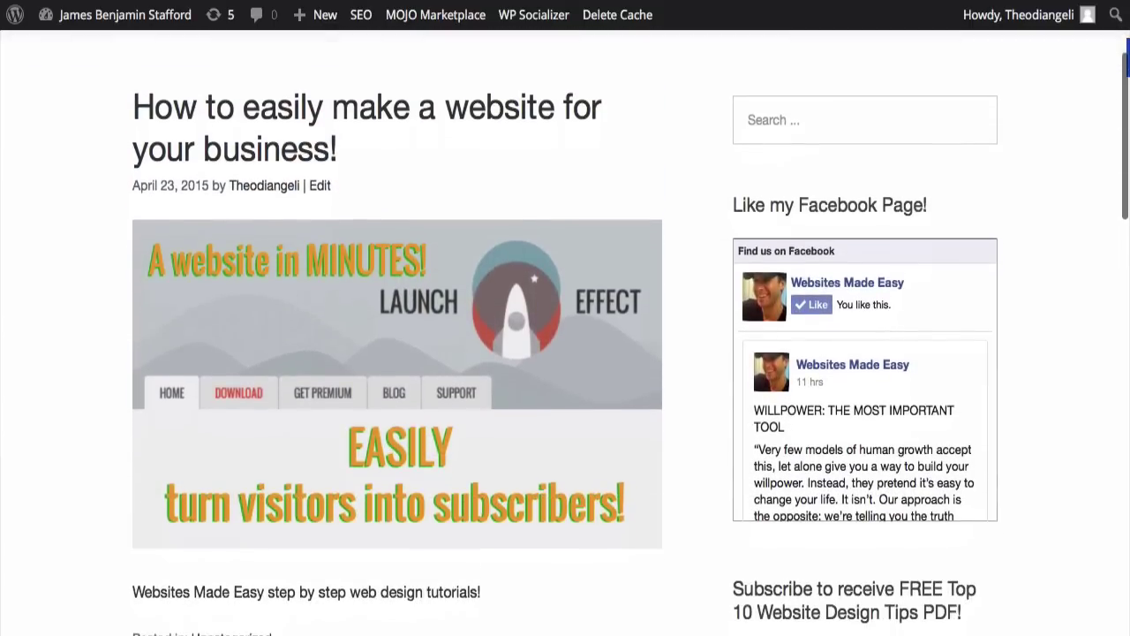
{"action": "scroll", "coordinate": [565, 332], "scroll_direction": "down", "scroll_amount": 7}
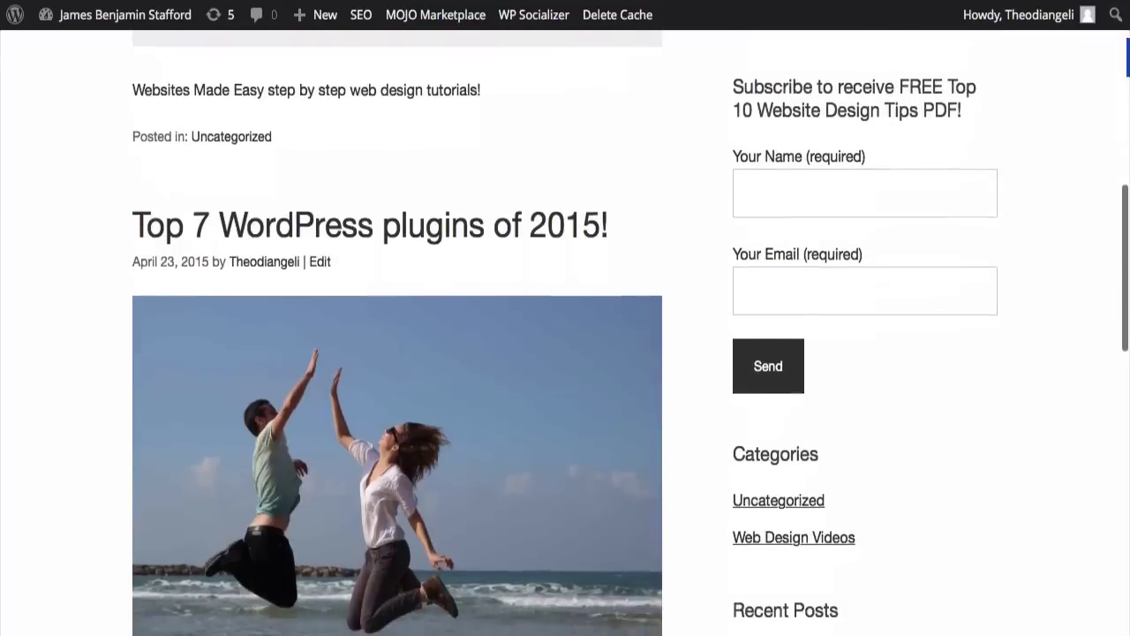
{"action": "scroll", "coordinate": [565, 332], "scroll_direction": "down", "scroll_amount": 1}
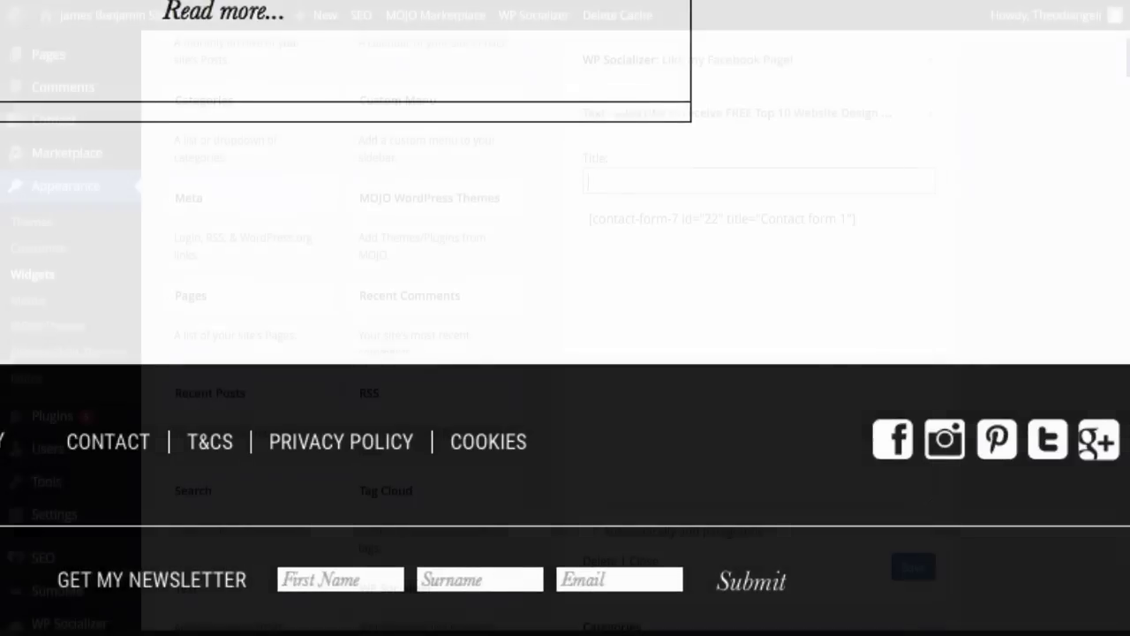
Step: Retitle the Text widget 'Subscribe to receive FREE Top 10 Website Design Tips PDF!' and save it
{"action": "type", "text": "Subscribe t"}
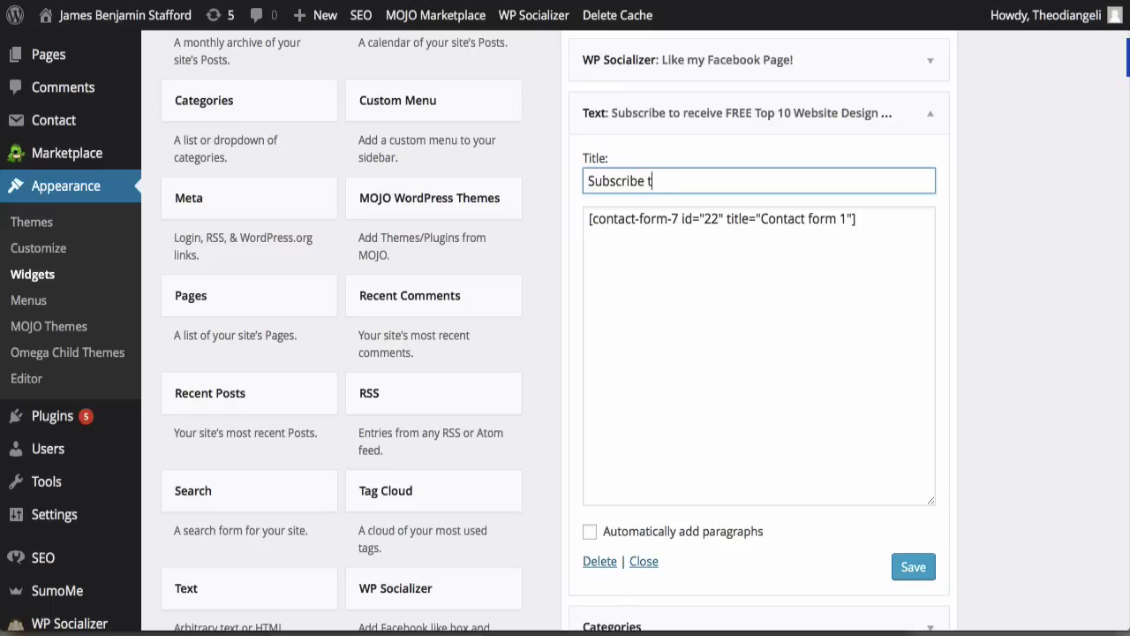
{"action": "type", "text": "o receive FREE Top 10 Website Design Tips PDF!"}
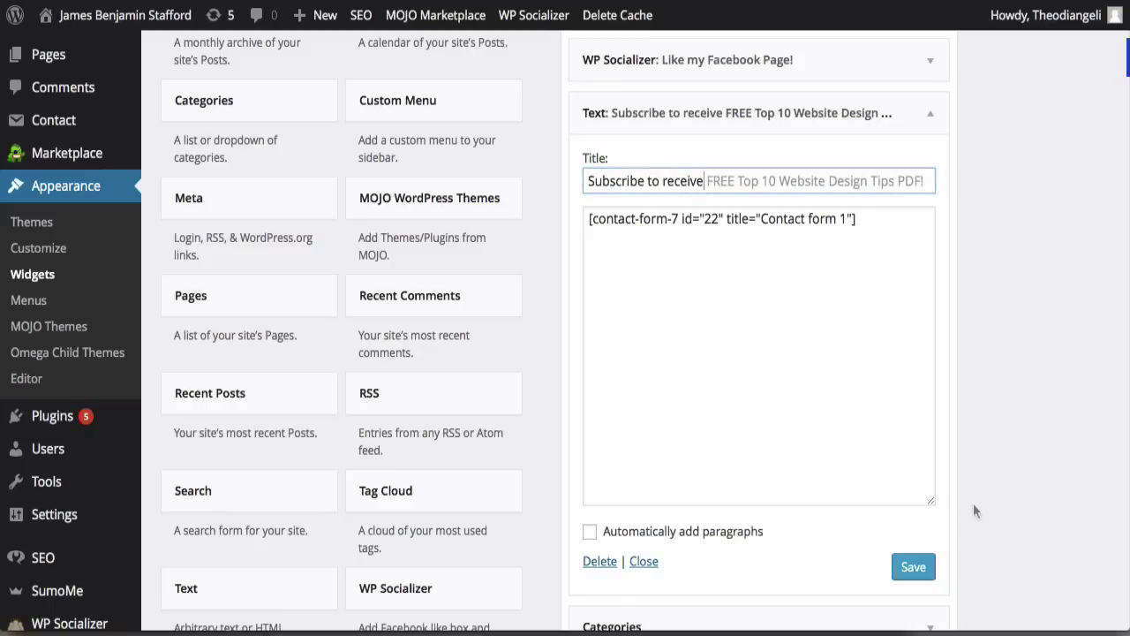
{"action": "left_click", "coordinate": [974, 504]}
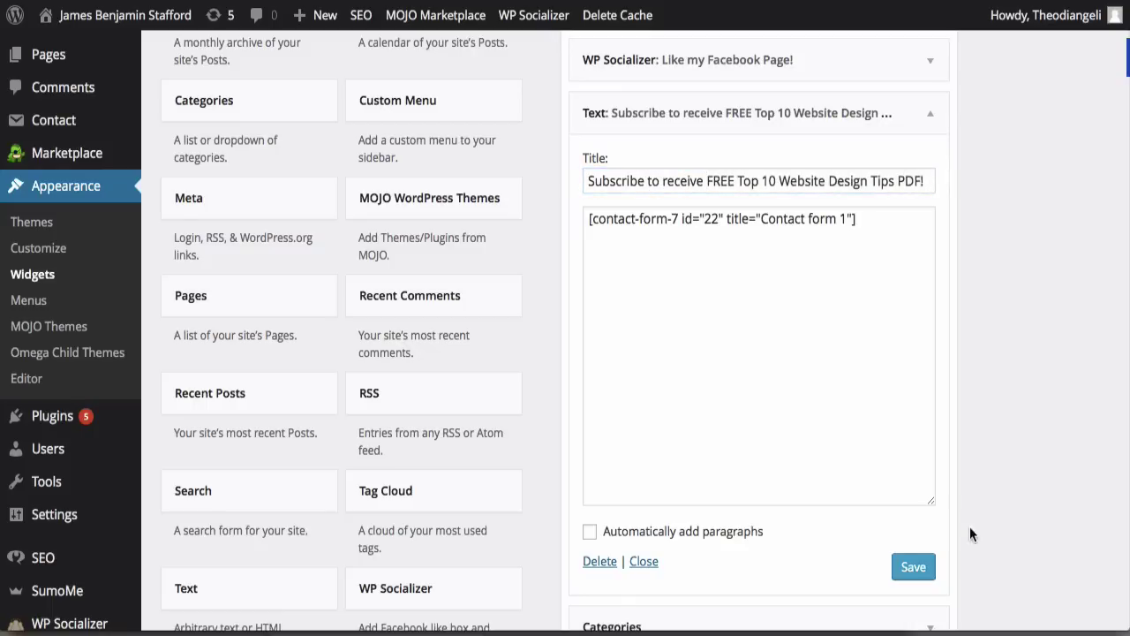
{"action": "left_click", "coordinate": [913, 572]}
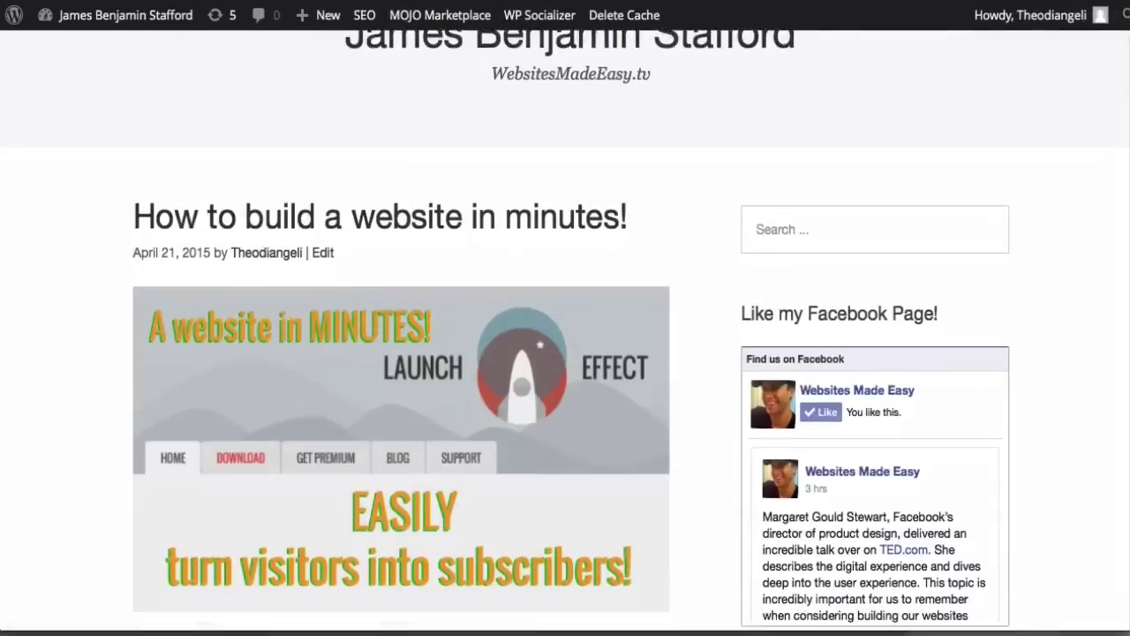
Step: On the live site, enter a visitor's name and start typing their e-mail in the subscribe form
{"action": "scroll", "coordinate": [565, 354], "scroll_direction": "down", "scroll_amount": 3}
{"action": "scroll", "coordinate": [565, 353], "scroll_direction": "down", "scroll_amount": 3}
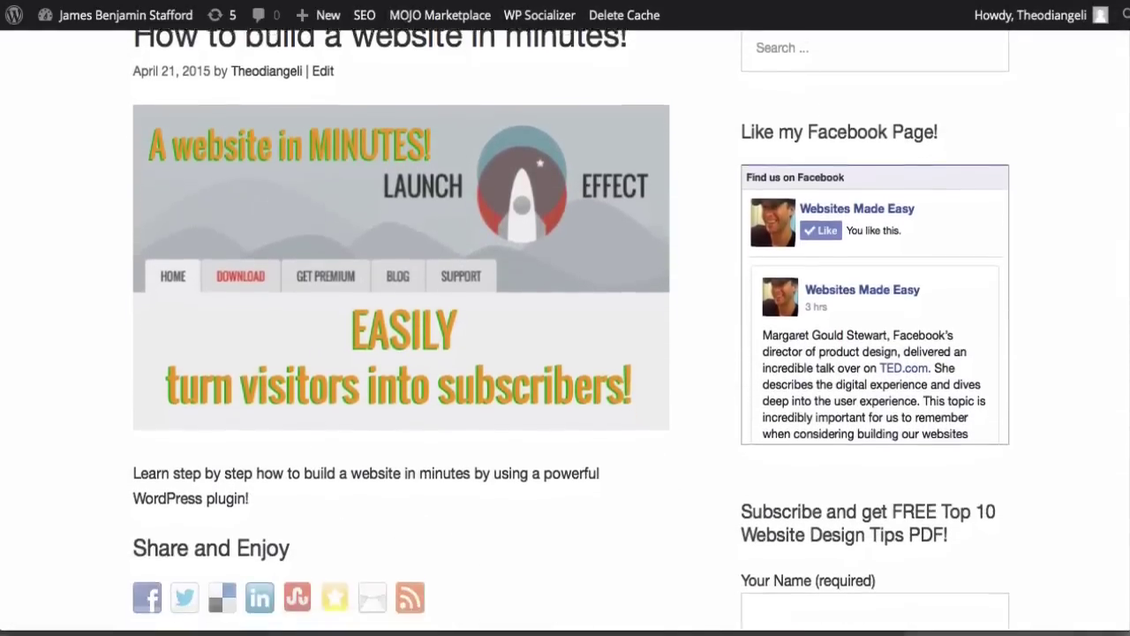
{"action": "scroll", "coordinate": [565, 353], "scroll_direction": "down", "scroll_amount": 1}
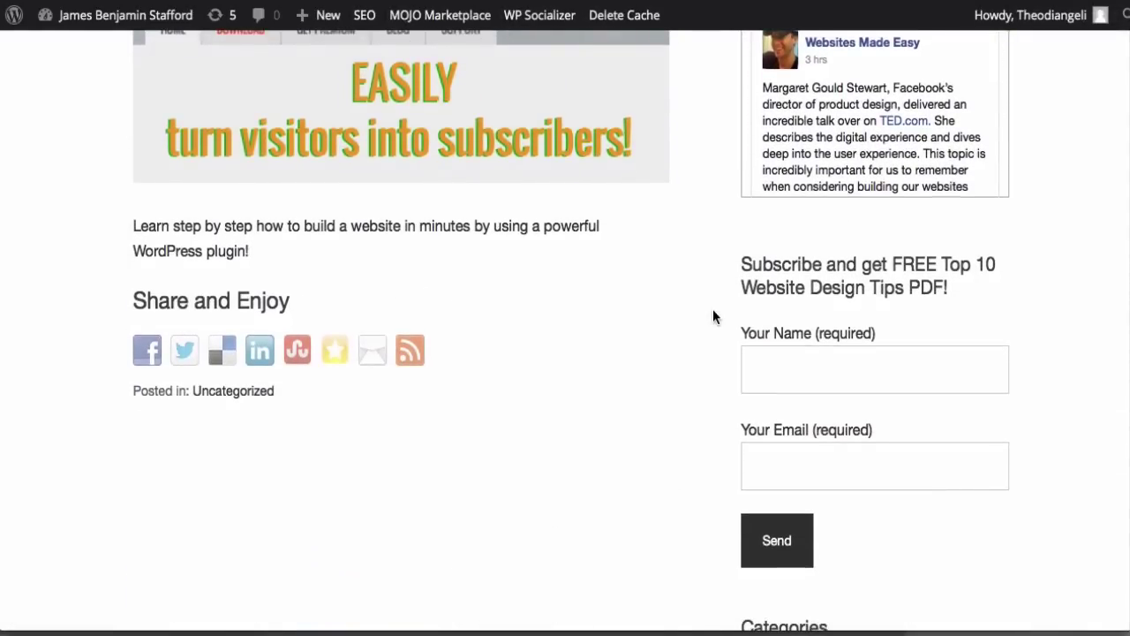
{"action": "left_click", "coordinate": [759, 369]}
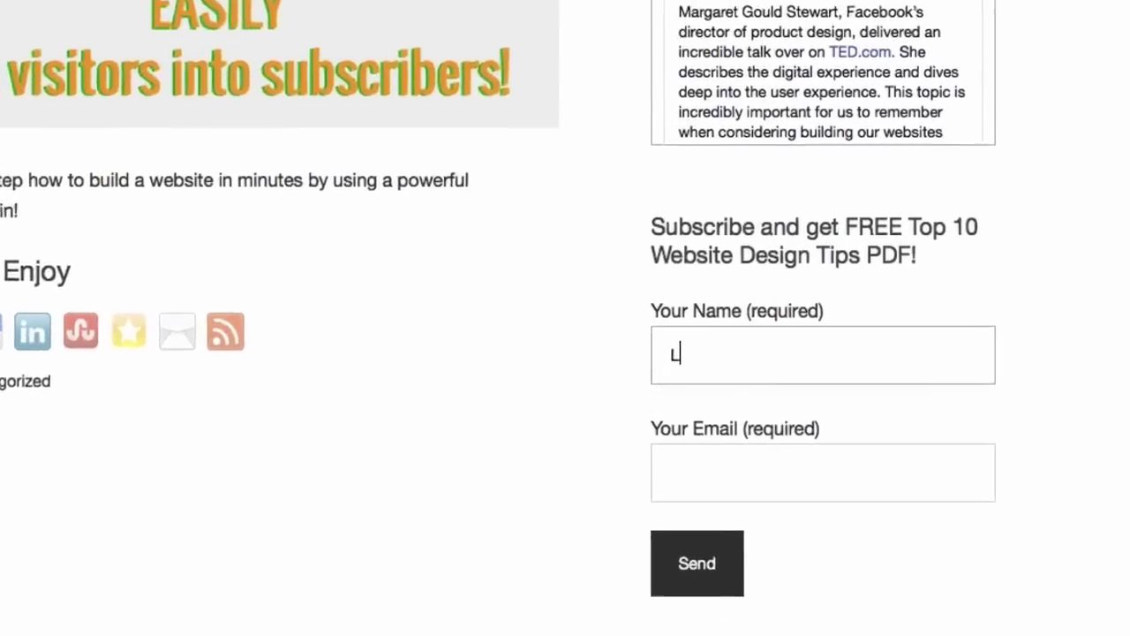
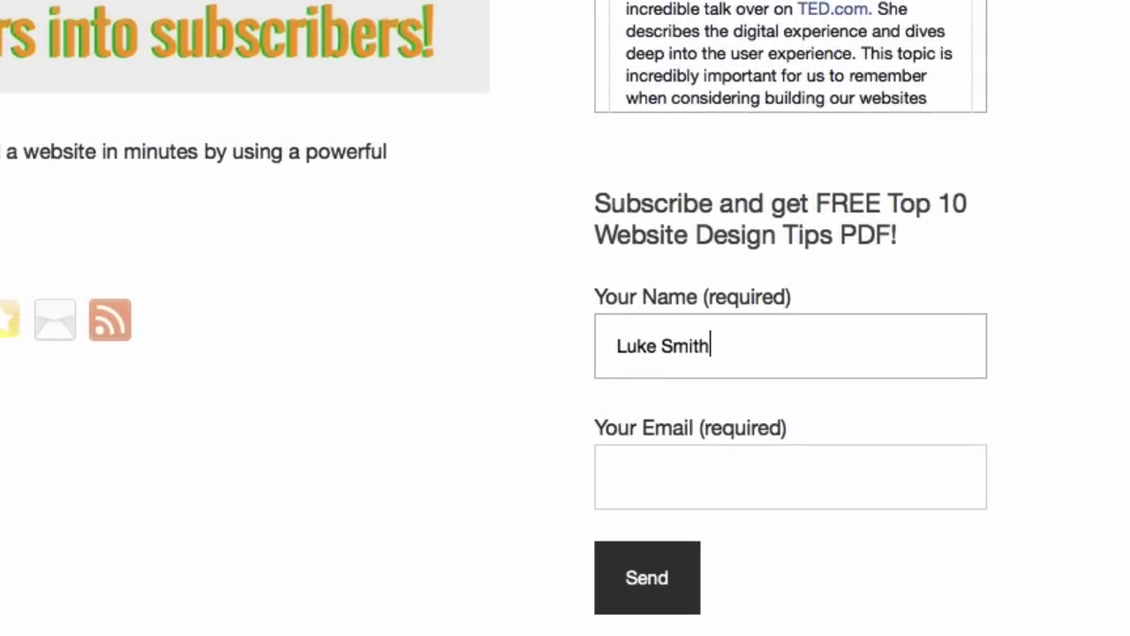
{"action": "key", "text": "Tab"}
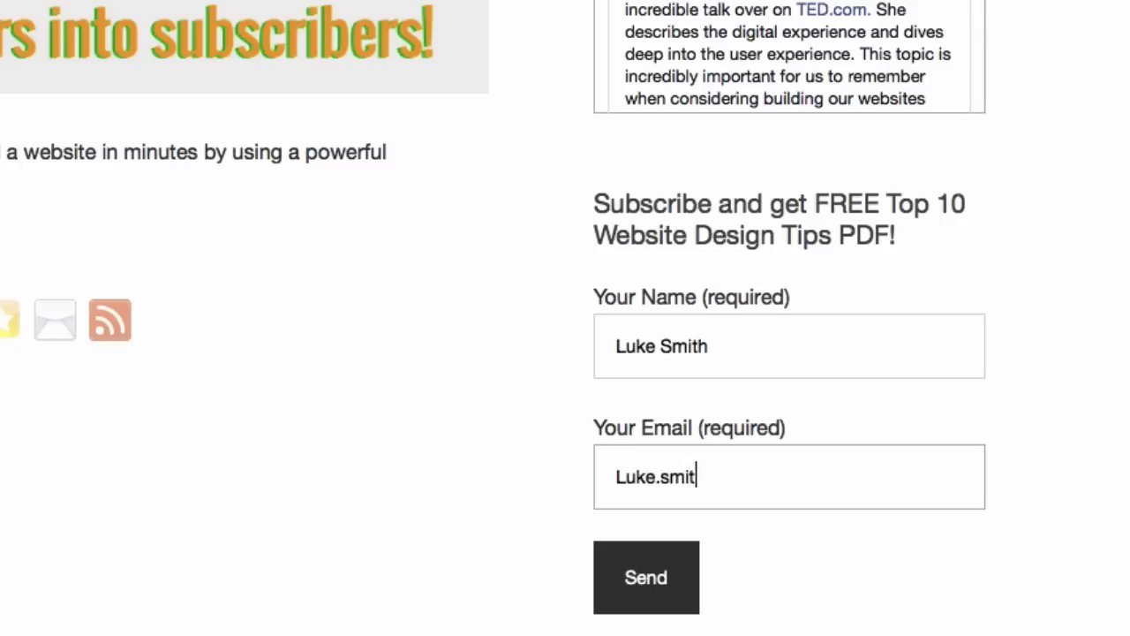
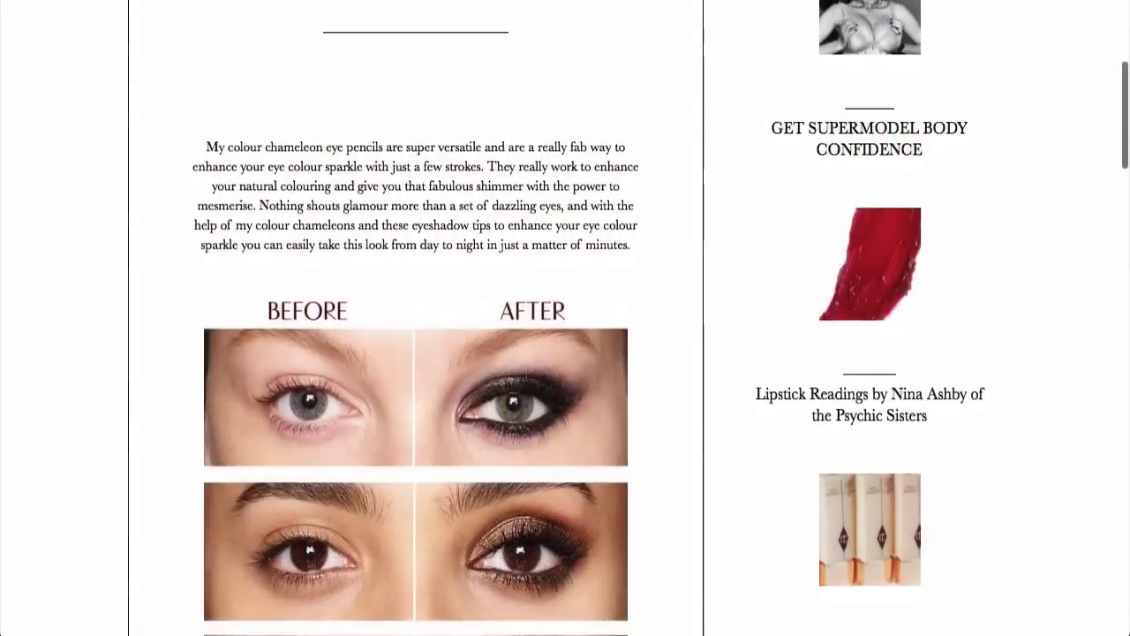
{"action": "scroll", "coordinate": [565, 353], "scroll_direction": "down", "scroll_amount": 2}
{"action": "scroll", "coordinate": [565, 353], "scroll_direction": "down", "scroll_amount": 2}
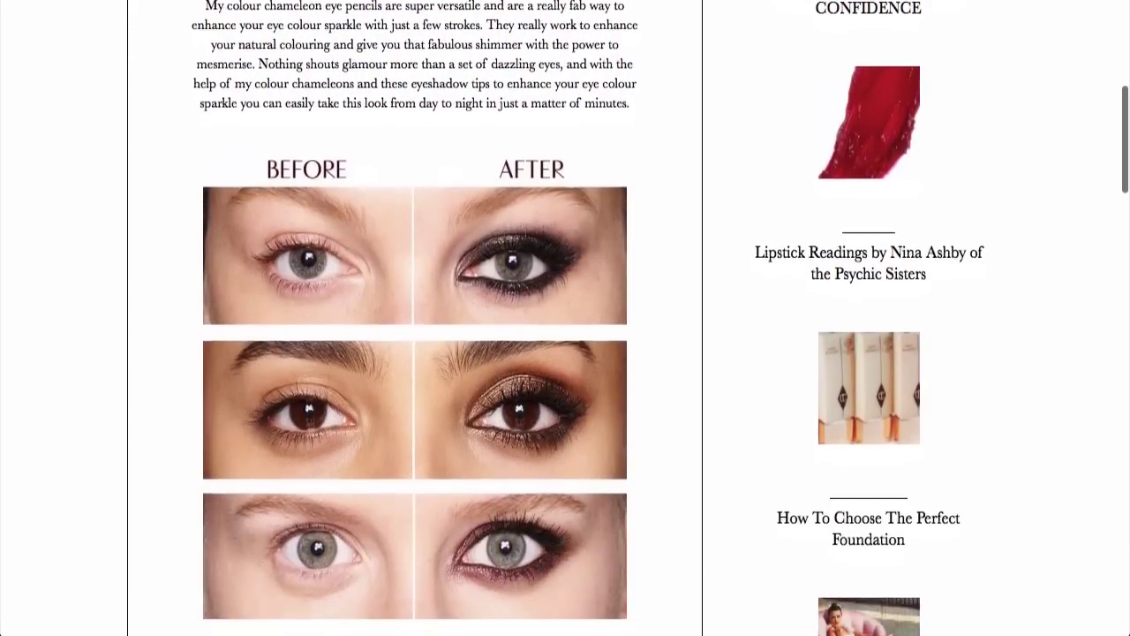
{"action": "scroll", "coordinate": [565, 353], "scroll_direction": "down", "scroll_amount": 2}
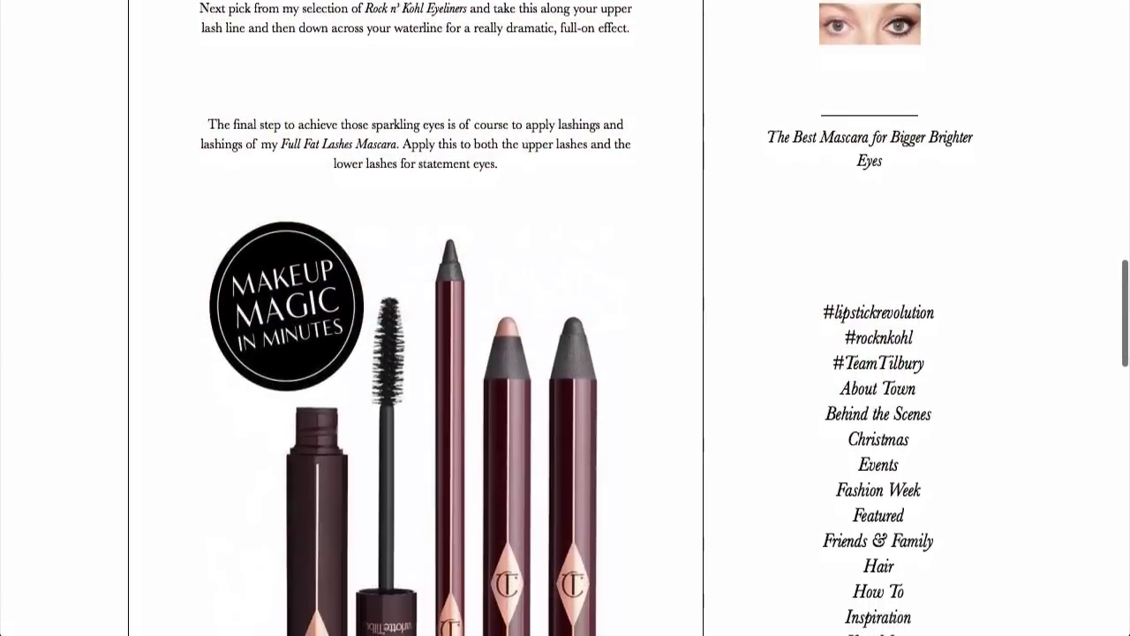
{"action": "scroll", "coordinate": [629, 318], "scroll_direction": "down", "scroll_amount": 2}
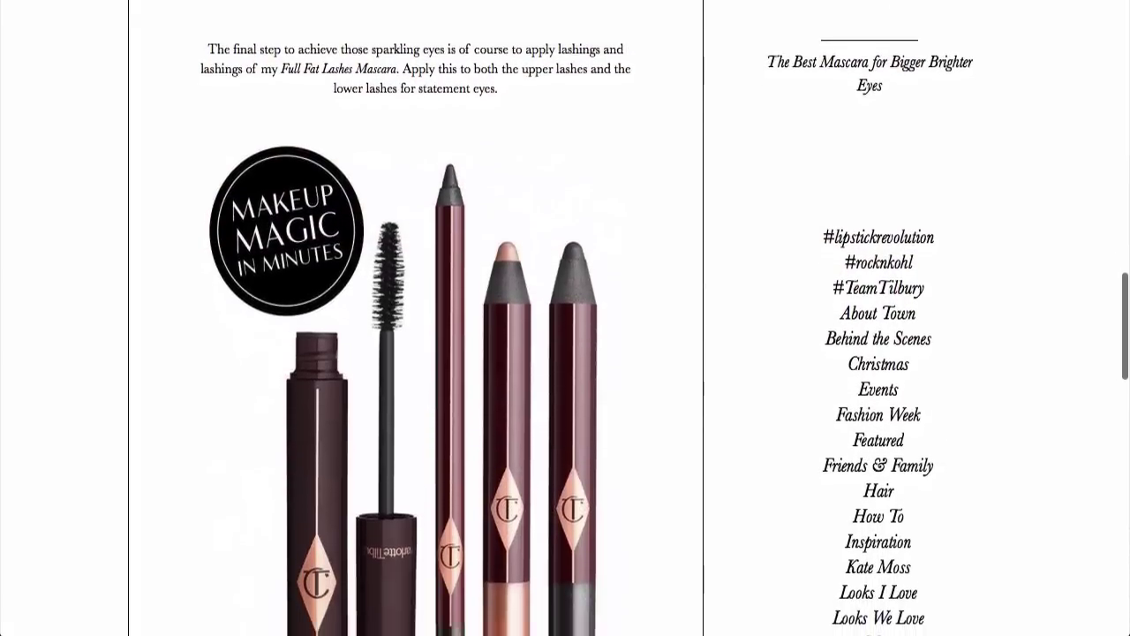
{"action": "scroll", "coordinate": [565, 318], "scroll_direction": "down", "scroll_amount": 1}
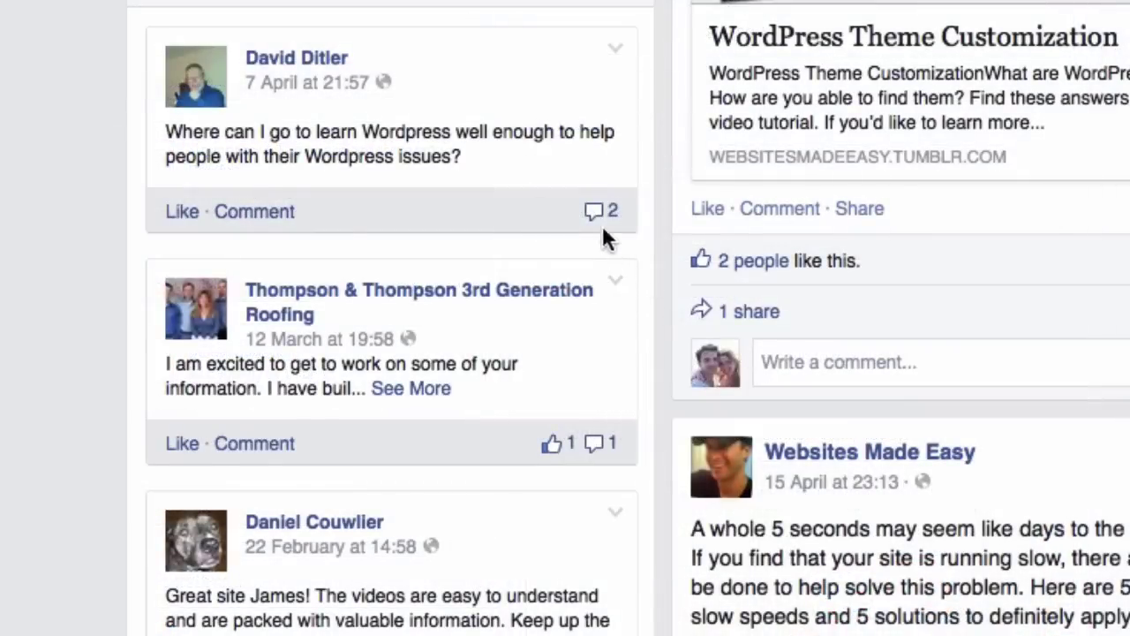
Step: Expand and read the two replies on the Facebook post asking where to learn WordPress
{"action": "left_click", "coordinate": [604, 217]}
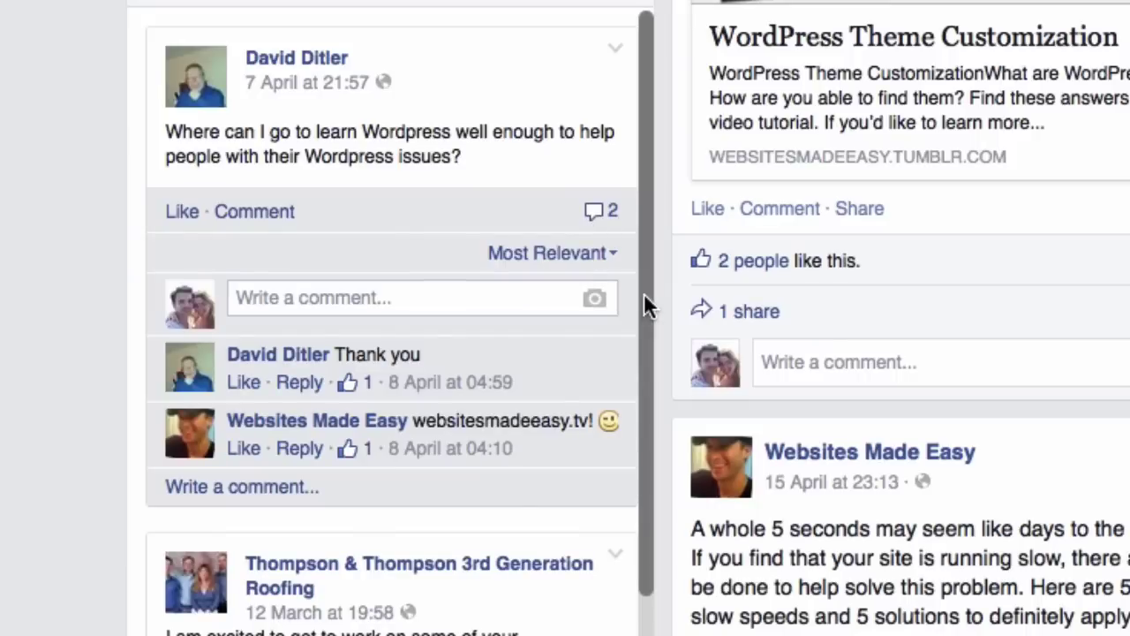
{"action": "scroll", "coordinate": [645, 296], "scroll_direction": "down", "scroll_amount": 3}
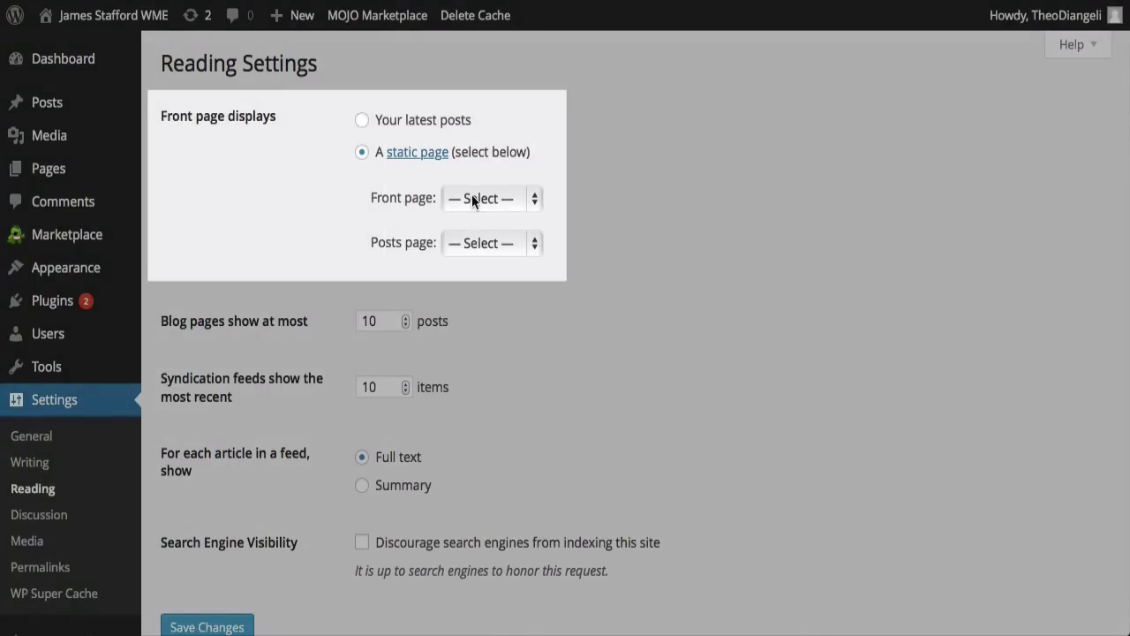
Step: Set Sign Up as the static front page, then replace the WELCOME! sub-heading, starting 'Gain thi'
{"action": "left_click", "coordinate": [472, 200]}
{"action": "left_click", "coordinate": [470, 235]}
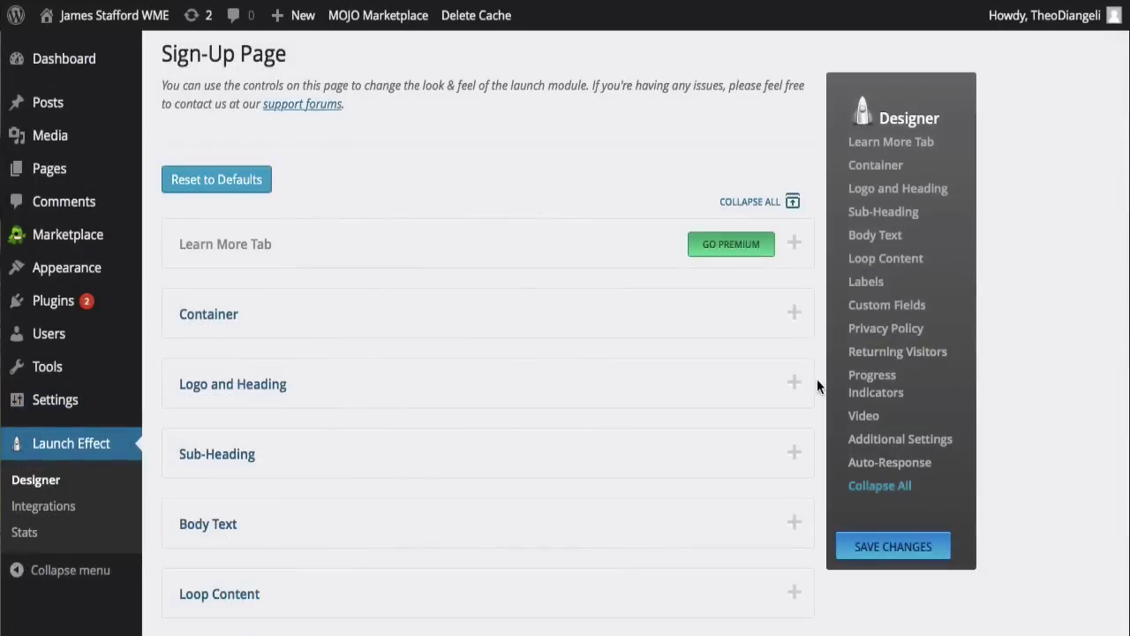
{"action": "left_click", "coordinate": [794, 454]}
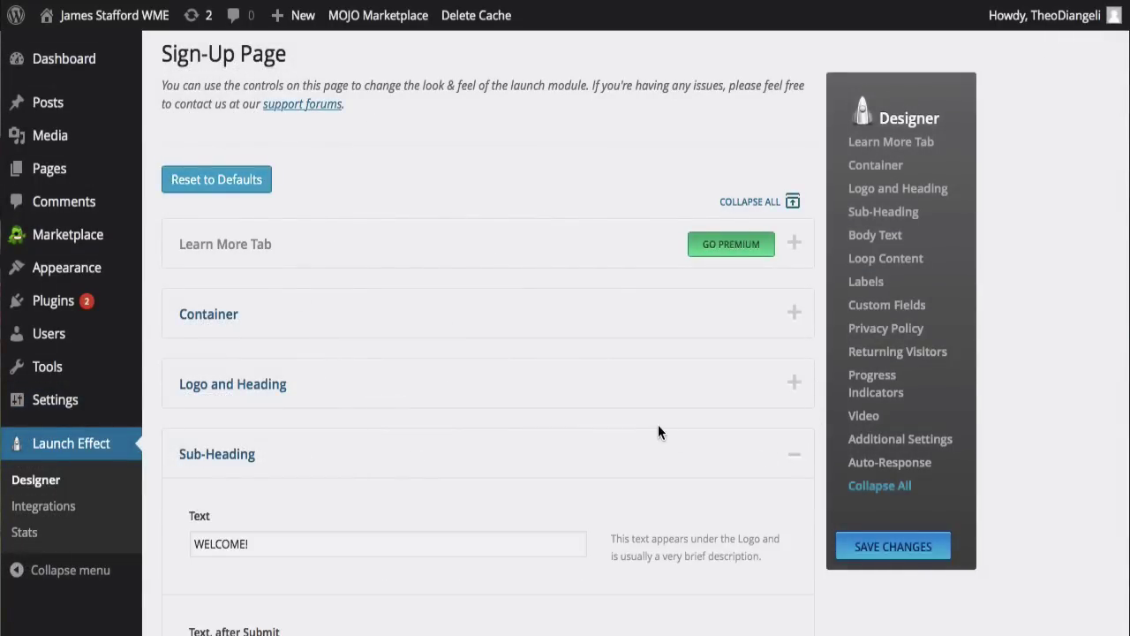
{"action": "scroll", "coordinate": [658, 431], "scroll_direction": "down", "scroll_amount": 3}
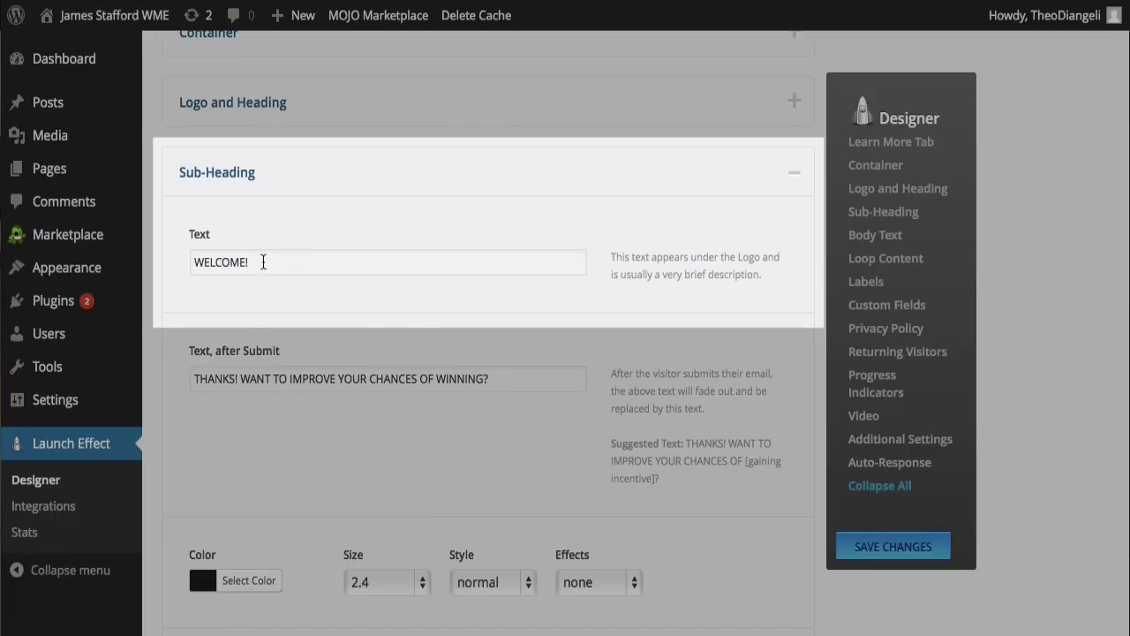
{"action": "left_click_drag", "start_coordinate": [263, 262], "coordinate": [168, 262]}
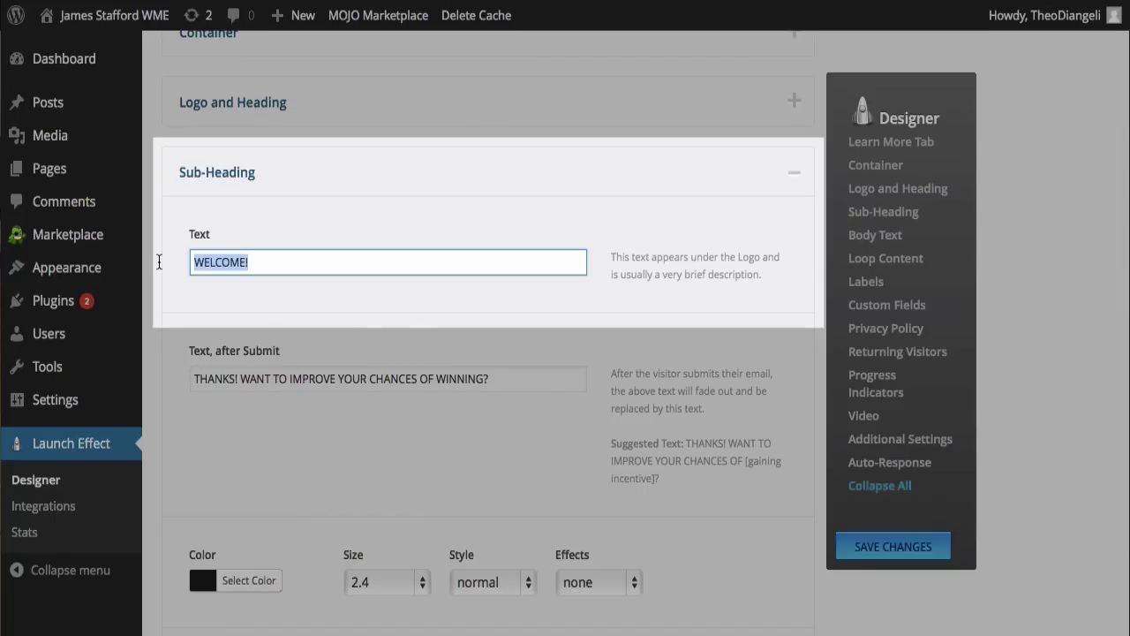
{"action": "key", "text": "BackSpace"}
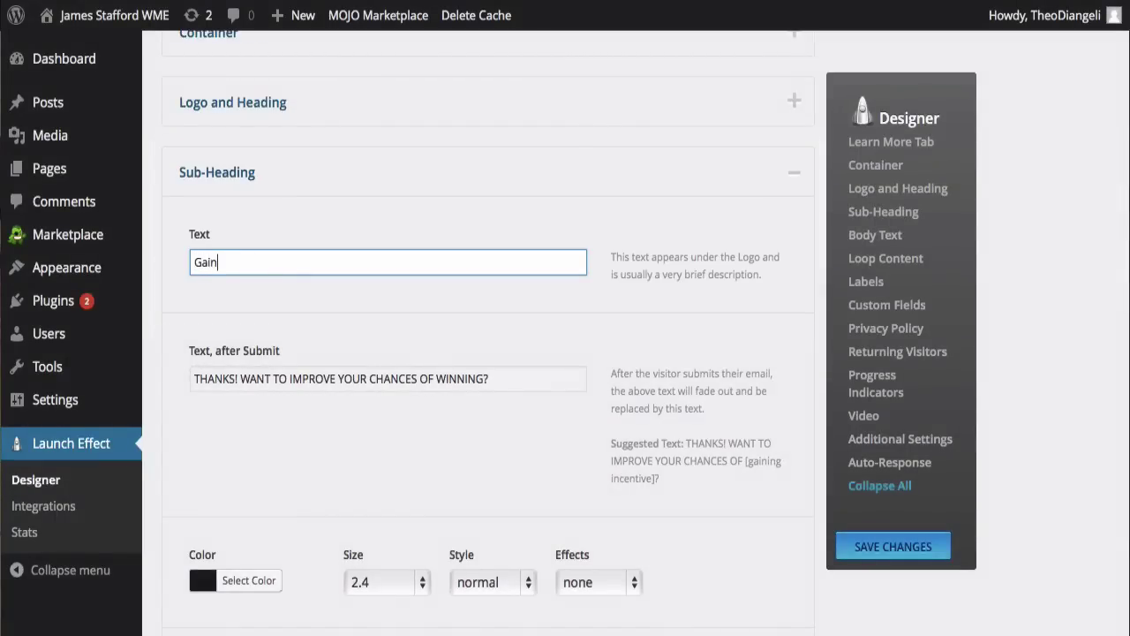
{"action": "type", "text": "Gain"}
{"action": "type", "text": "thi"}
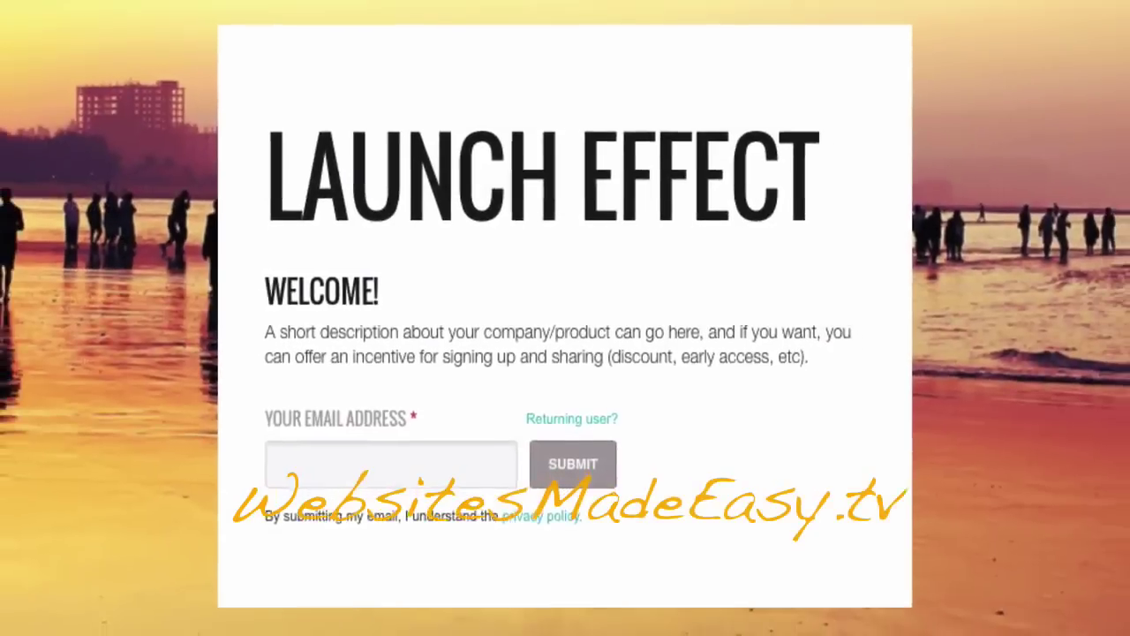